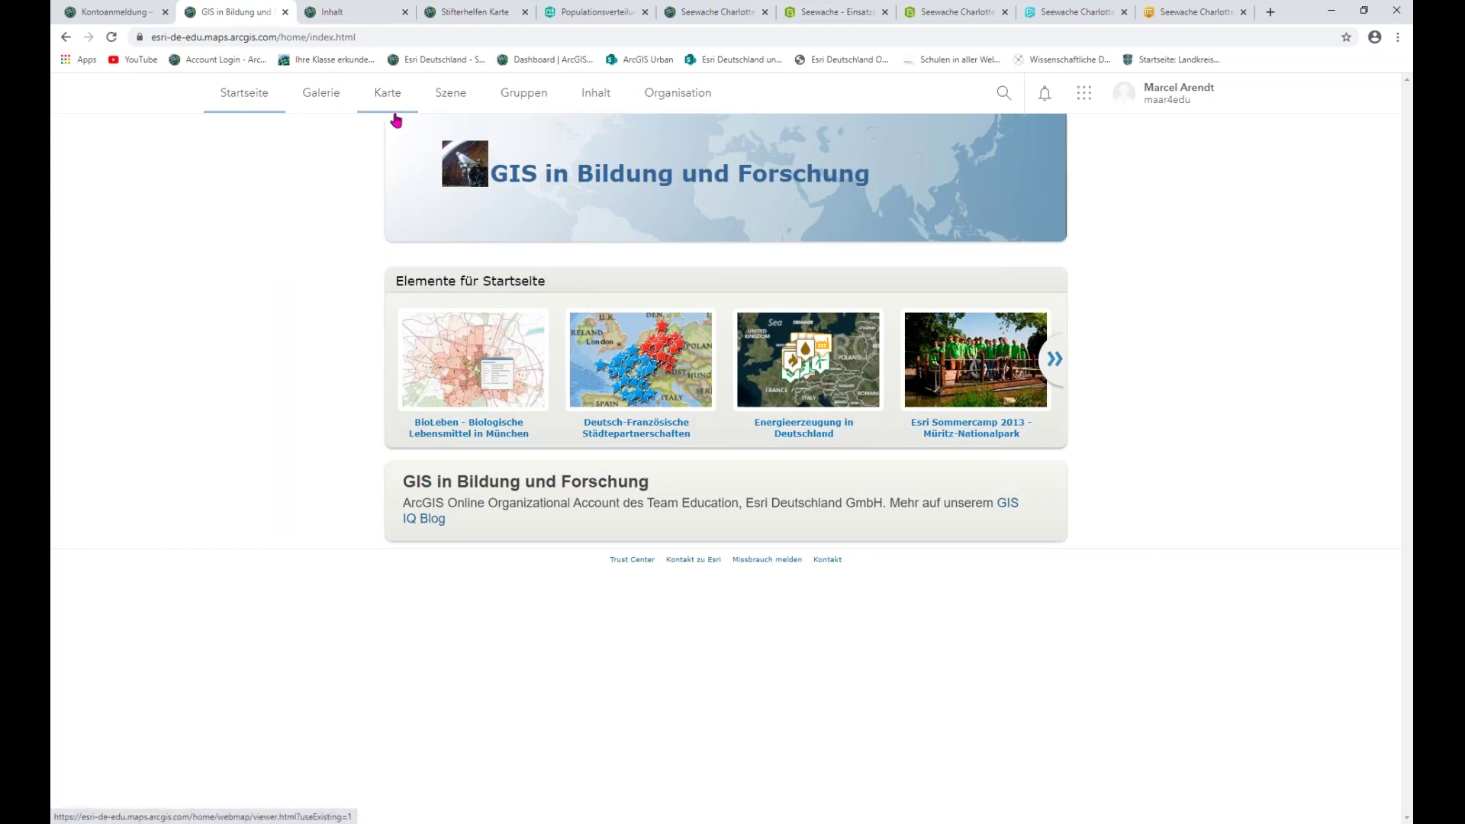
{"action": "left_click", "coordinate": [1084, 96]}
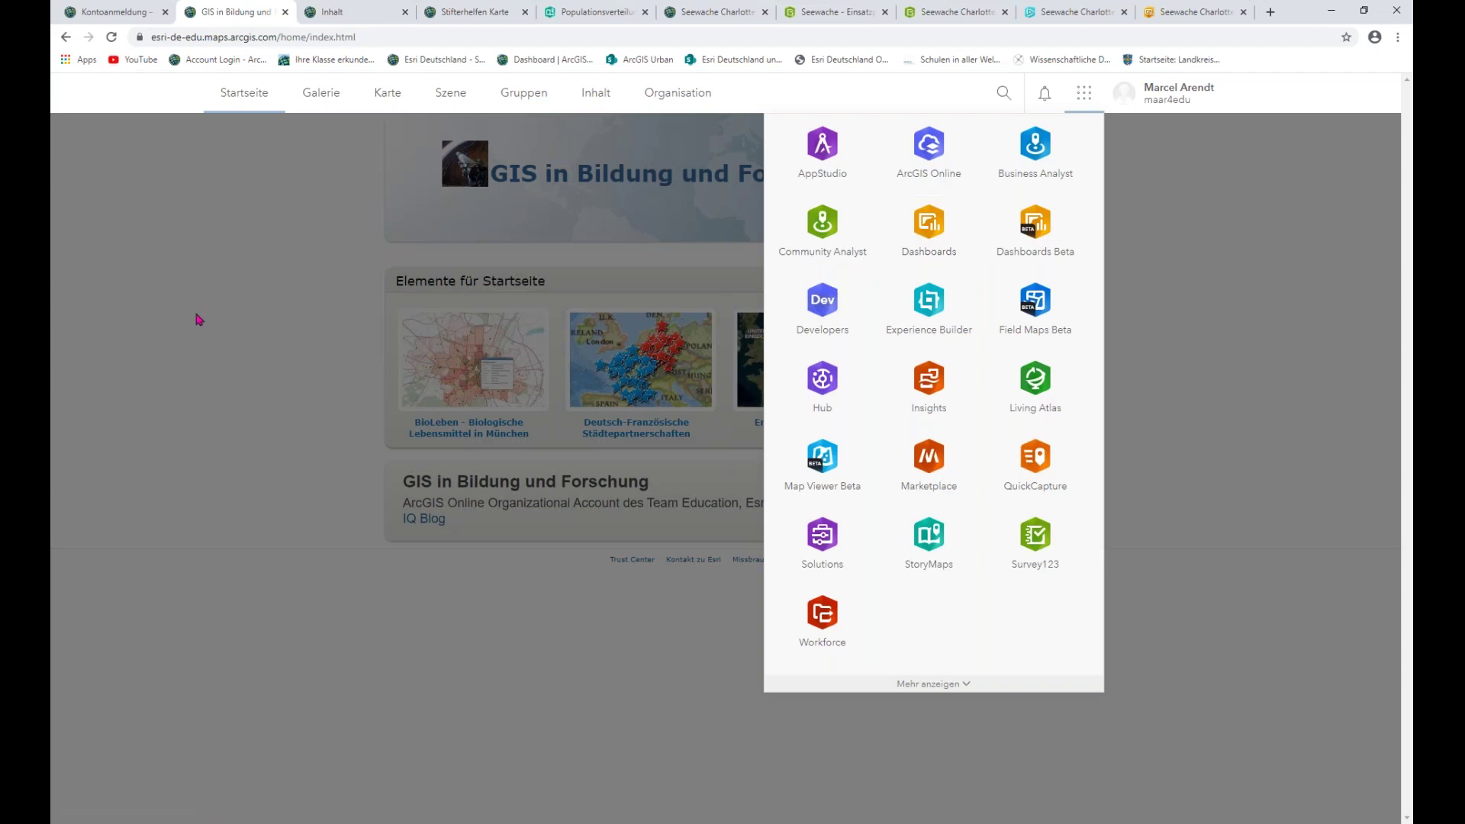
{"action": "left_click", "coordinate": [294, 259]}
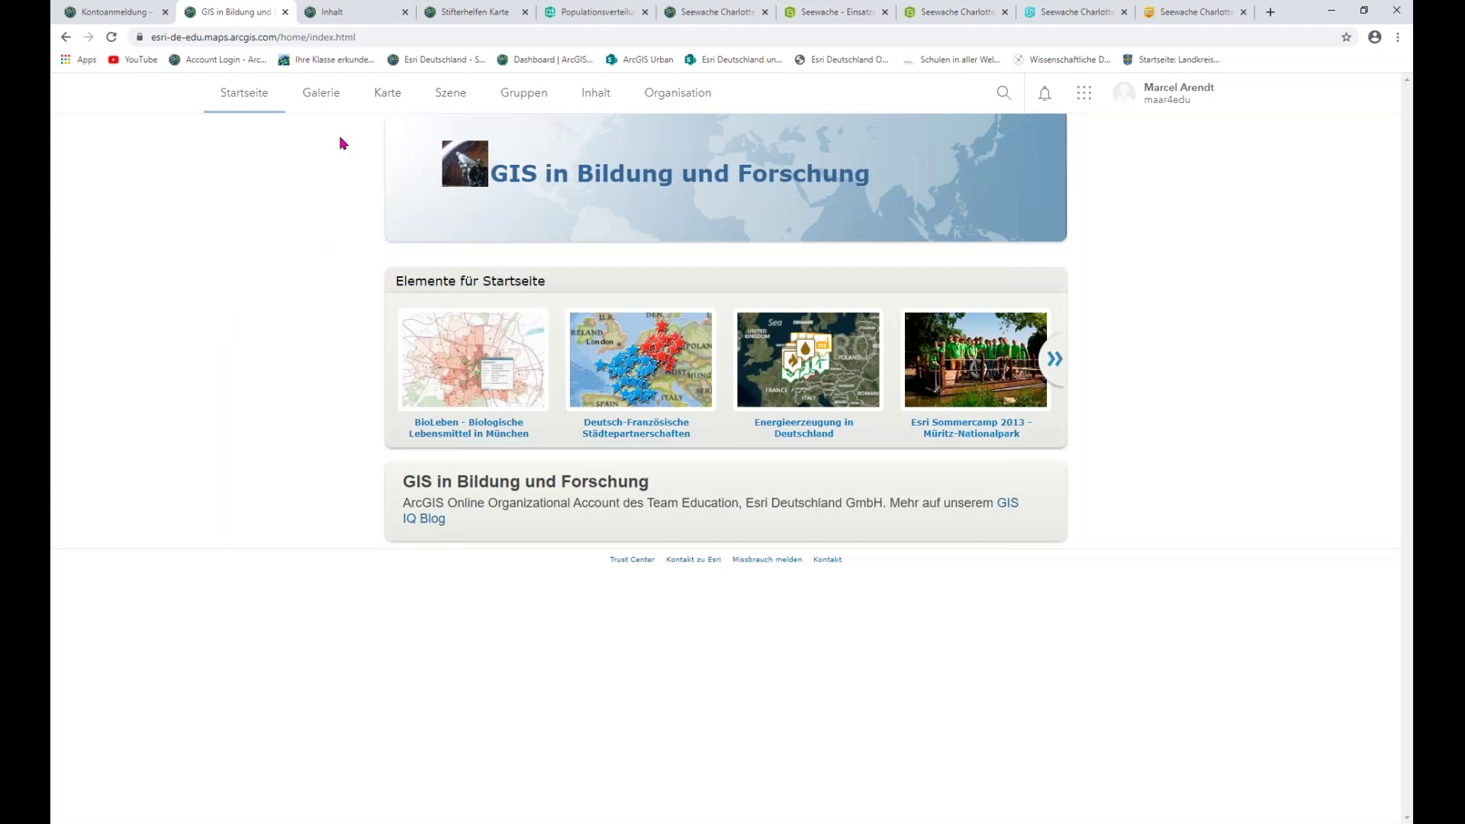
Search the Living Atlas content for "Berlin" and return to the list of own content
{"action": "key", "text": "ctrl+Tab"}
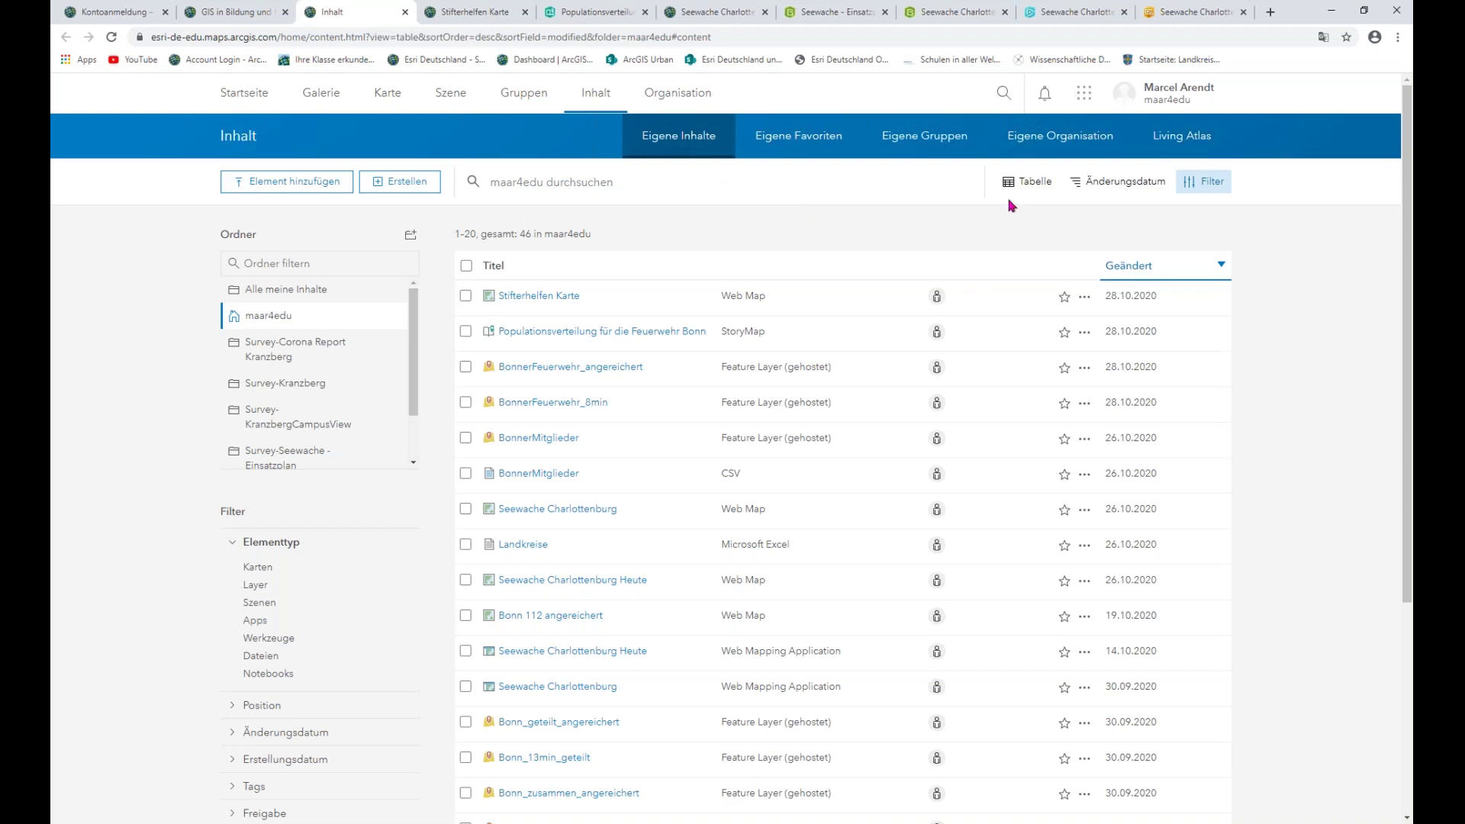
{"action": "left_click", "coordinate": [1170, 147]}
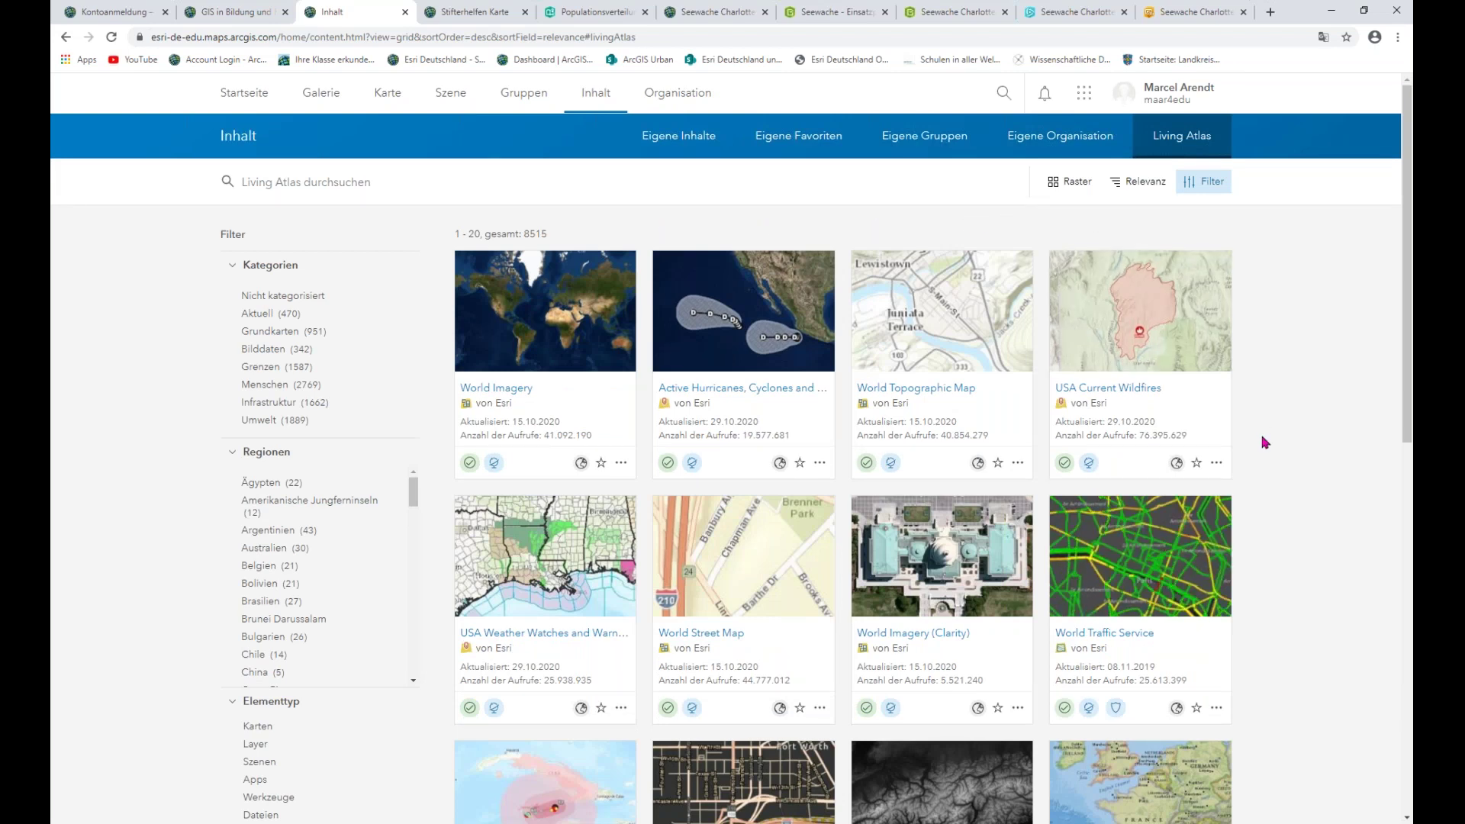
{"action": "mouse_move", "coordinate": [1145, 563]}
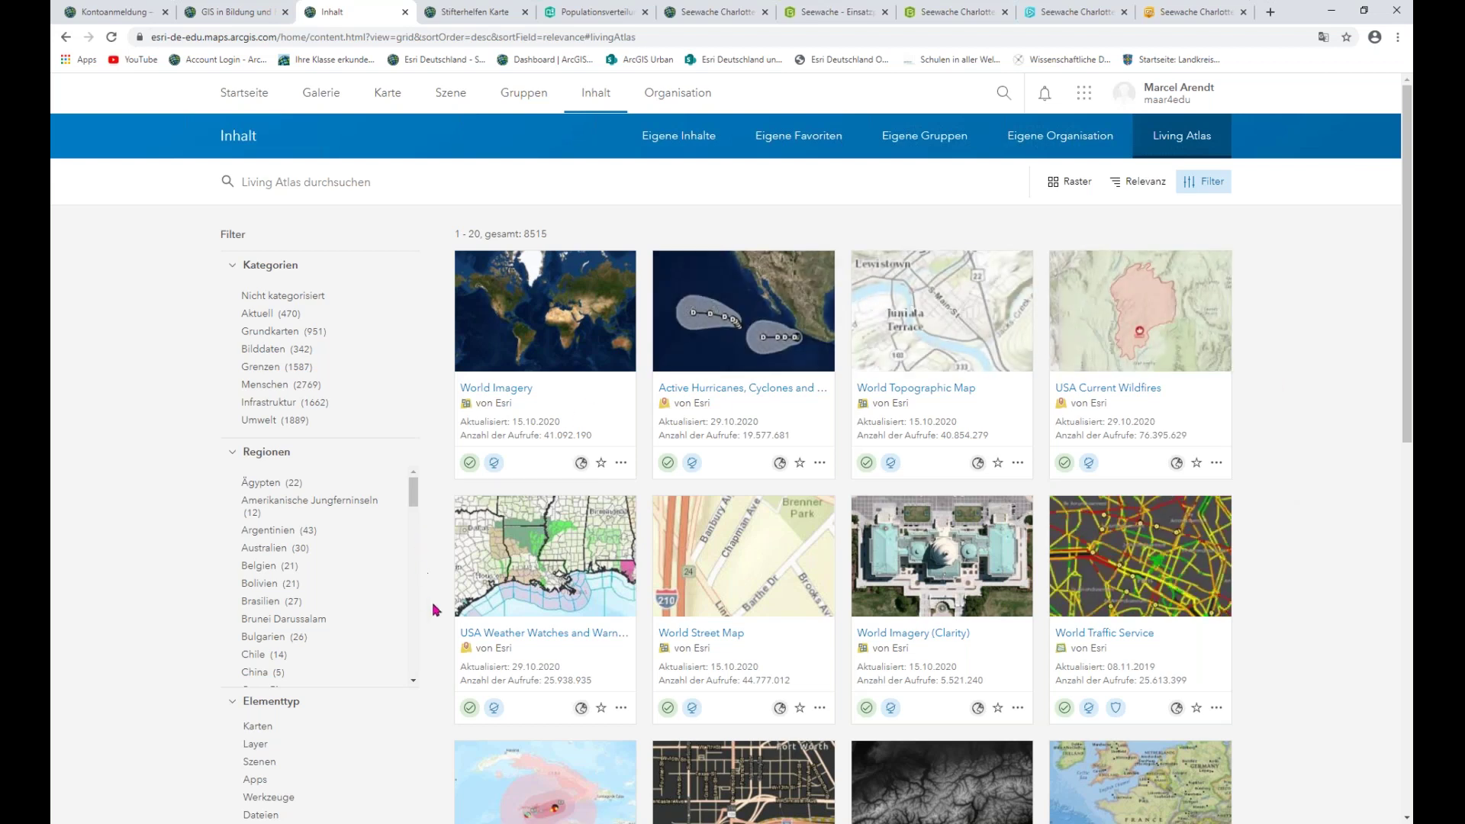
{"action": "scroll", "coordinate": [1070, 620], "scroll_direction": "down", "scroll_amount": 3}
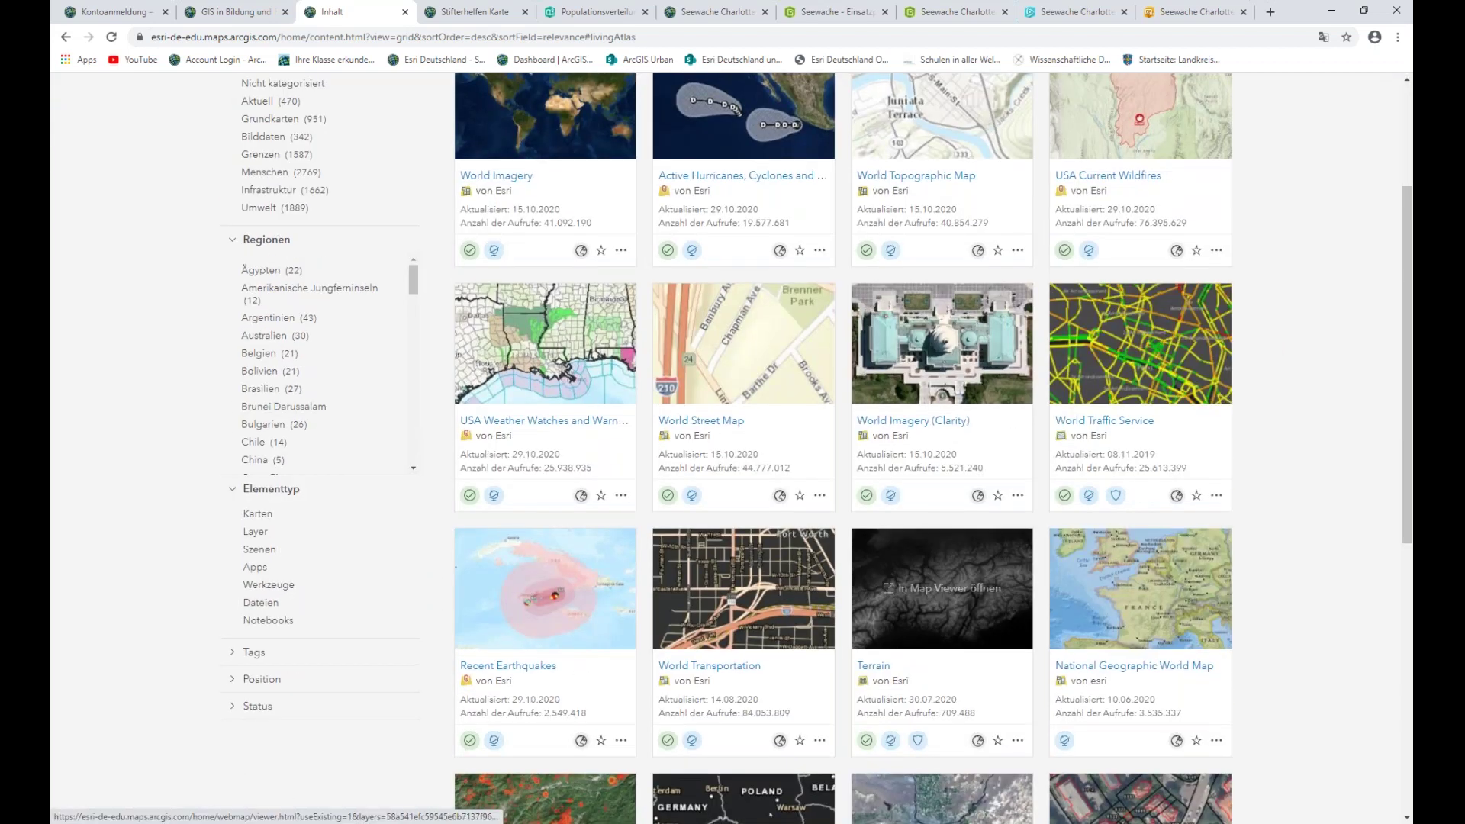
{"action": "scroll", "coordinate": [444, 187], "scroll_direction": "up", "scroll_amount": 3}
{"action": "left_click", "coordinate": [444, 187]}
{"action": "type", "text": "Berlin"}
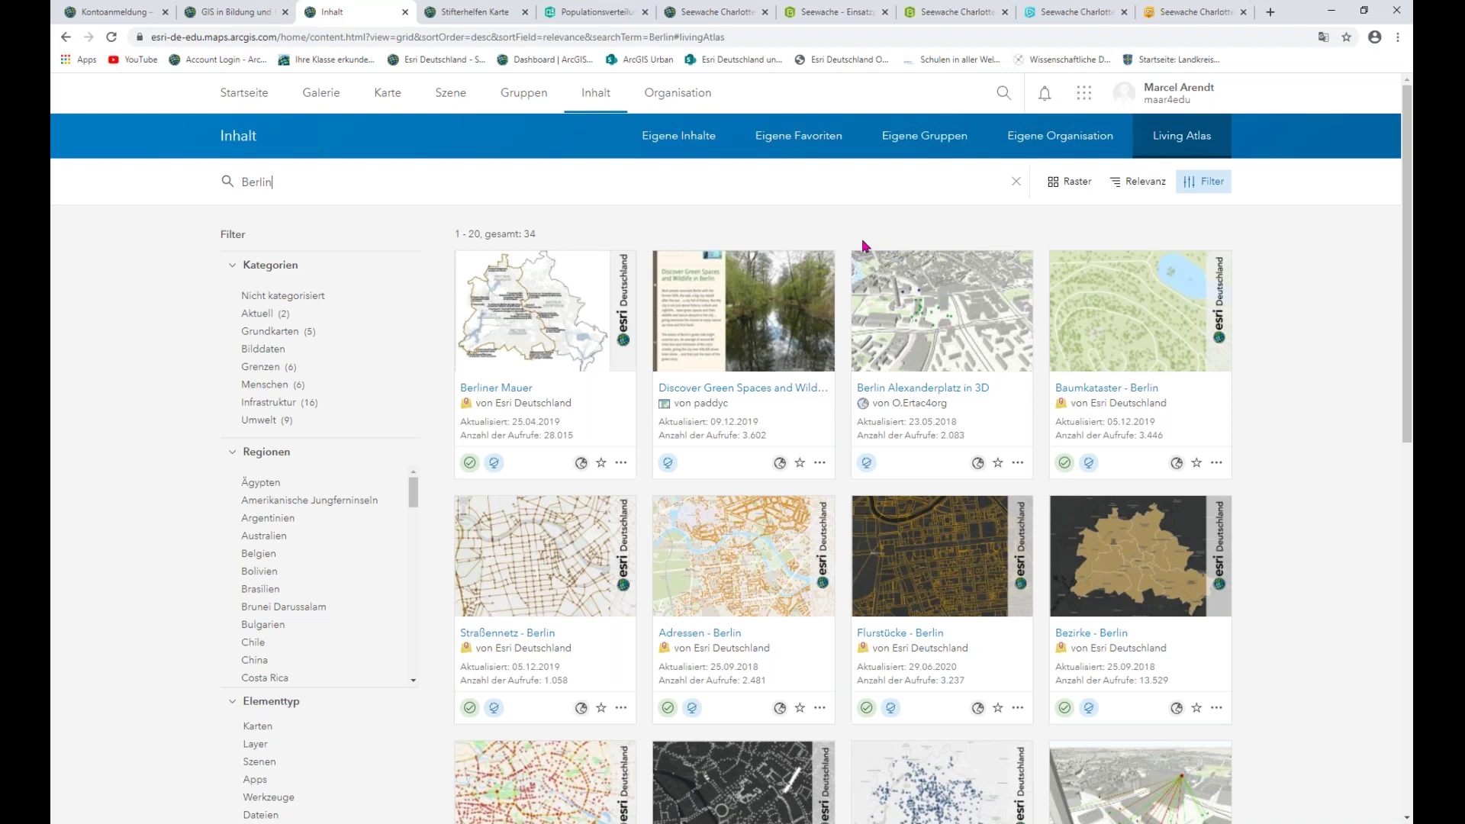
{"action": "left_click", "coordinate": [694, 145]}
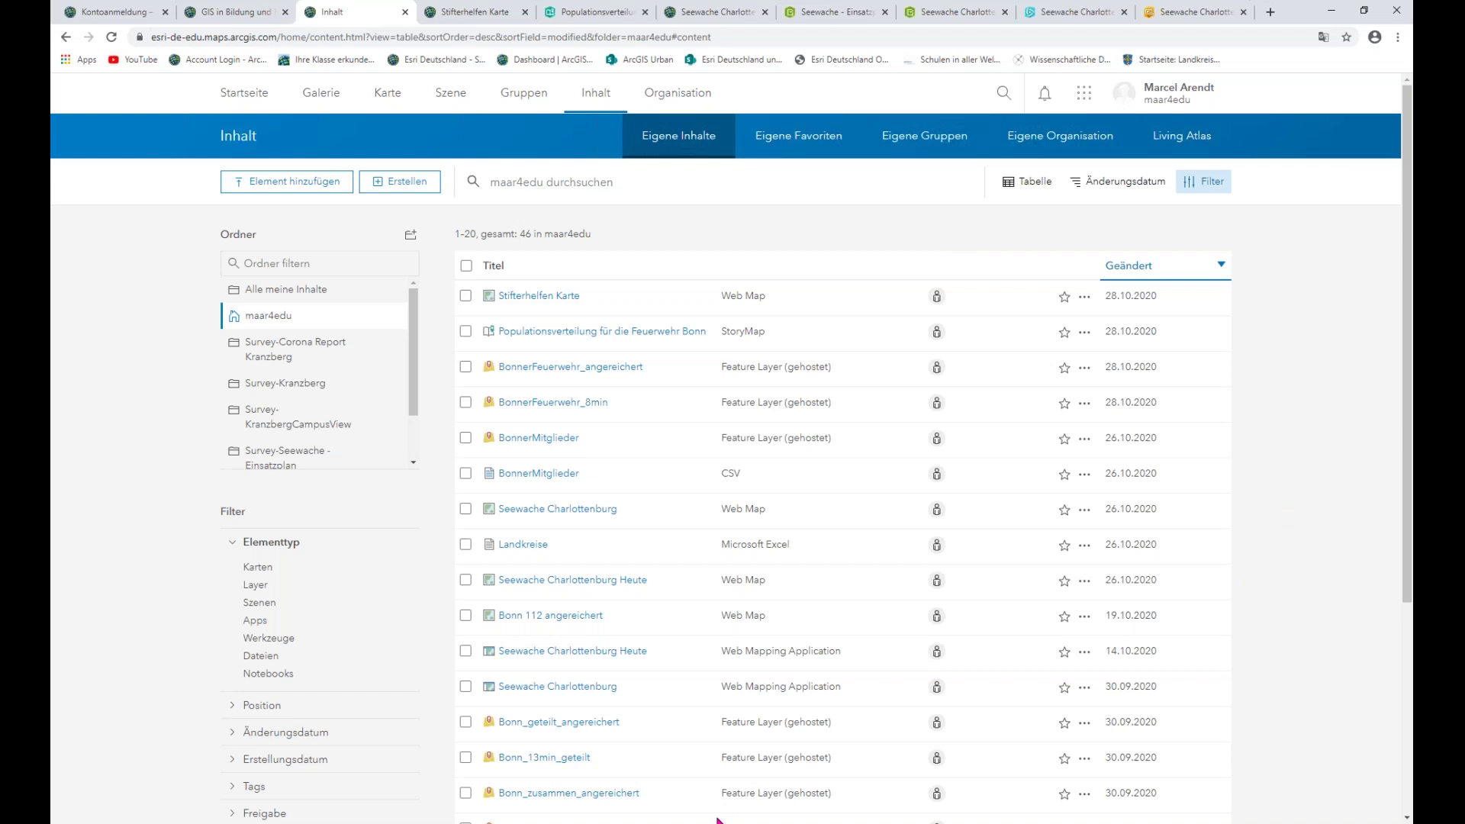
Switch to BonnerMitglieder.csv in Excel, examine its Long, Lat and addr_street columns, and return to the content list without closing the file
{"action": "key", "text": "alt+Tab"}
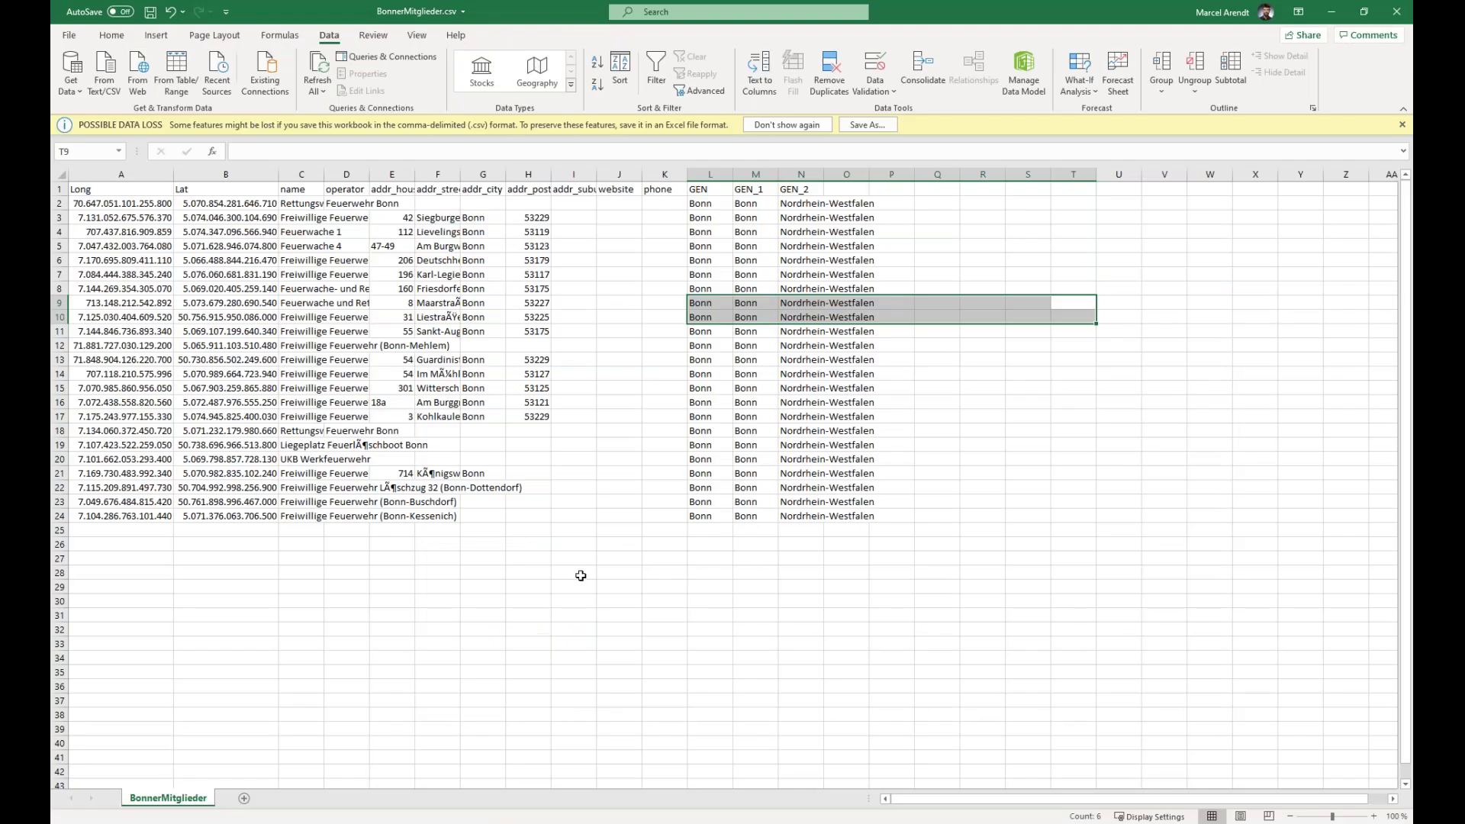
{"action": "left_click", "coordinate": [943, 476]}
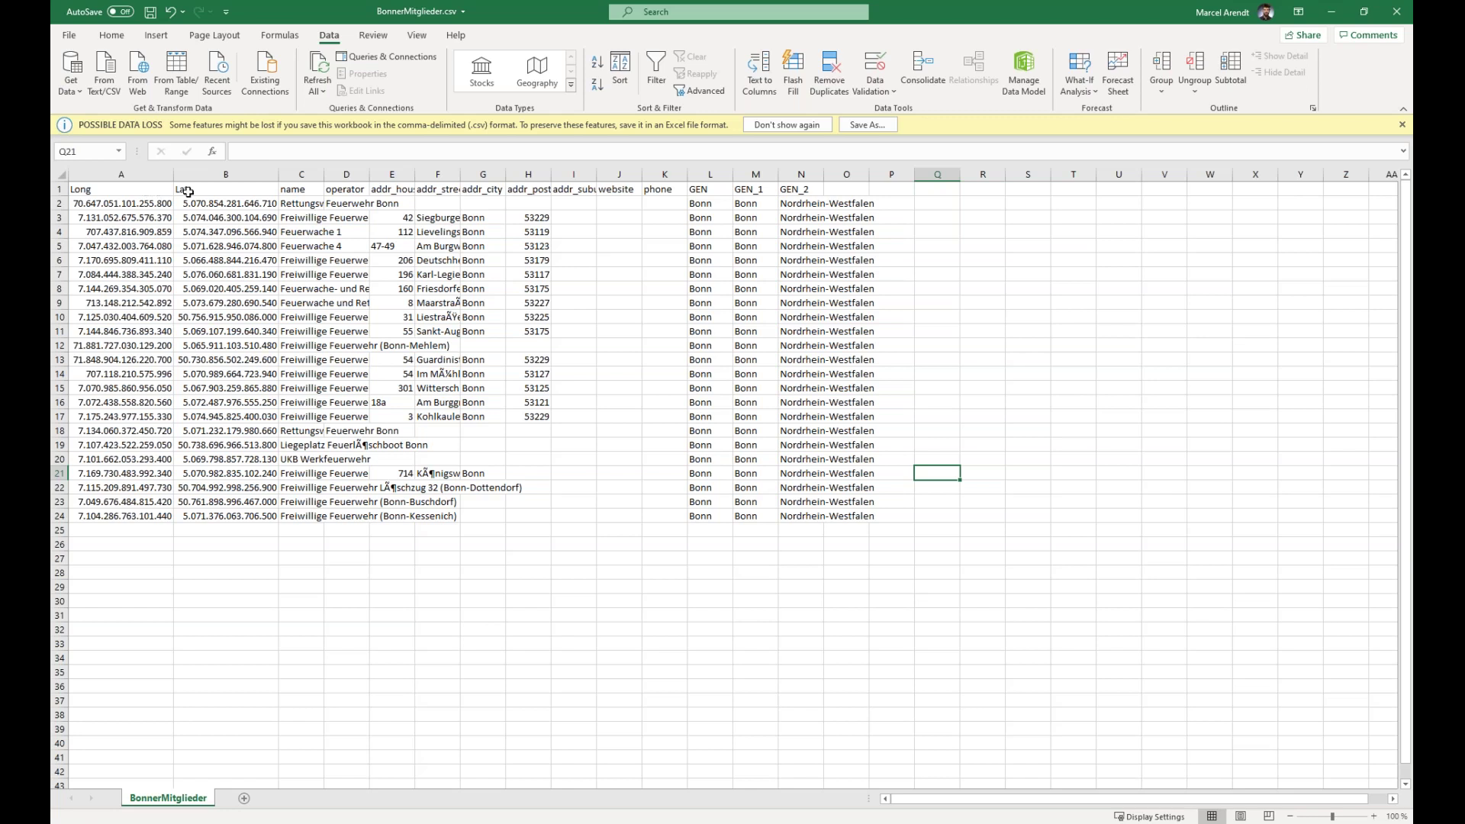
{"action": "left_click", "coordinate": [116, 190]}
{"action": "left_click", "coordinate": [183, 190]}
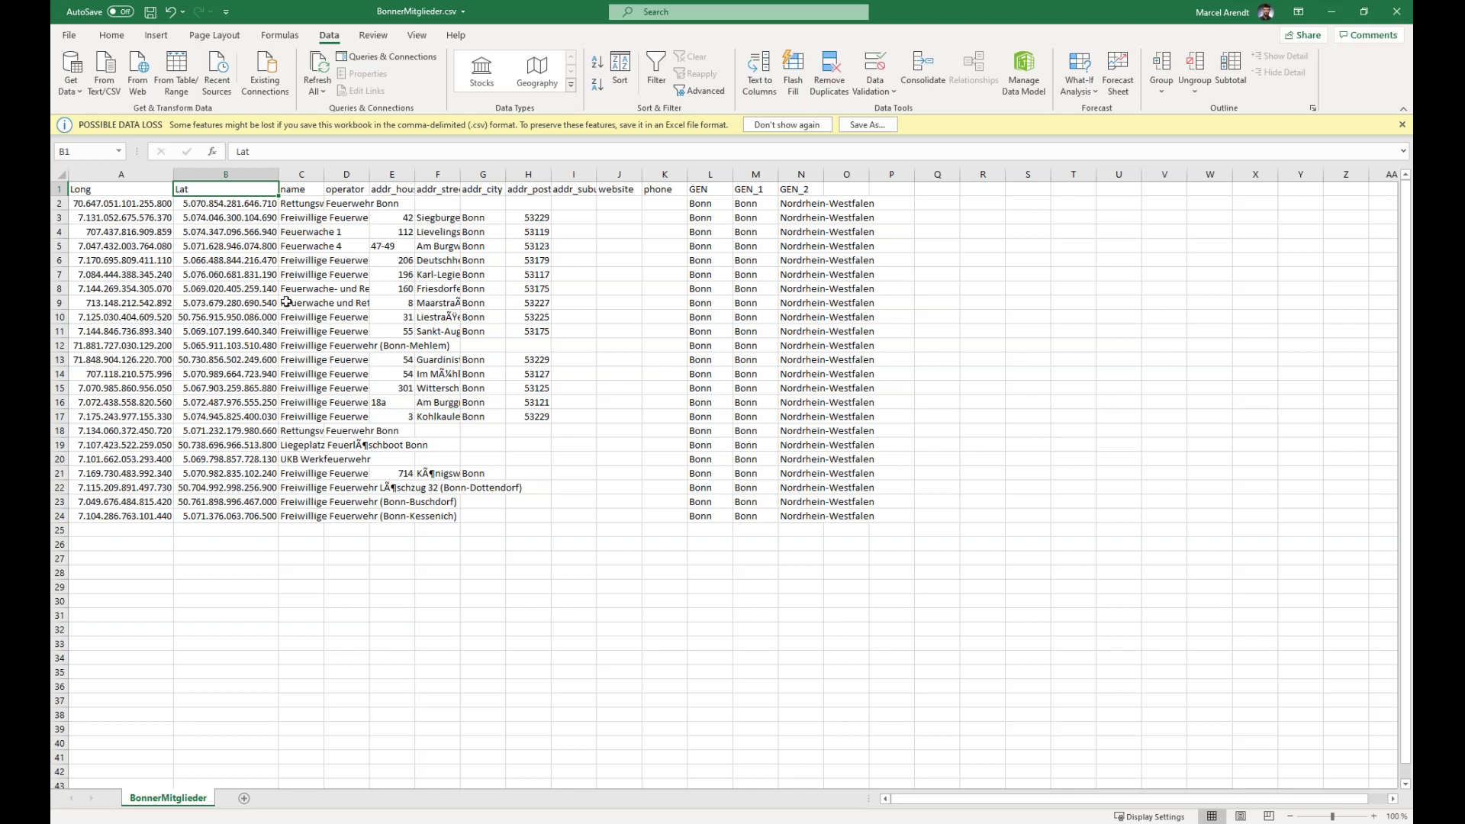
{"action": "left_click", "coordinate": [431, 189]}
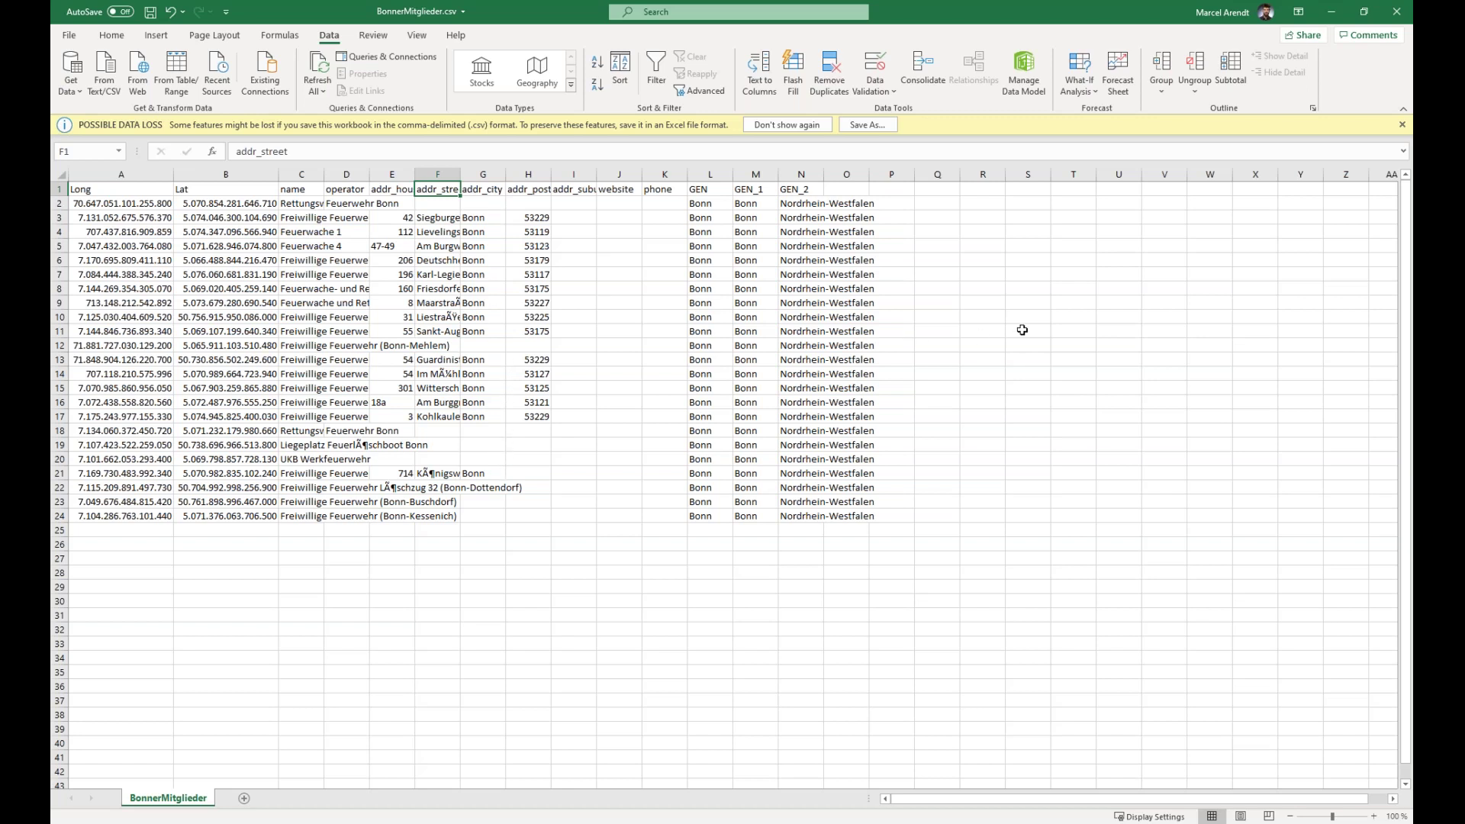
{"action": "left_click", "coordinate": [1397, 12]}
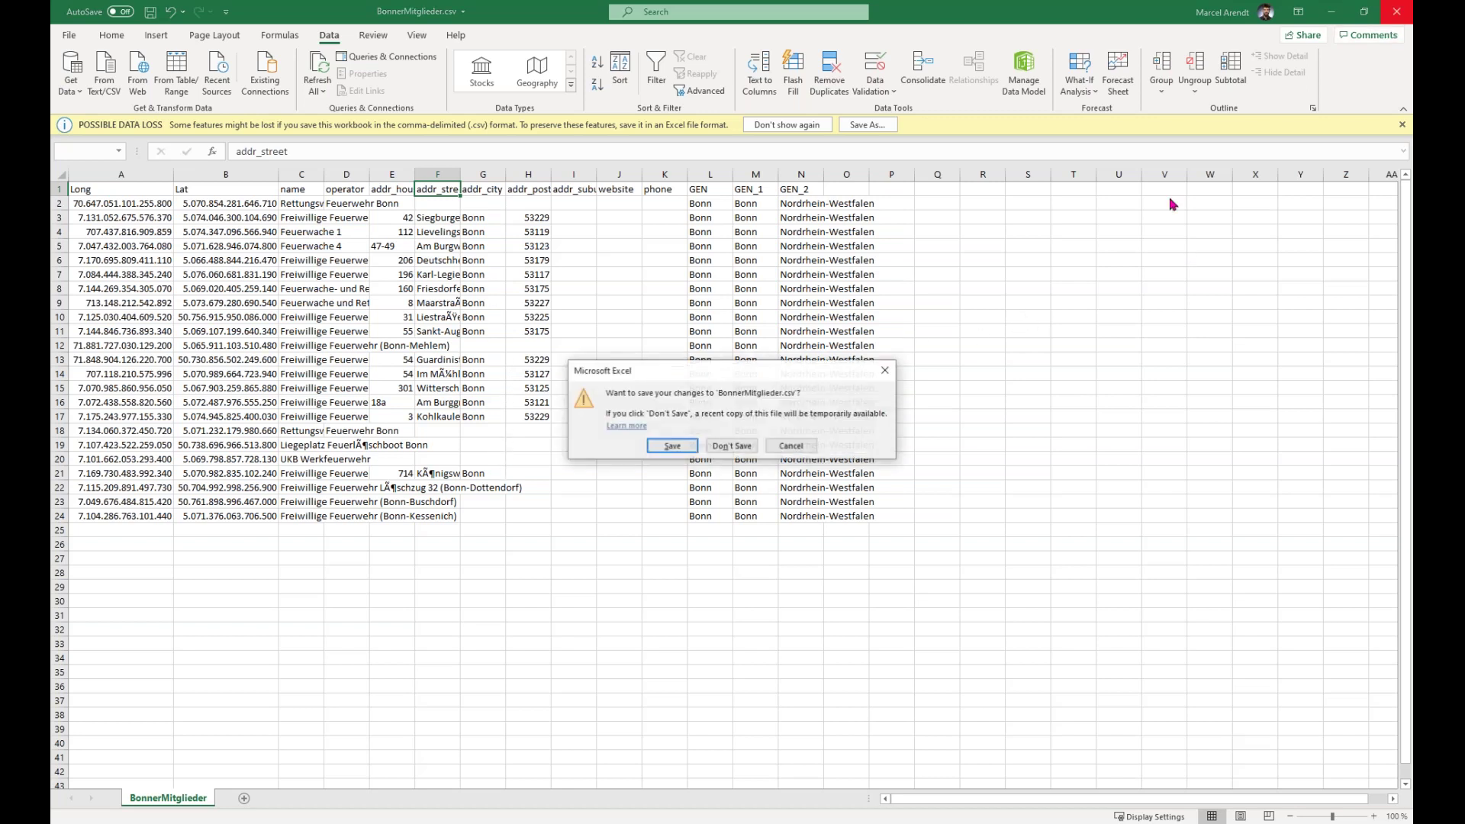
{"action": "left_click", "coordinate": [790, 447]}
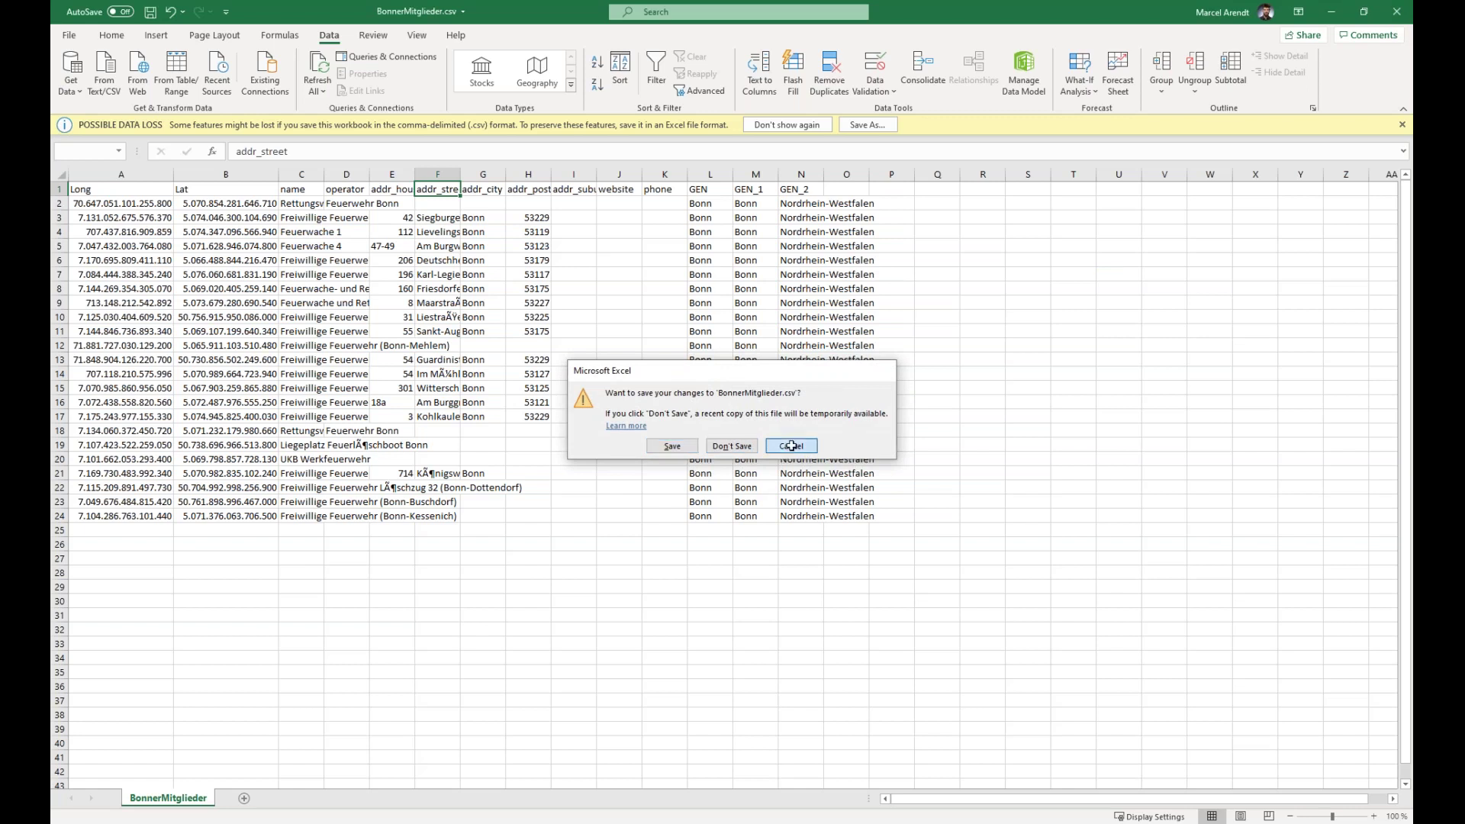
{"action": "left_click", "coordinate": [1331, 12]}
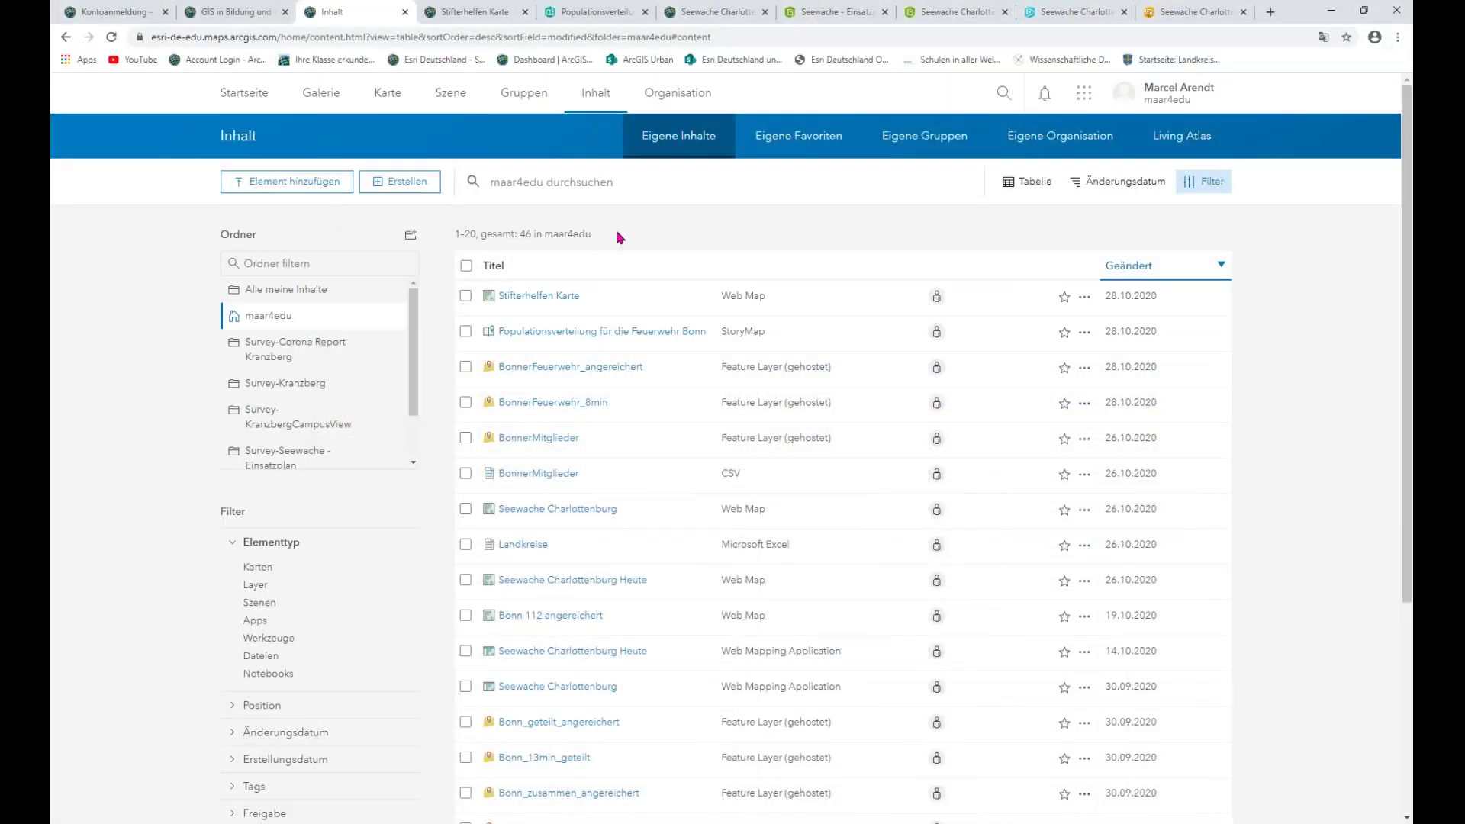
Start adding an item from the computer and choose BonnerFeuerwehr.csv from the StifterHelfen folder
{"action": "left_click", "coordinate": [317, 191]}
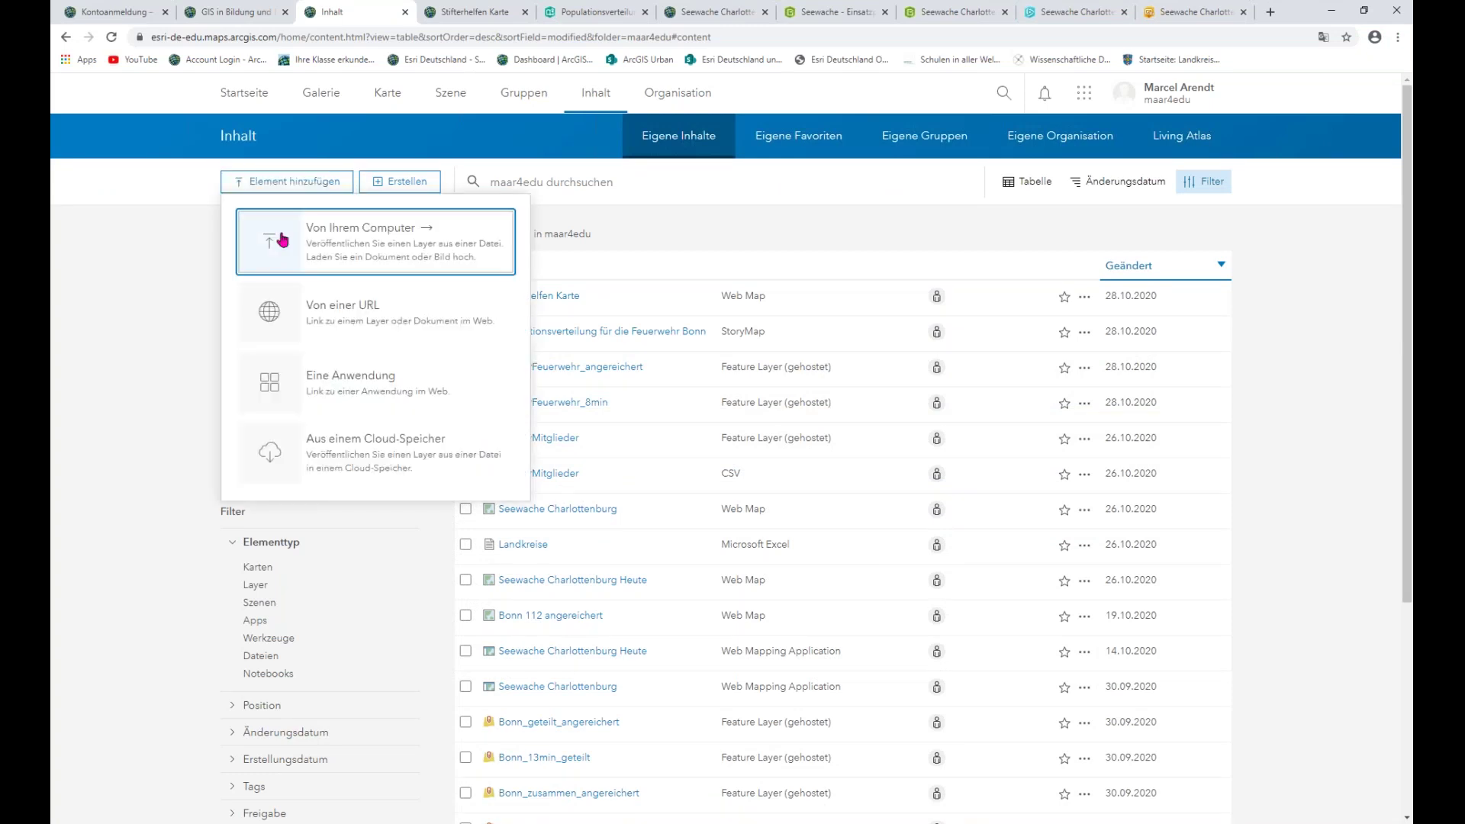
{"action": "left_click", "coordinate": [320, 214]}
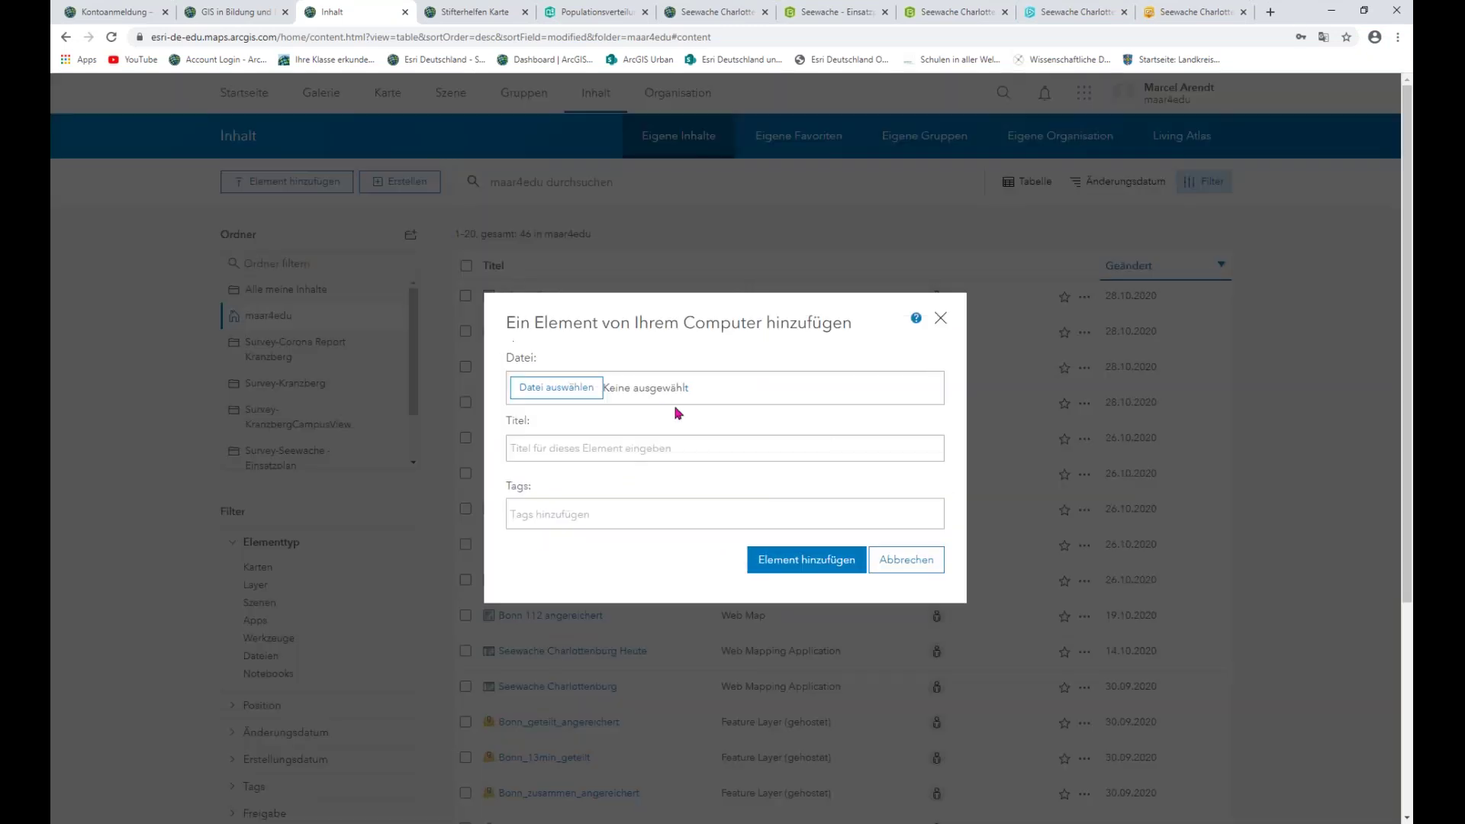
{"action": "left_click", "coordinate": [573, 391]}
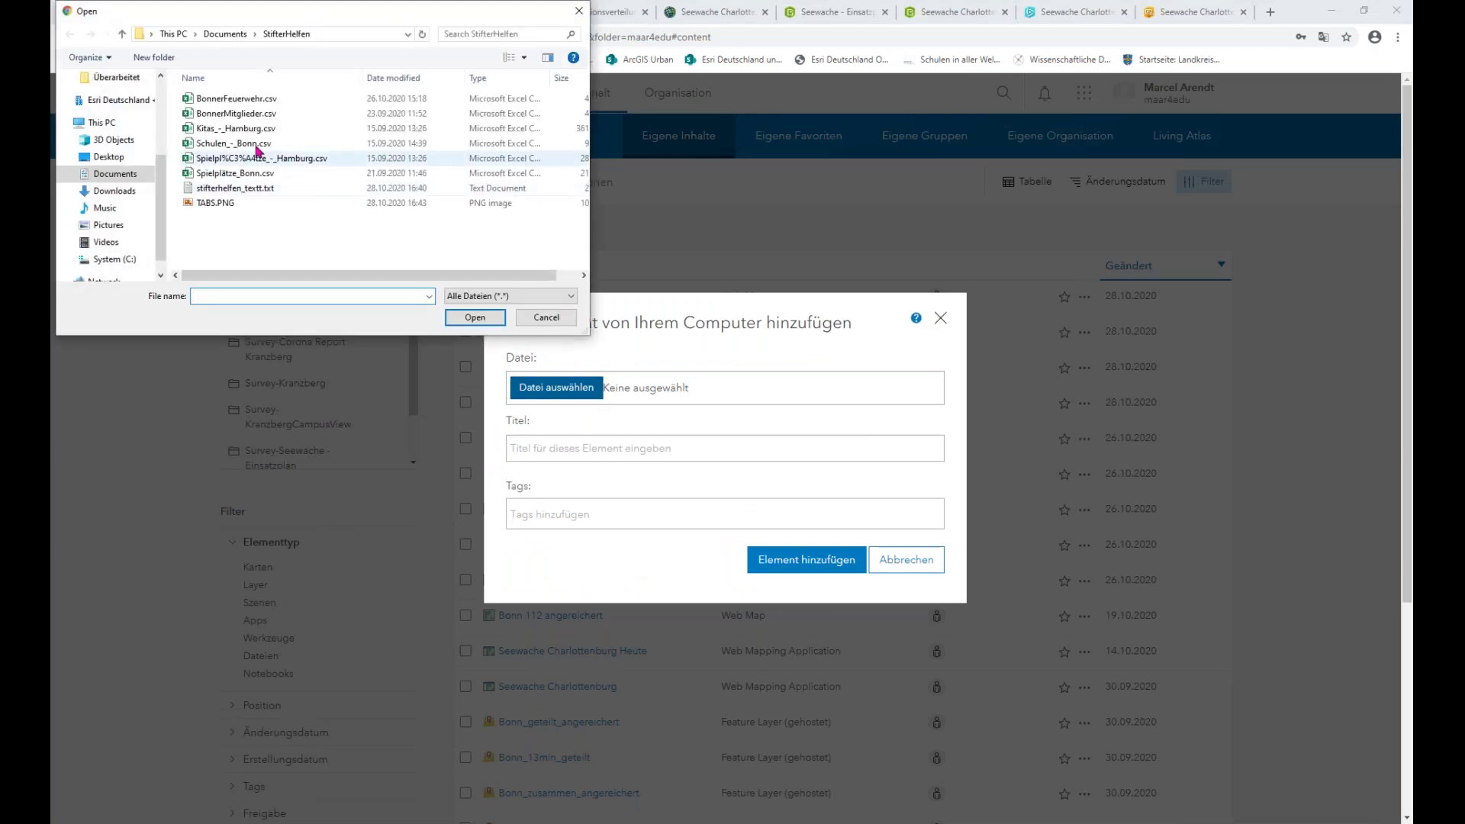
{"action": "left_click", "coordinate": [291, 107]}
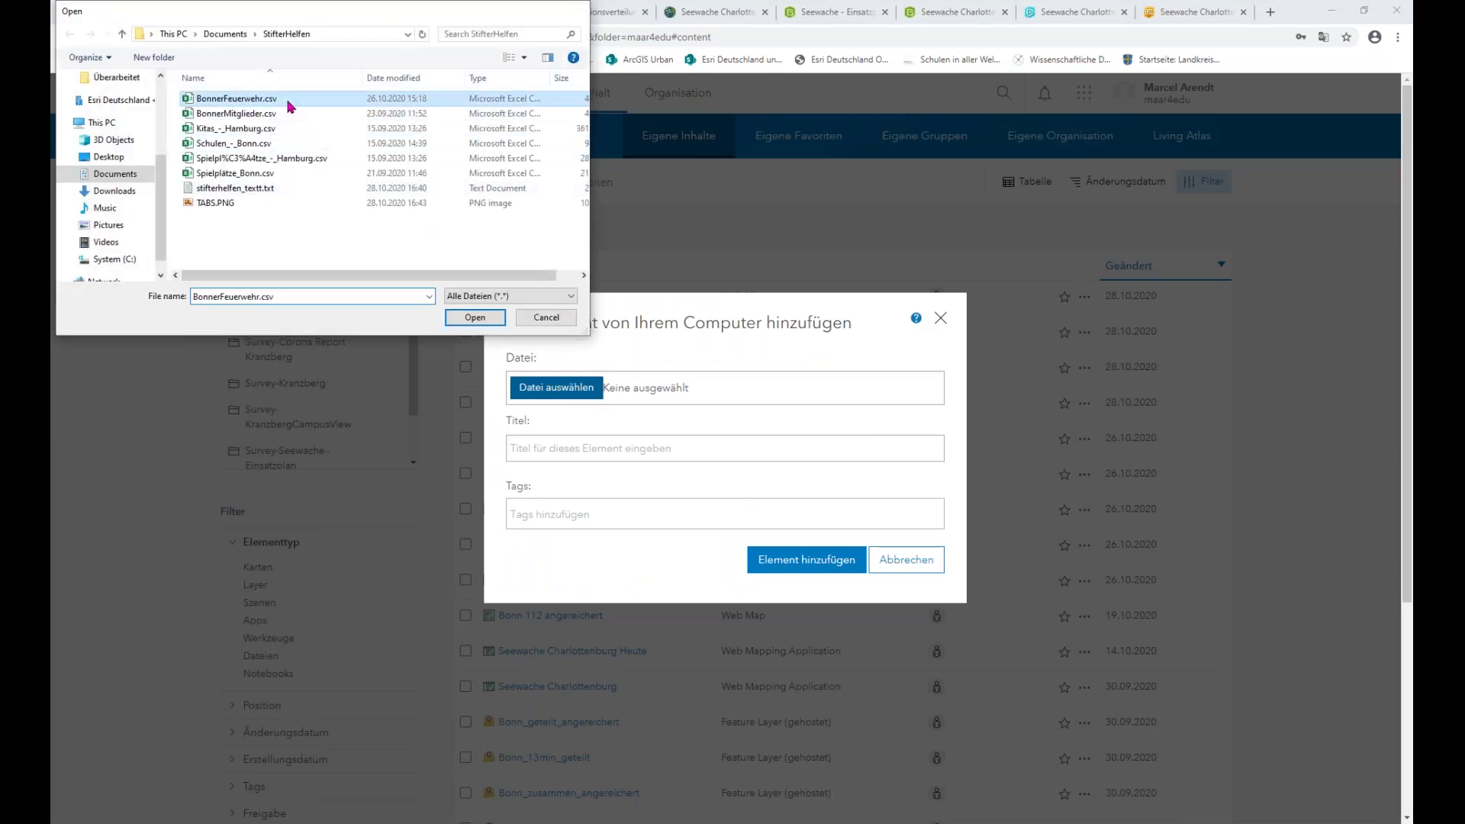
{"action": "double_click", "coordinate": [291, 107]}
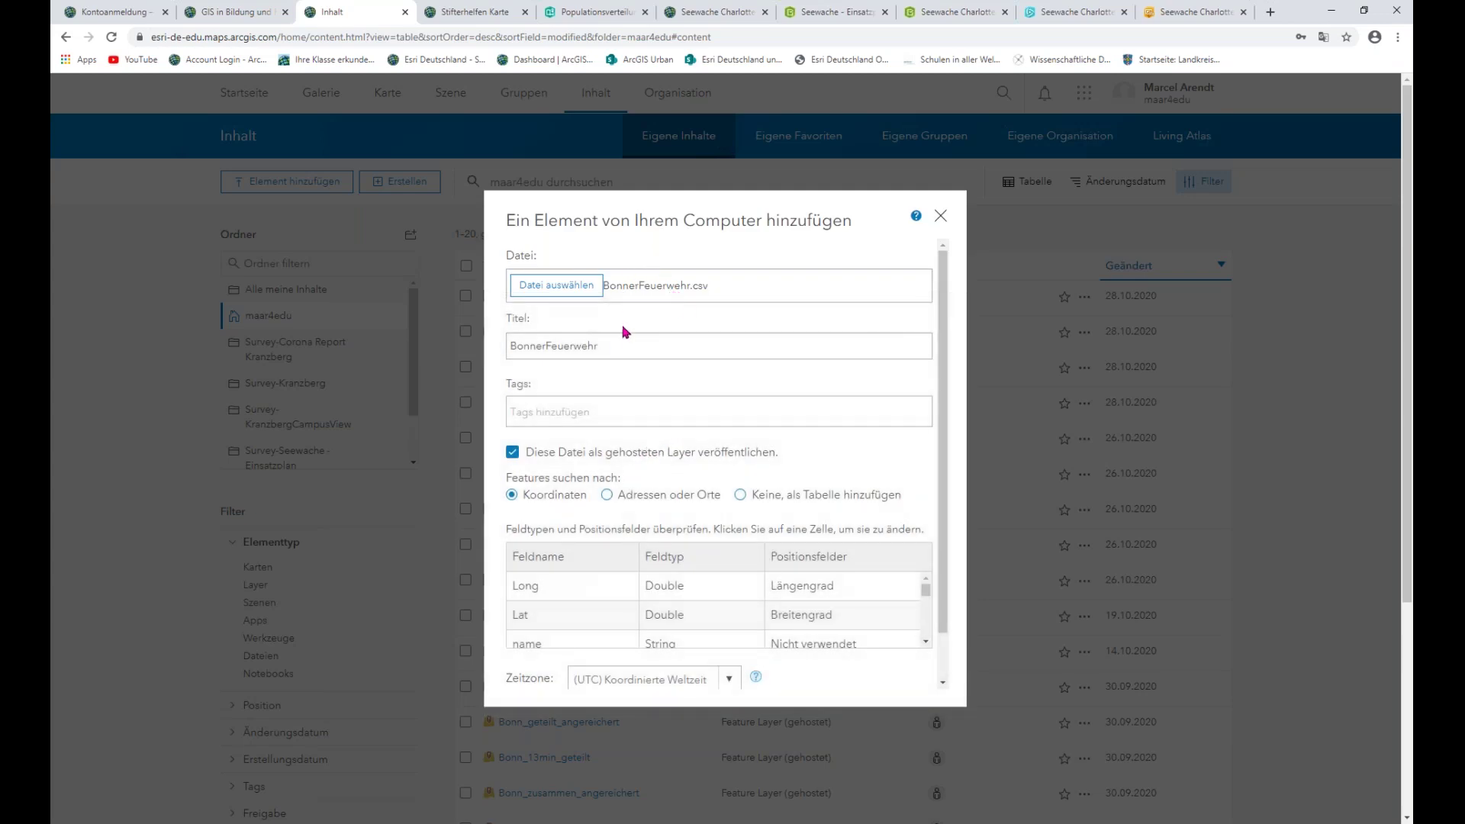
Tag the BonnerFeuerwehr item with StifterHelfen and publish it as a hosted layer located by coordinates
{"action": "left_click", "coordinate": [594, 417]}
{"action": "type", "text": "Stifter"}
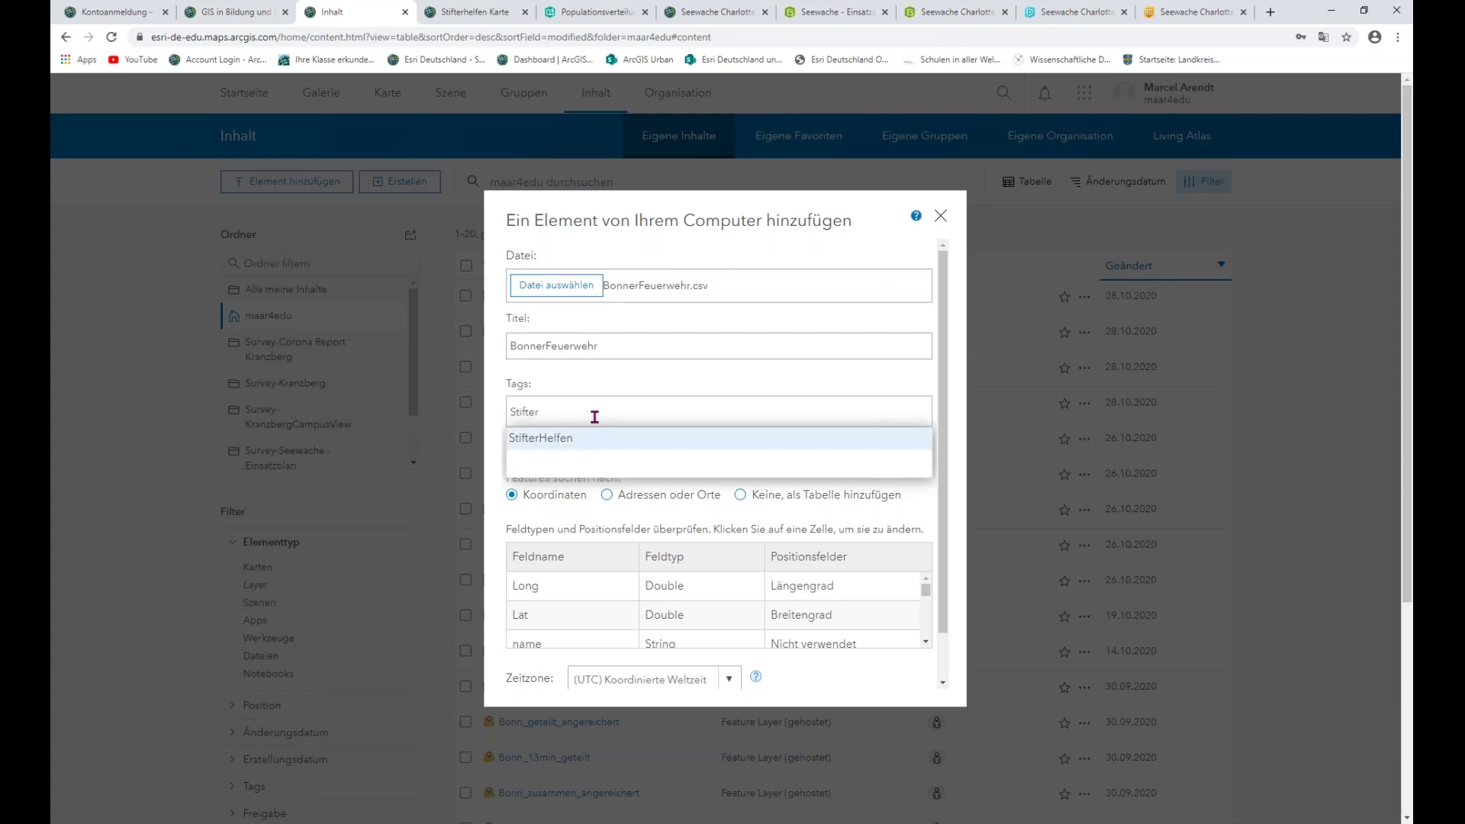
{"action": "left_click", "coordinate": [594, 442]}
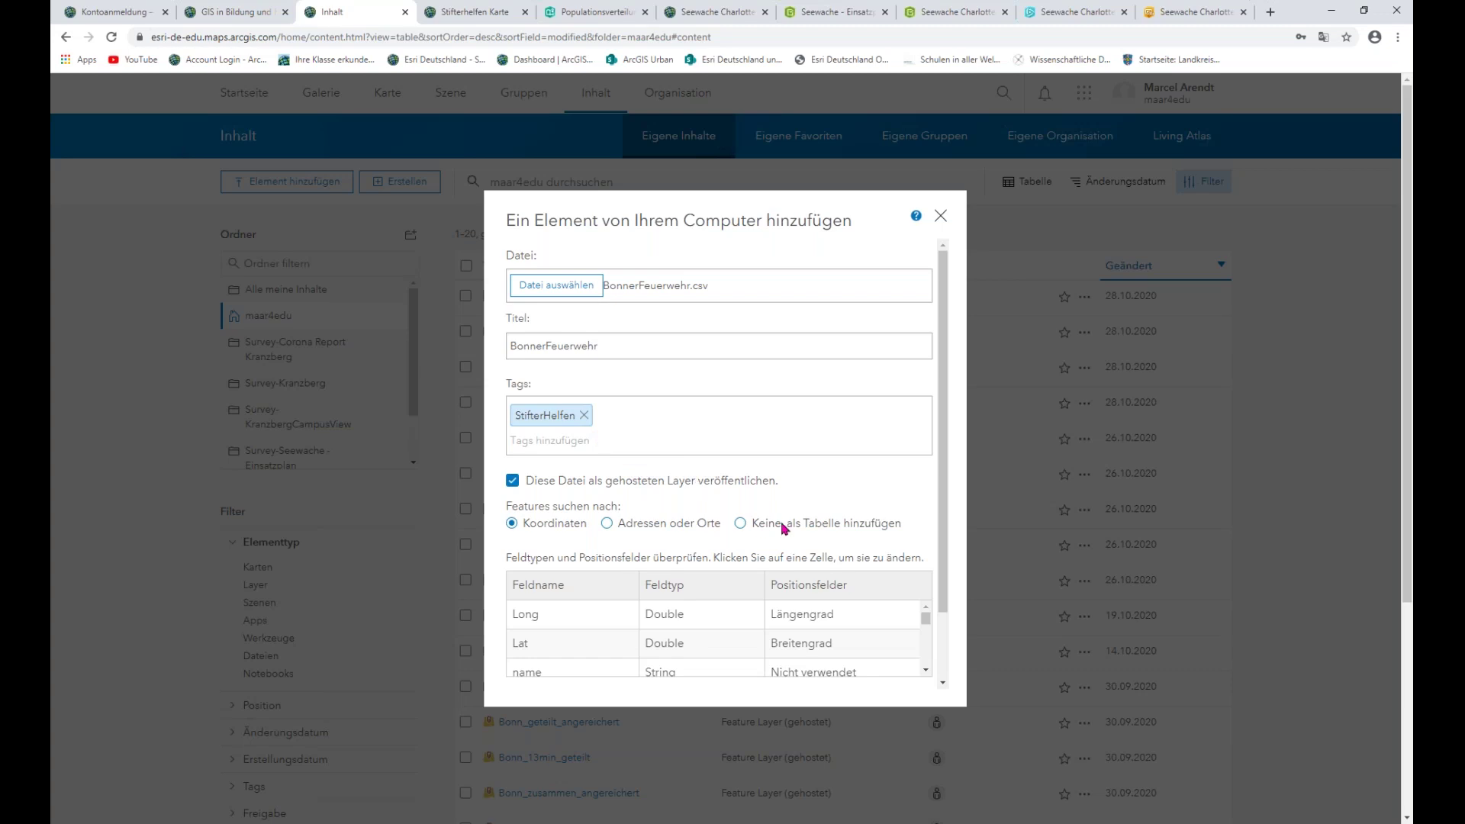
{"action": "scroll", "coordinate": [798, 481], "scroll_direction": "down", "scroll_amount": 1}
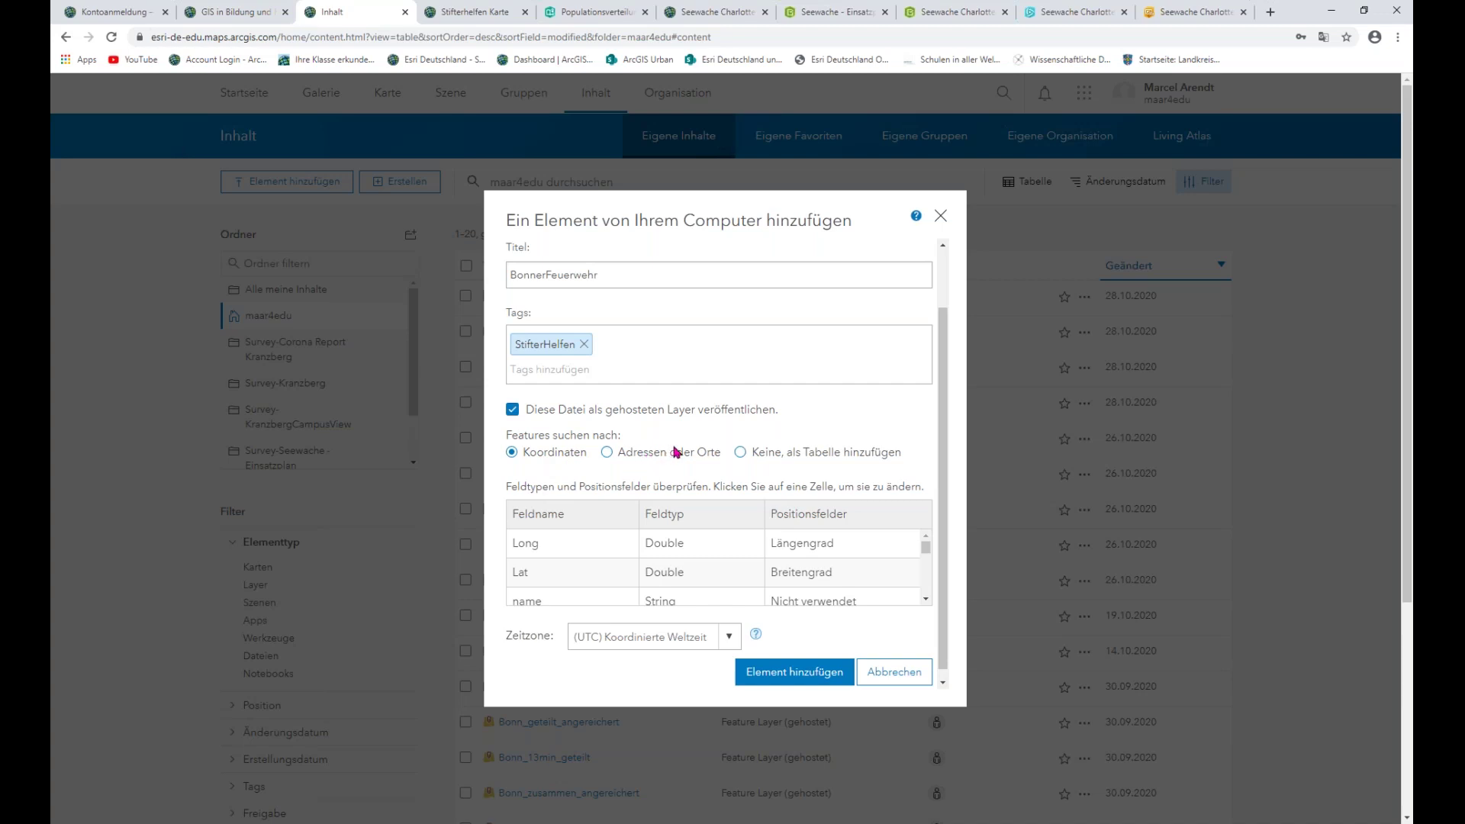
{"action": "scroll", "coordinate": [670, 477], "scroll_direction": "down", "scroll_amount": 1}
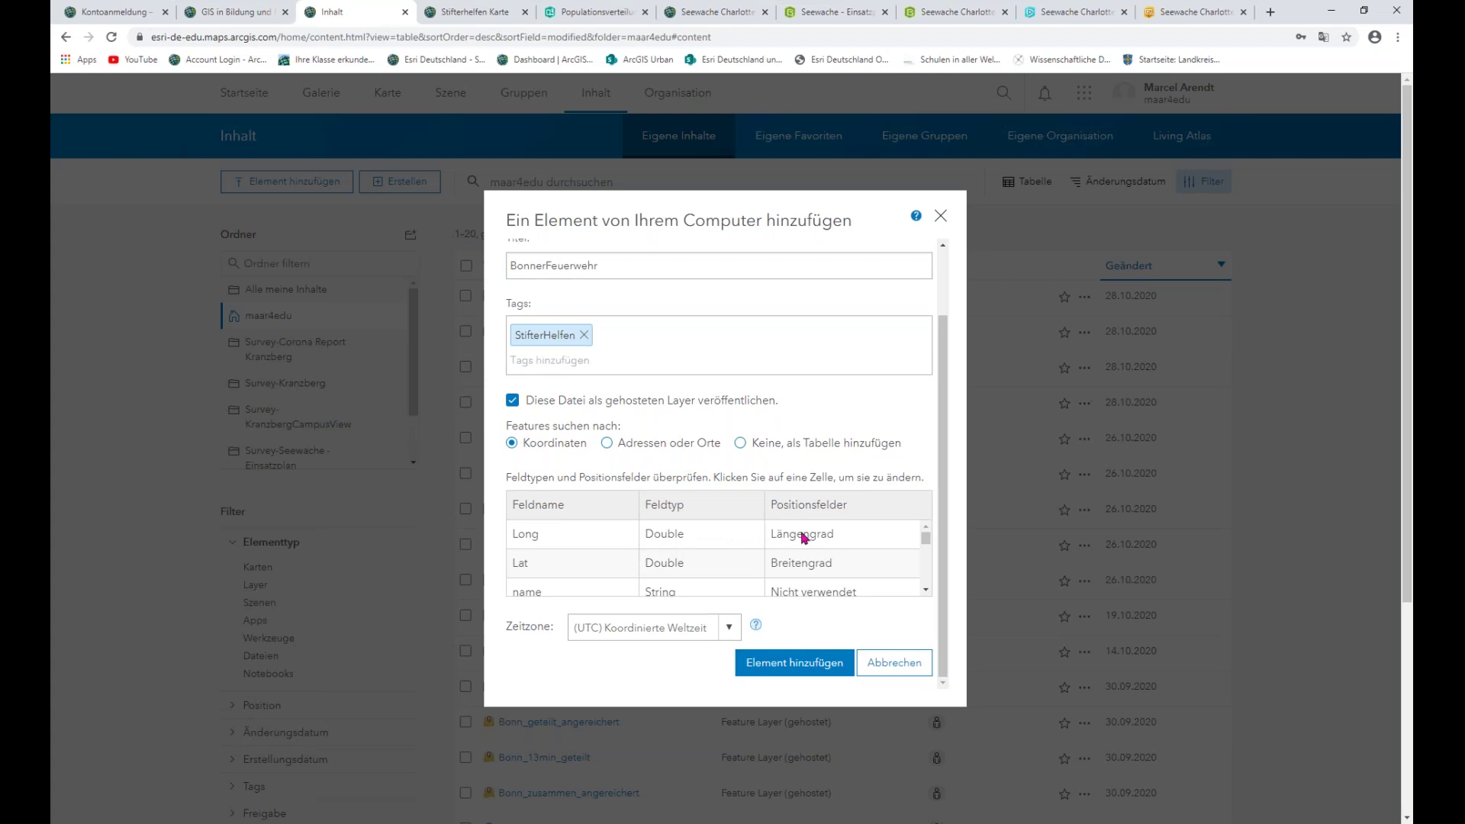
{"action": "scroll", "coordinate": [721, 569], "scroll_direction": "down", "scroll_amount": 1}
{"action": "scroll", "coordinate": [721, 569], "scroll_direction": "up", "scroll_amount": 2}
{"action": "scroll", "coordinate": [723, 571], "scroll_direction": "down", "scroll_amount": 1}
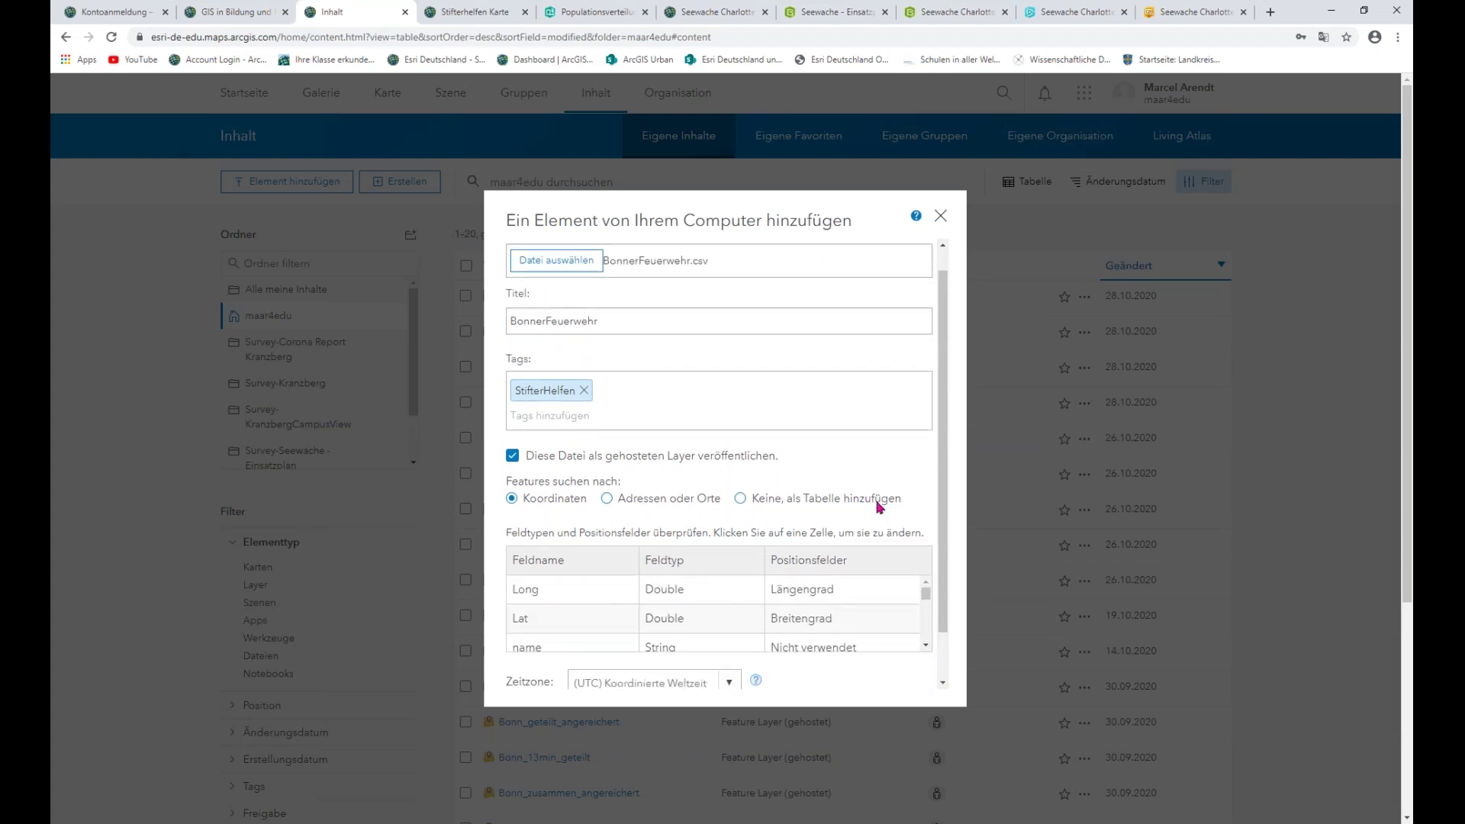
{"action": "left_click", "coordinate": [796, 664]}
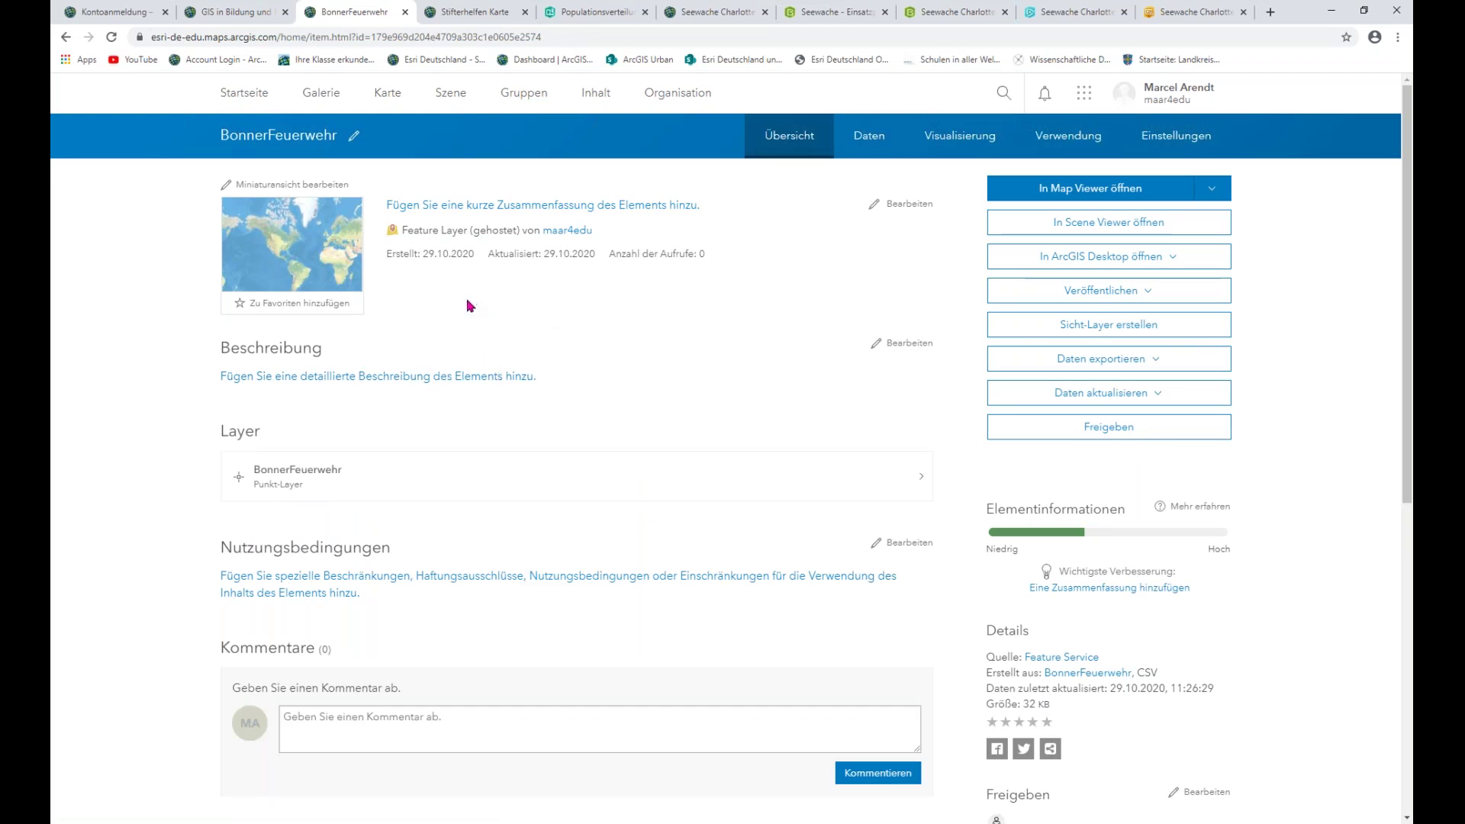
Open the BonnerFeuerwehr layer in Map Viewer and set its displayed attribute to "Nur Position anzeigen"
{"action": "mouse_move", "coordinate": [306, 248]}
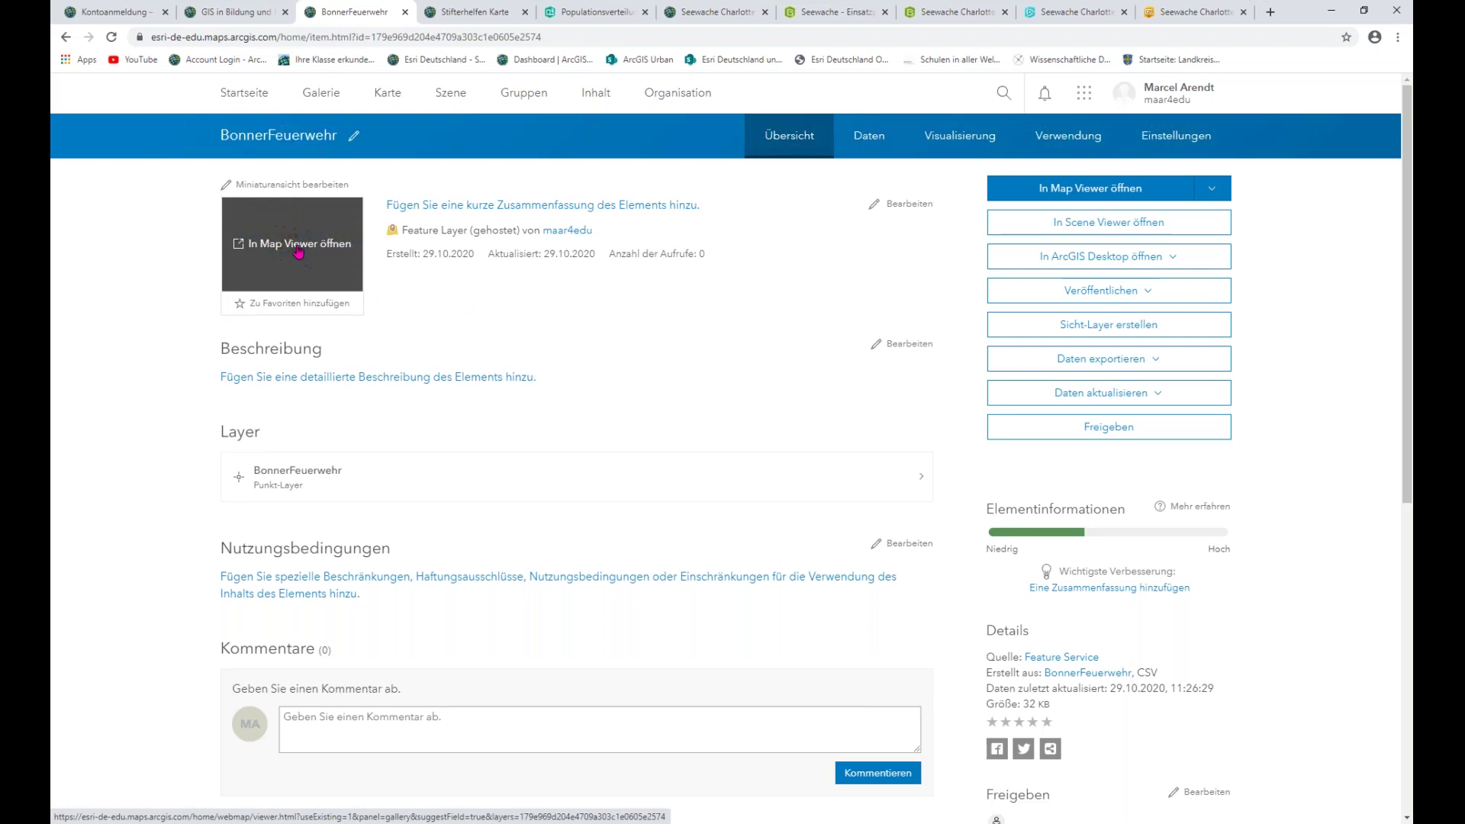
{"action": "left_click", "coordinate": [298, 252]}
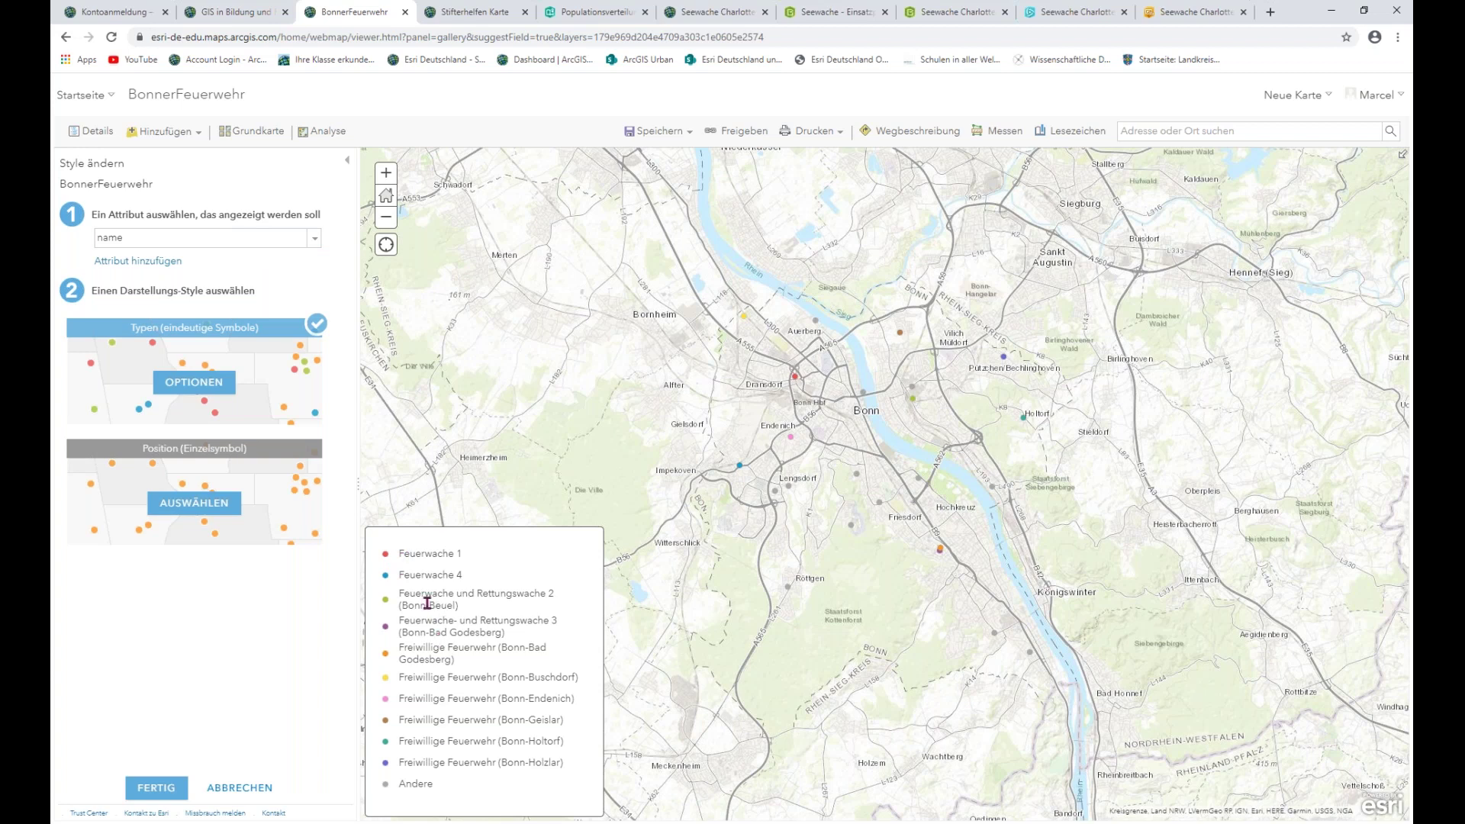
{"action": "left_click", "coordinate": [314, 239]}
{"action": "left_click", "coordinate": [216, 256]}
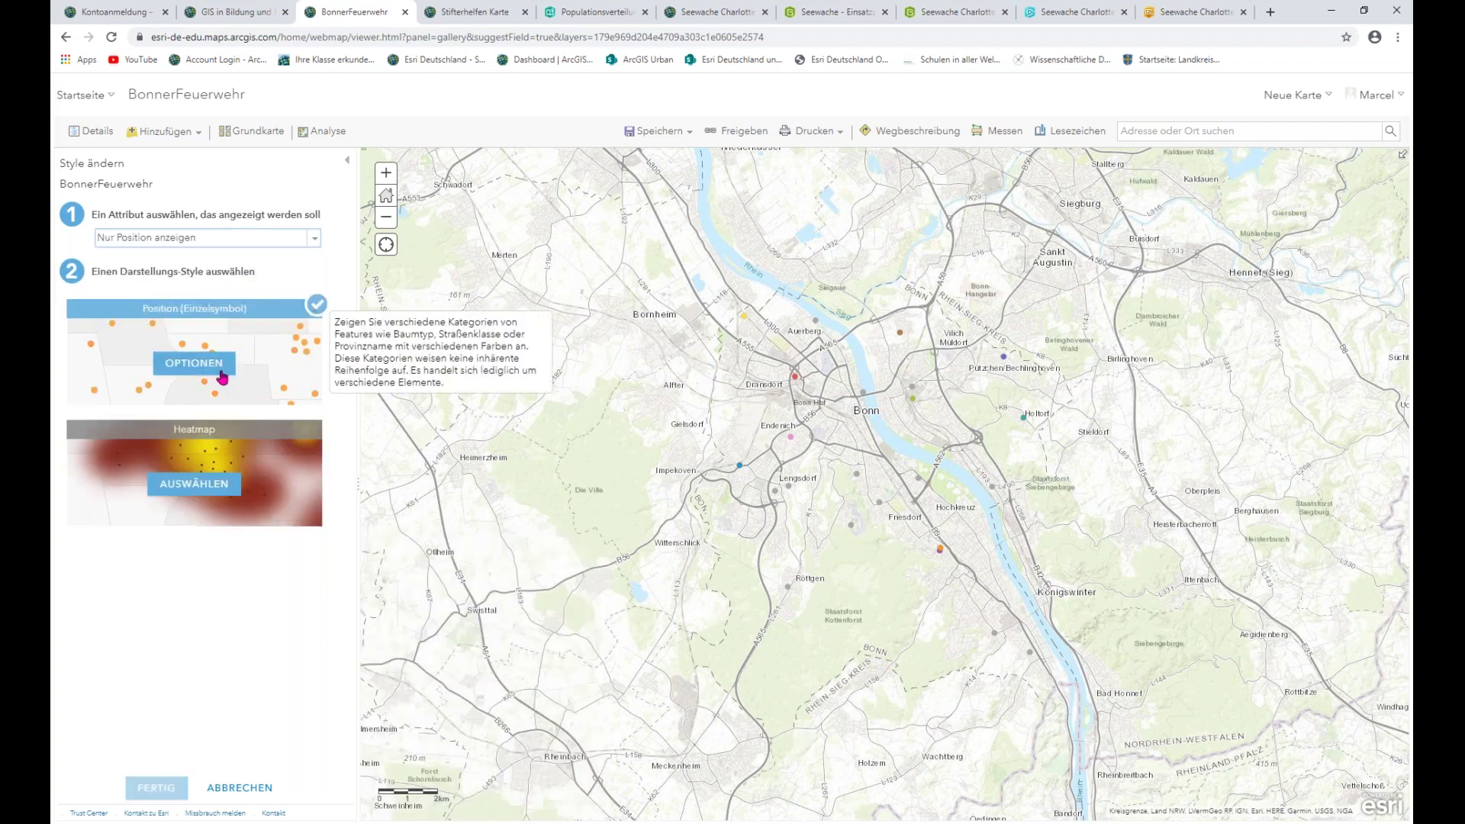
Change the layer's point symbol to a pinkish-red Firefly symbol with a larger symbol size
{"action": "left_click", "coordinate": [200, 364]}
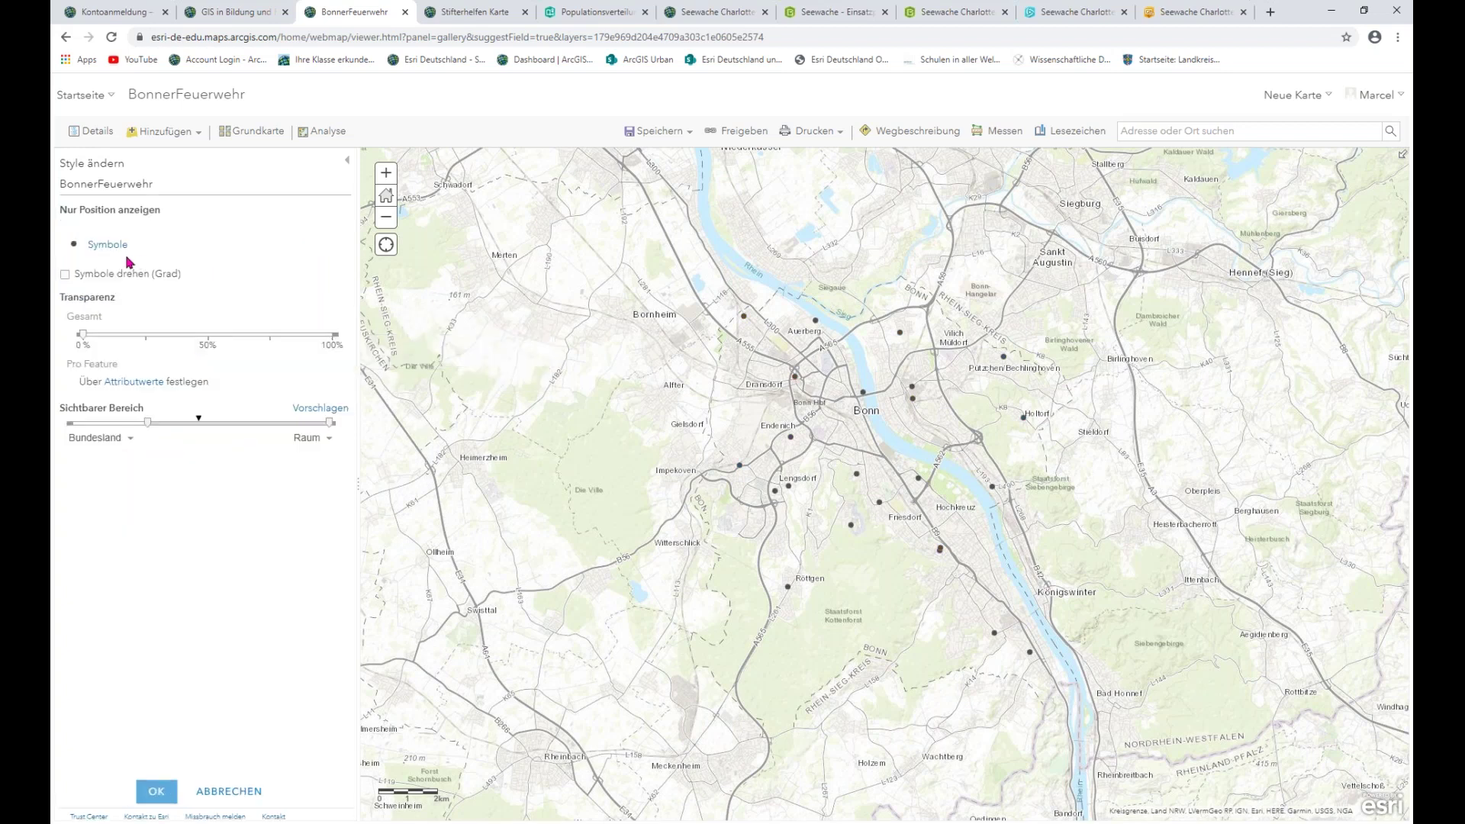
{"action": "left_click", "coordinate": [107, 244]}
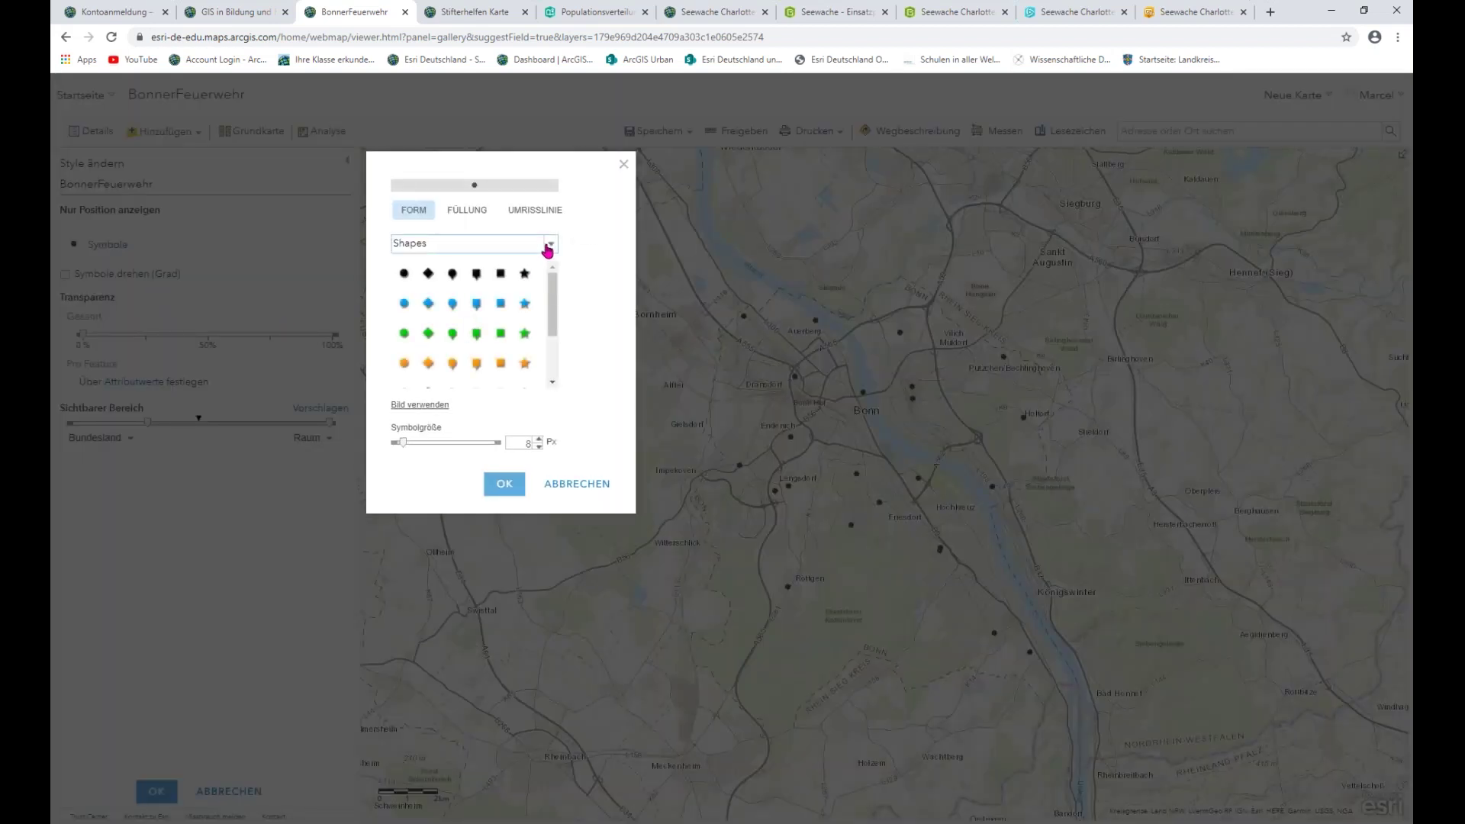
{"action": "left_click", "coordinate": [549, 244]}
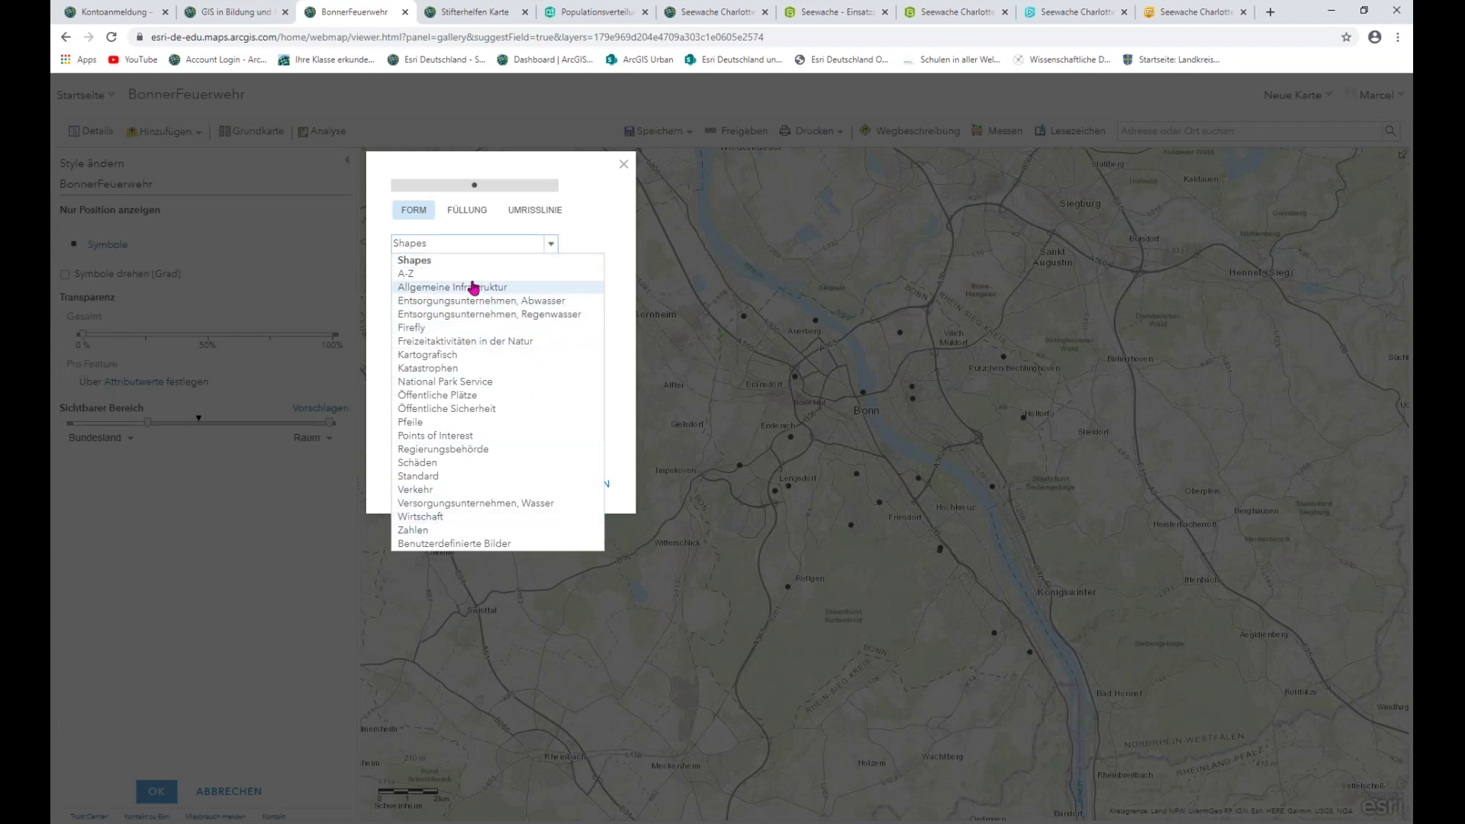
{"action": "left_click", "coordinate": [472, 328]}
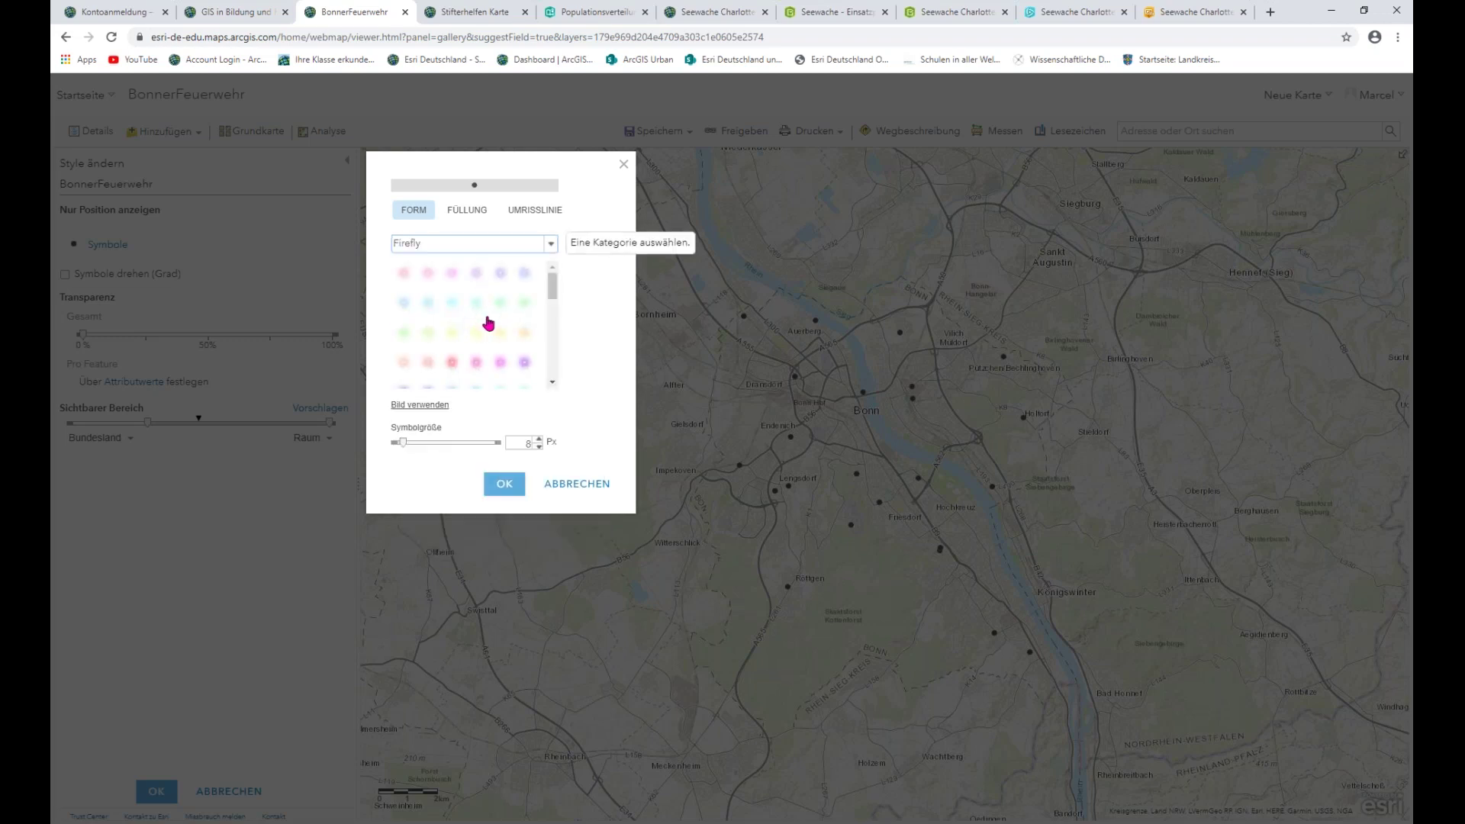
{"action": "scroll", "coordinate": [488, 323], "scroll_direction": "down", "scroll_amount": 1}
{"action": "left_click", "coordinate": [500, 307]}
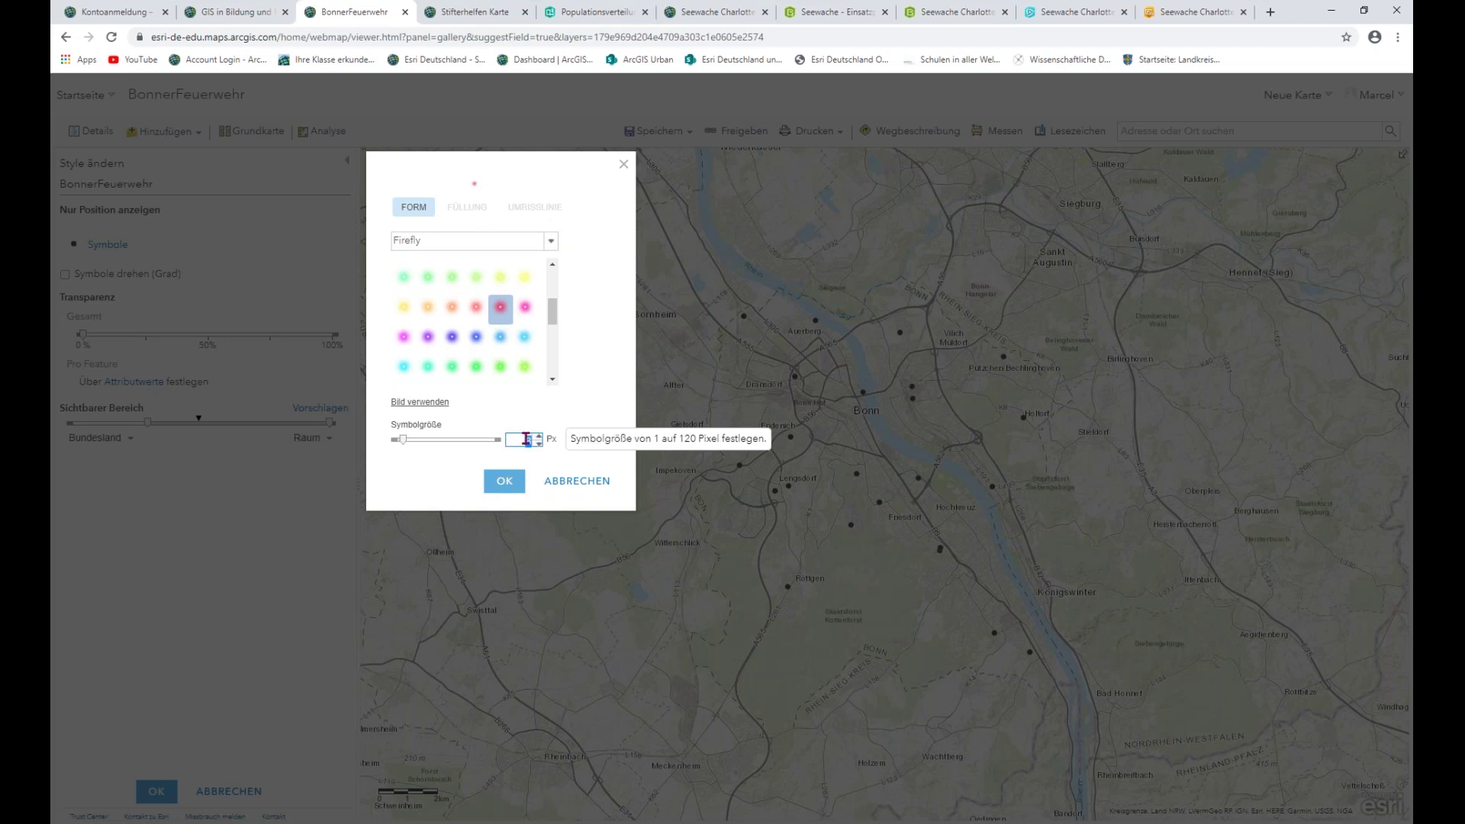
{"action": "left_click", "coordinate": [506, 490]}
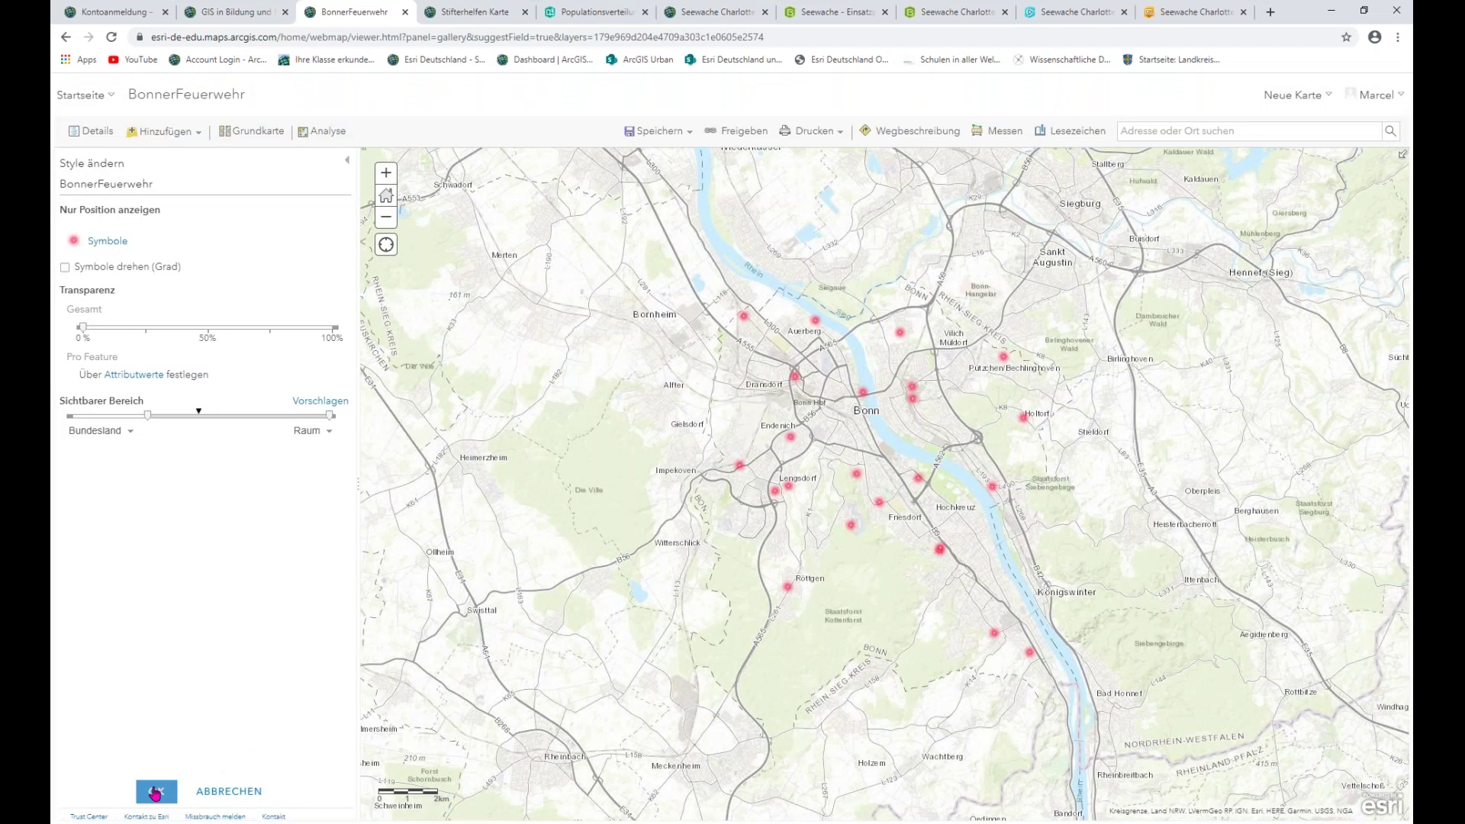
Accept the fire station layer's symbol style and switch the map's basemap to Hellgrauer Hintergrund
{"action": "left_click", "coordinate": [157, 793]}
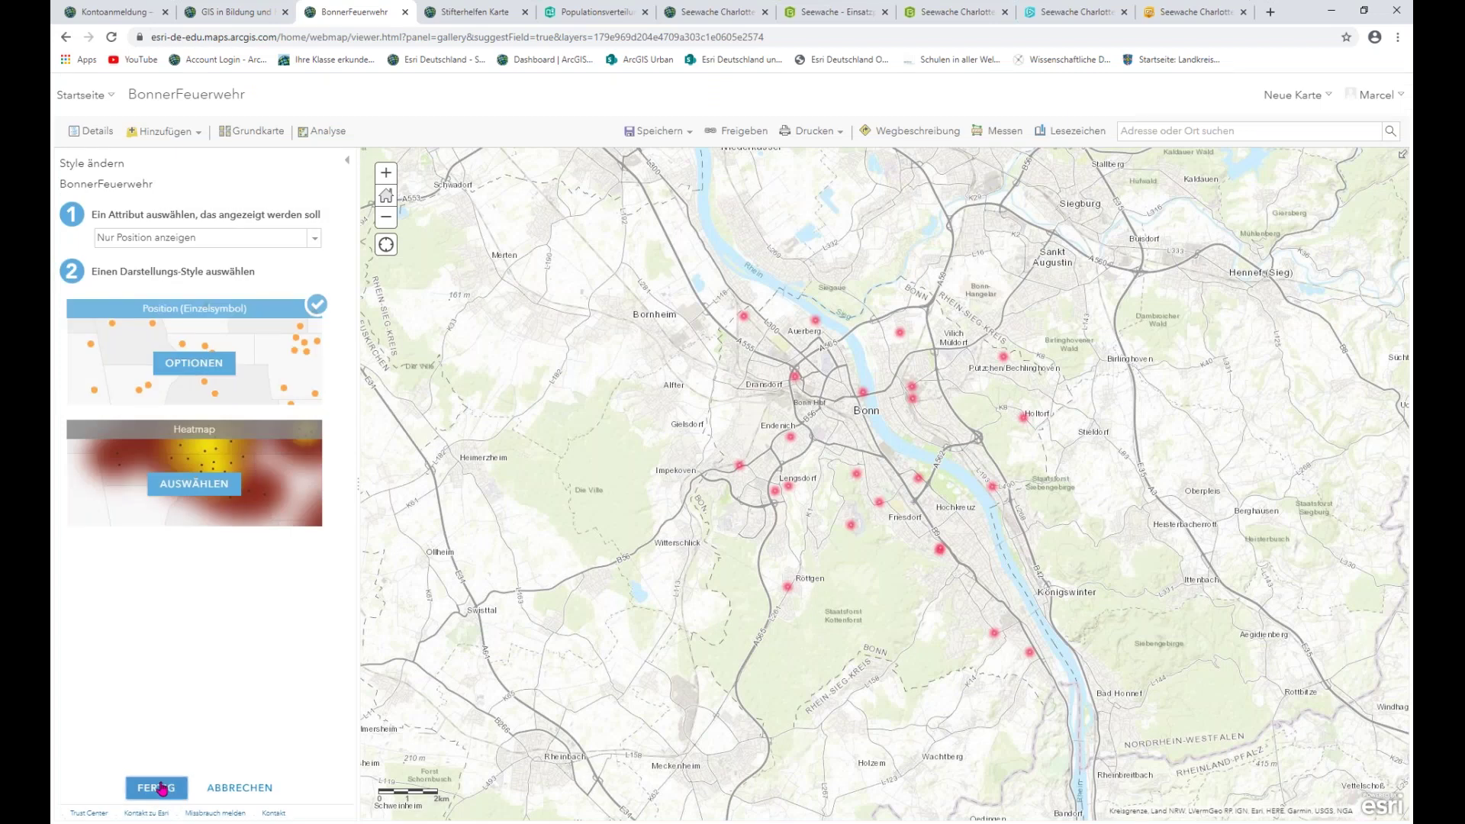
{"action": "left_click", "coordinate": [156, 793]}
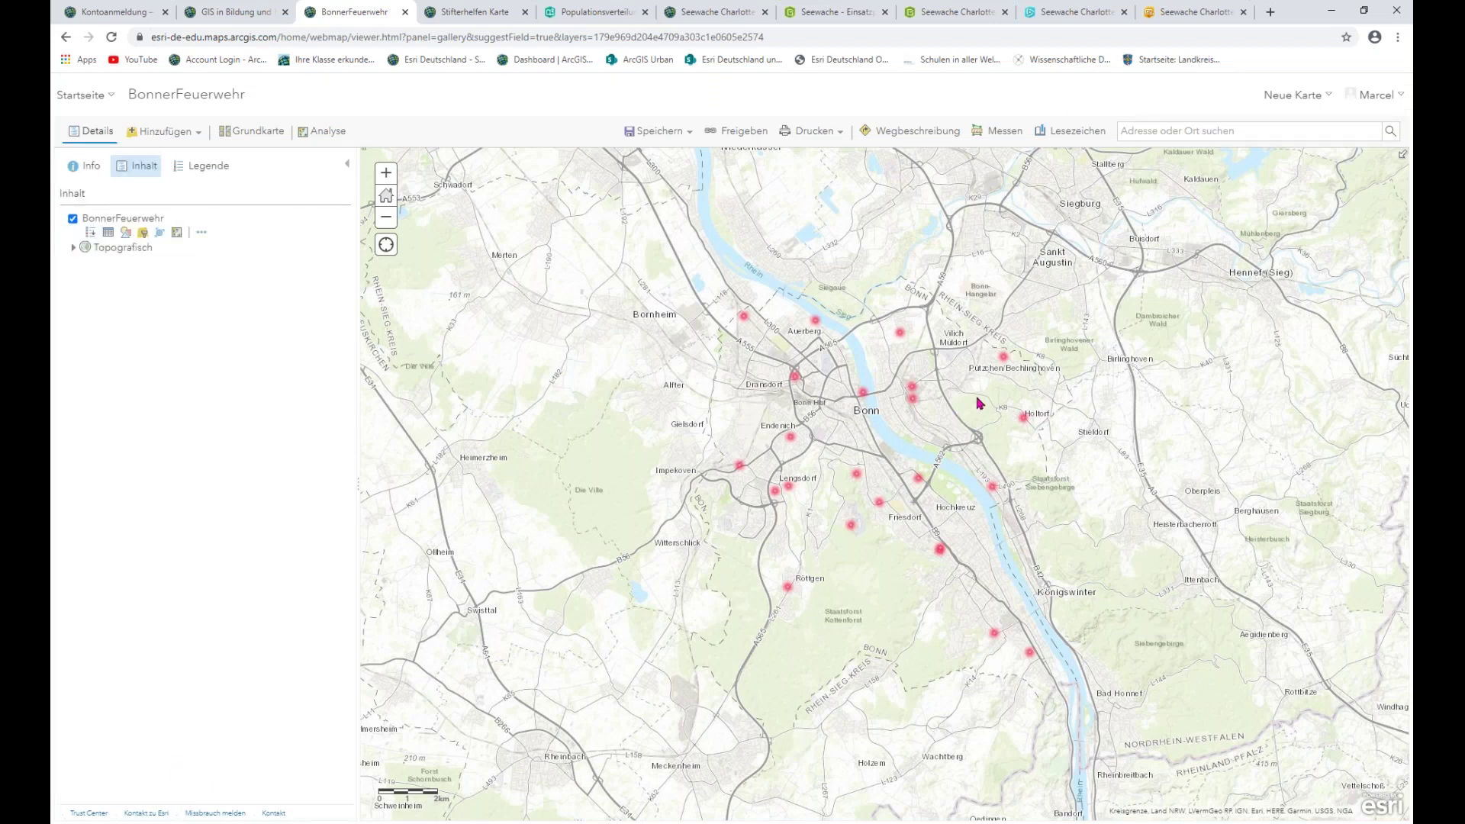
{"action": "left_click_drag", "start_coordinate": [971, 408], "coordinate": [864, 421]}
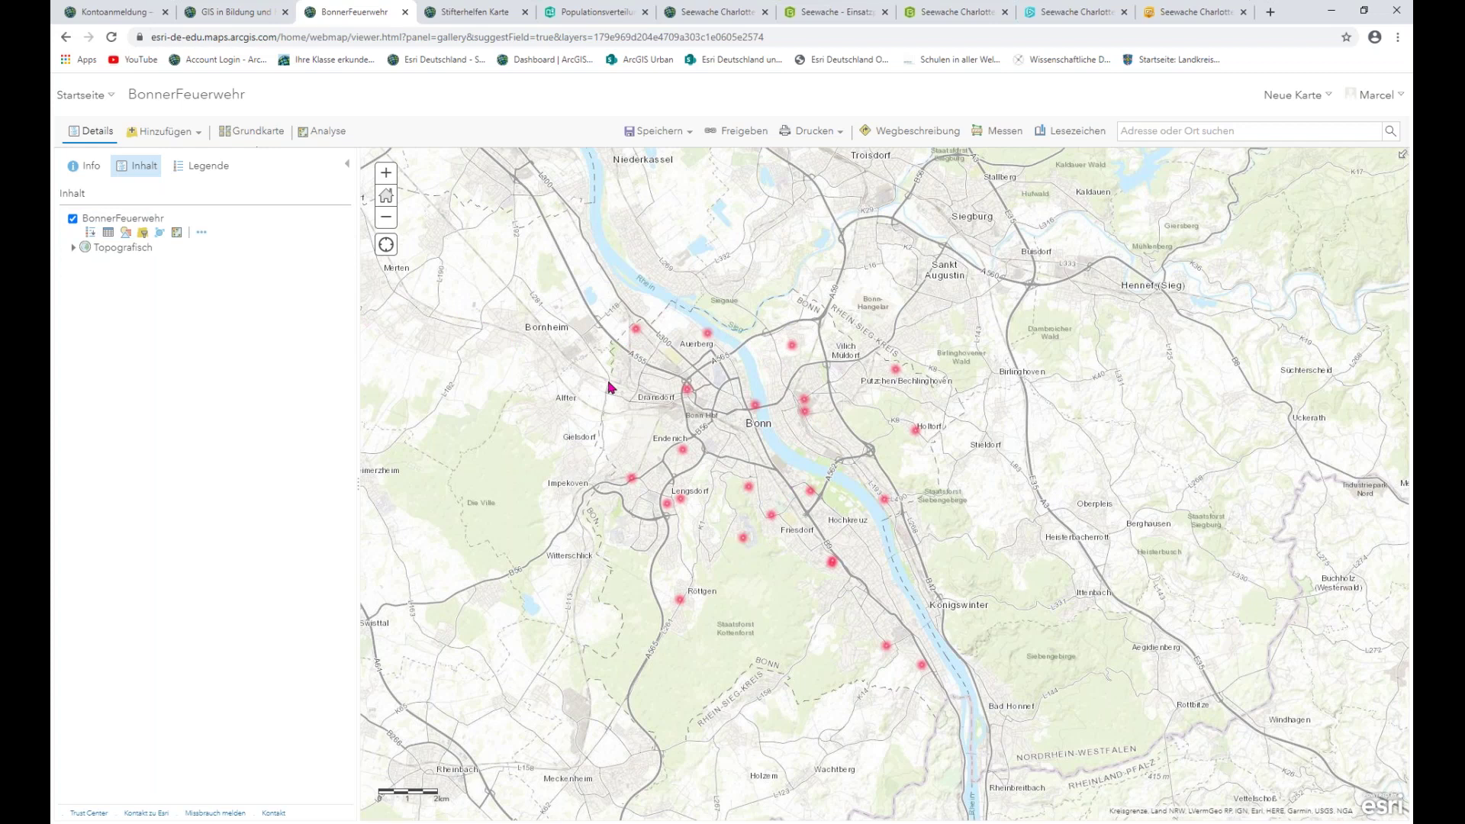
{"action": "left_click_drag", "start_coordinate": [627, 408], "coordinate": [654, 424]}
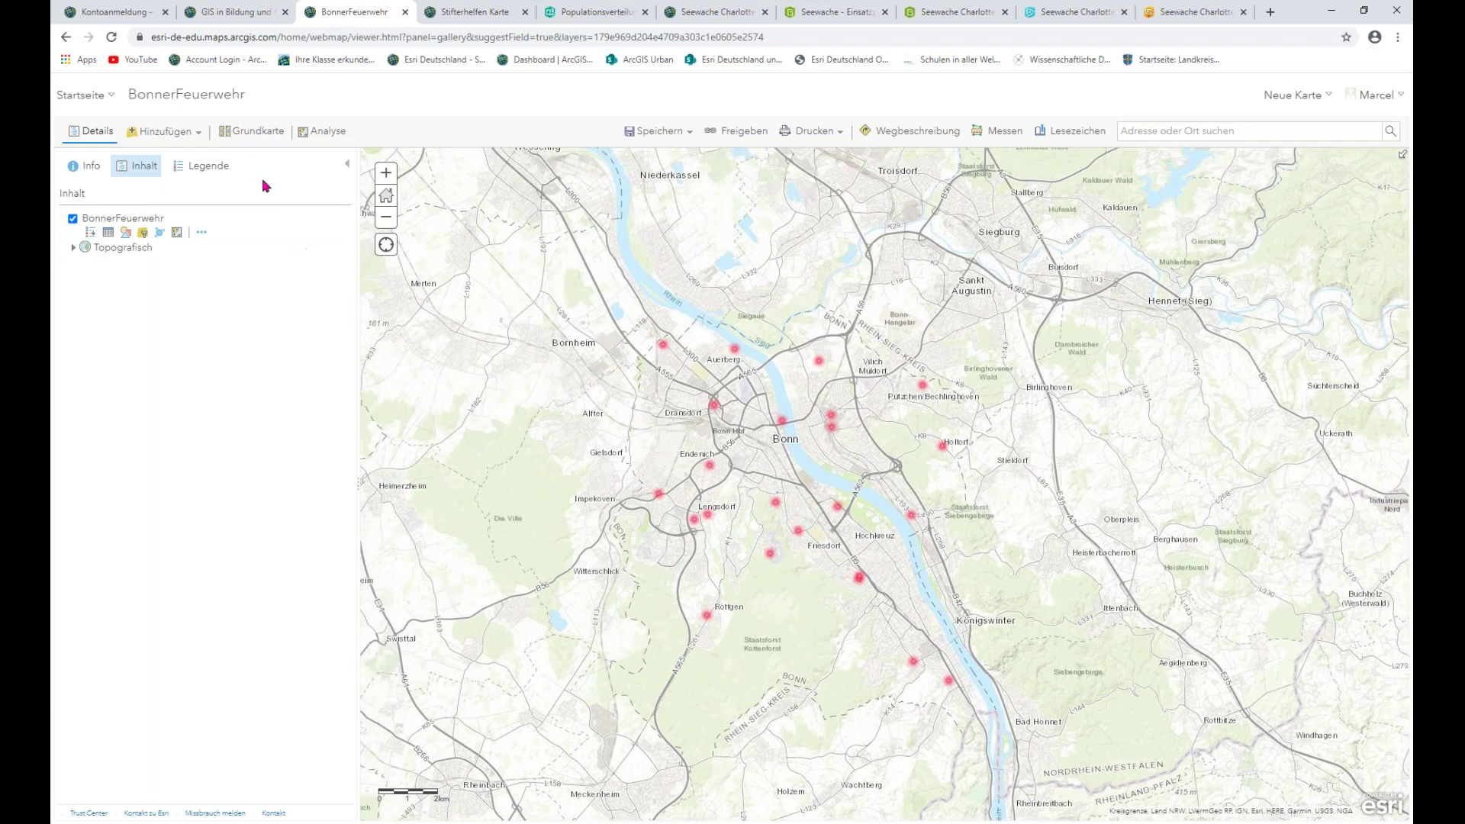
{"action": "left_click", "coordinate": [253, 133]}
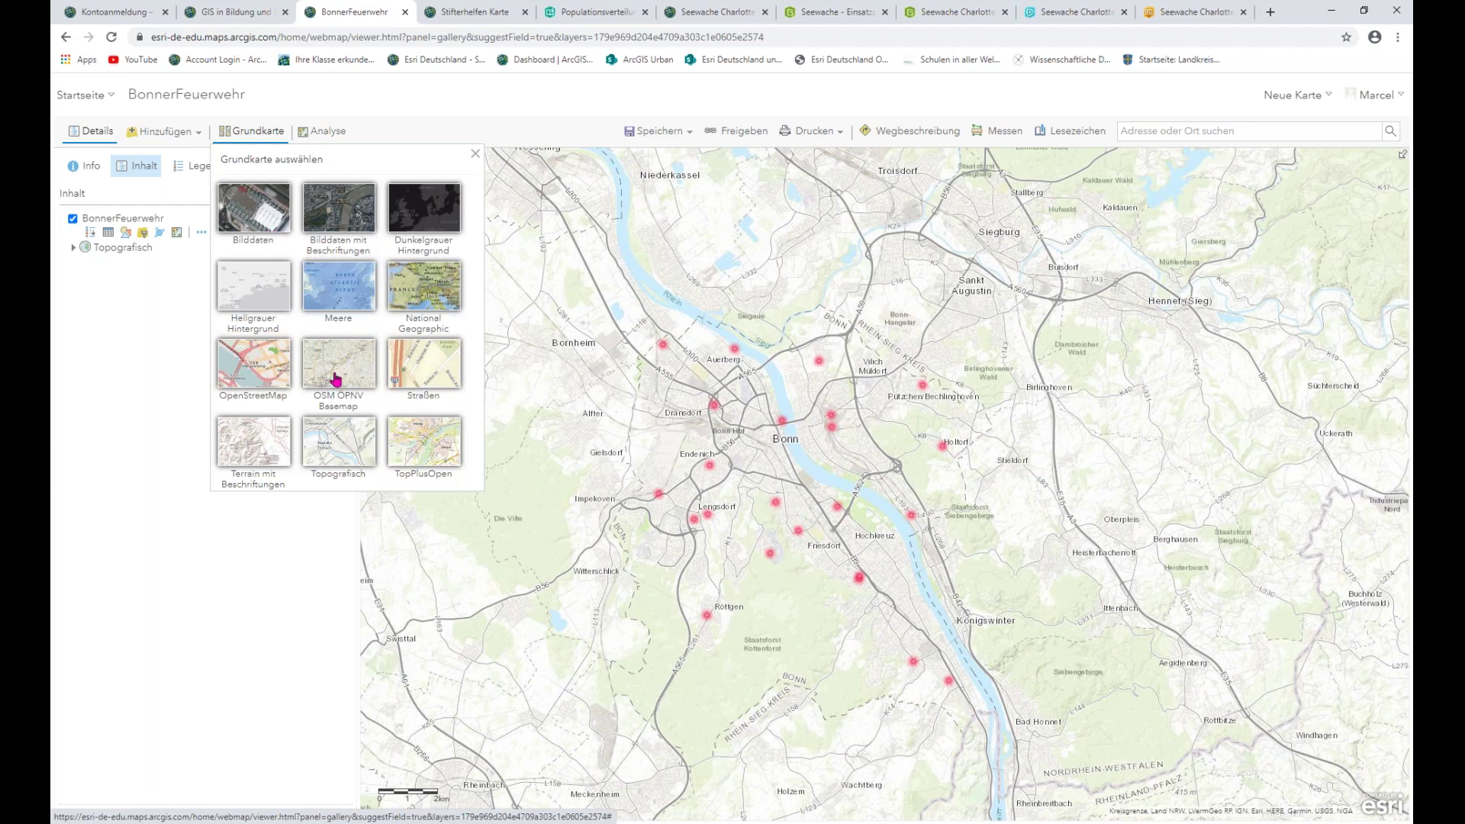
{"action": "left_click", "coordinate": [254, 286]}
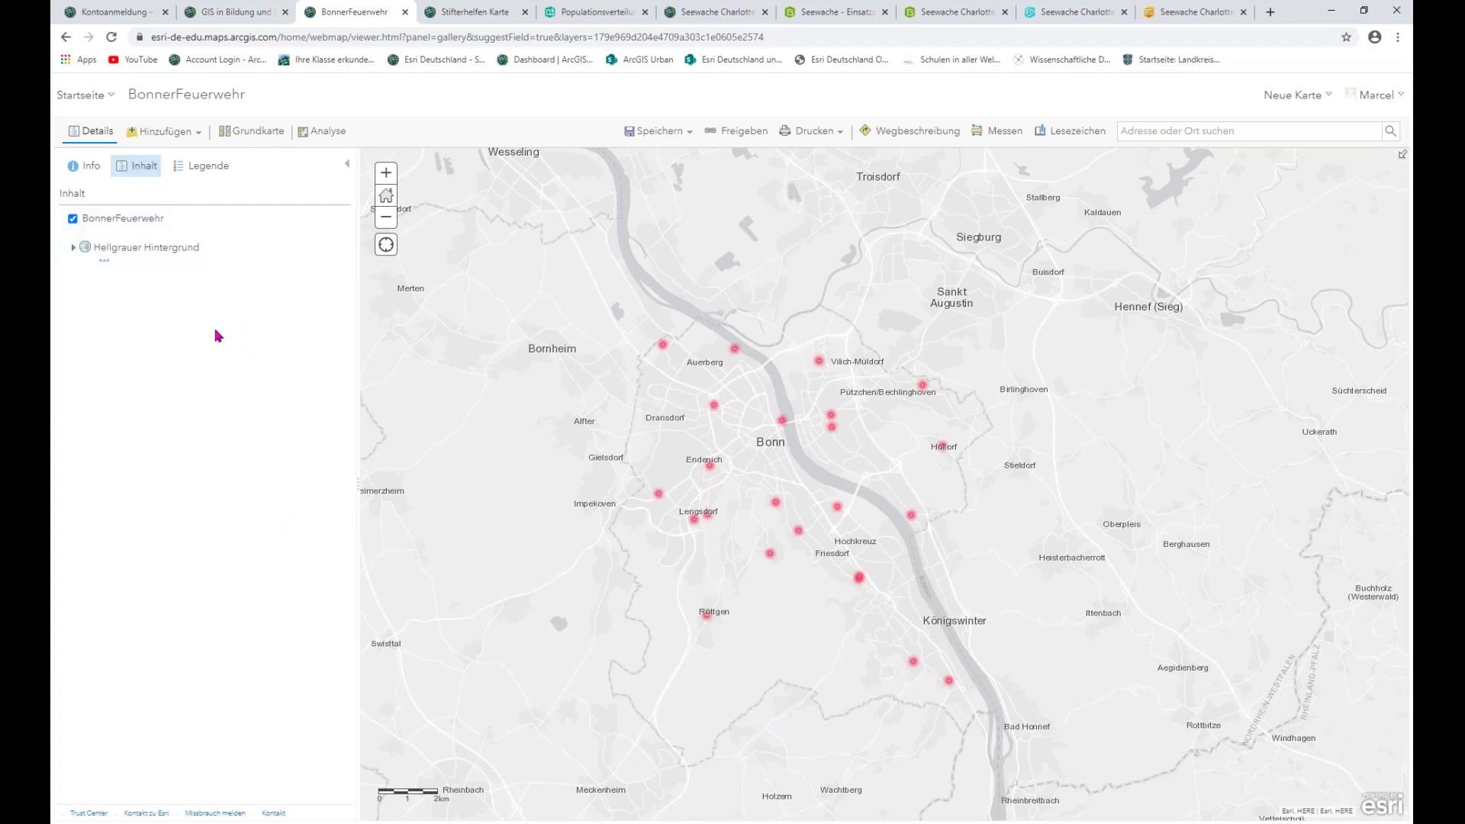
Show the BonnerFeuerwehr layer's legend in the contents and view its attribute table
{"action": "mouse_move", "coordinate": [247, 233]}
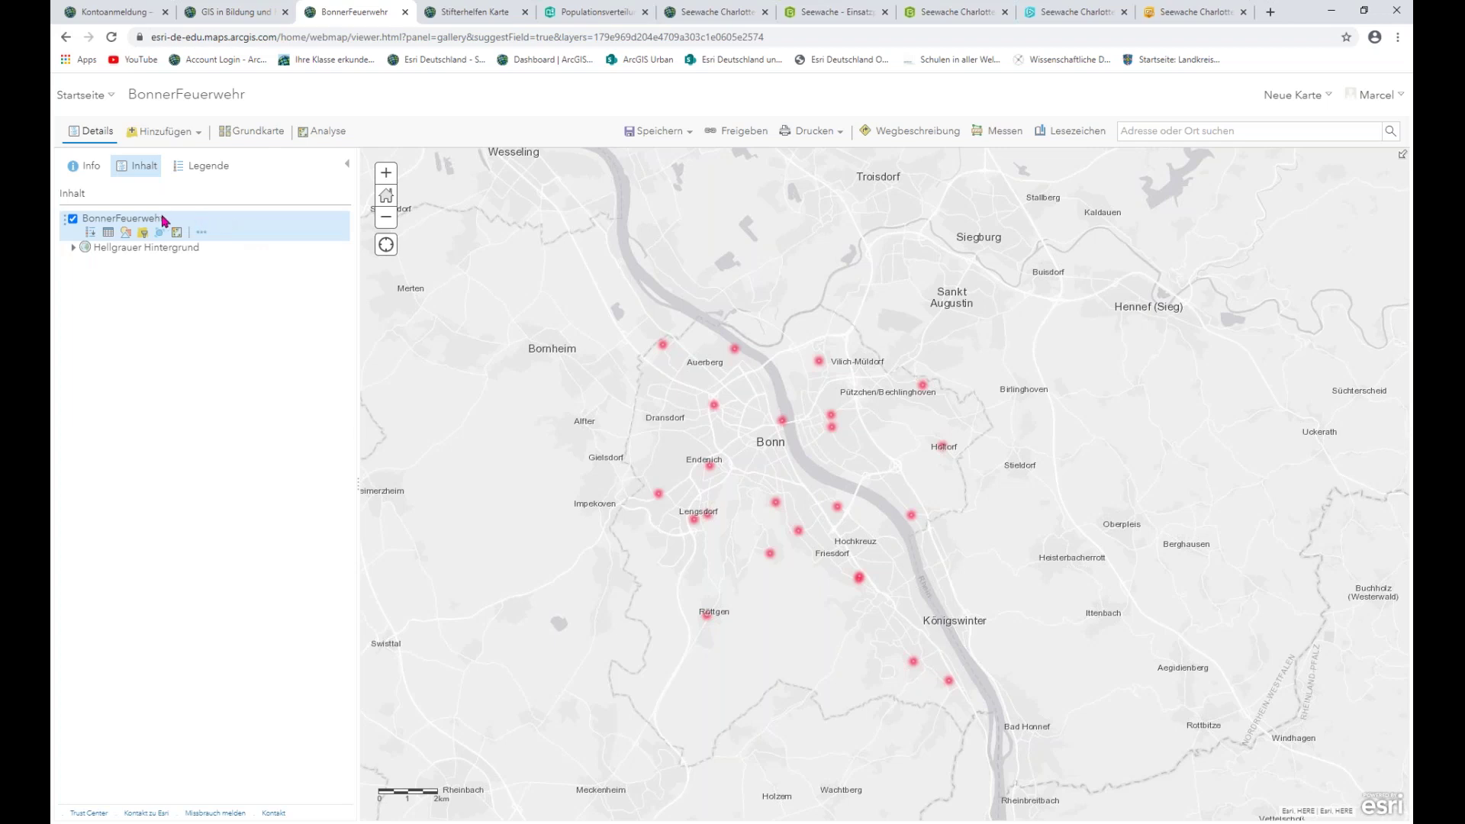
{"action": "left_click", "coordinate": [91, 233]}
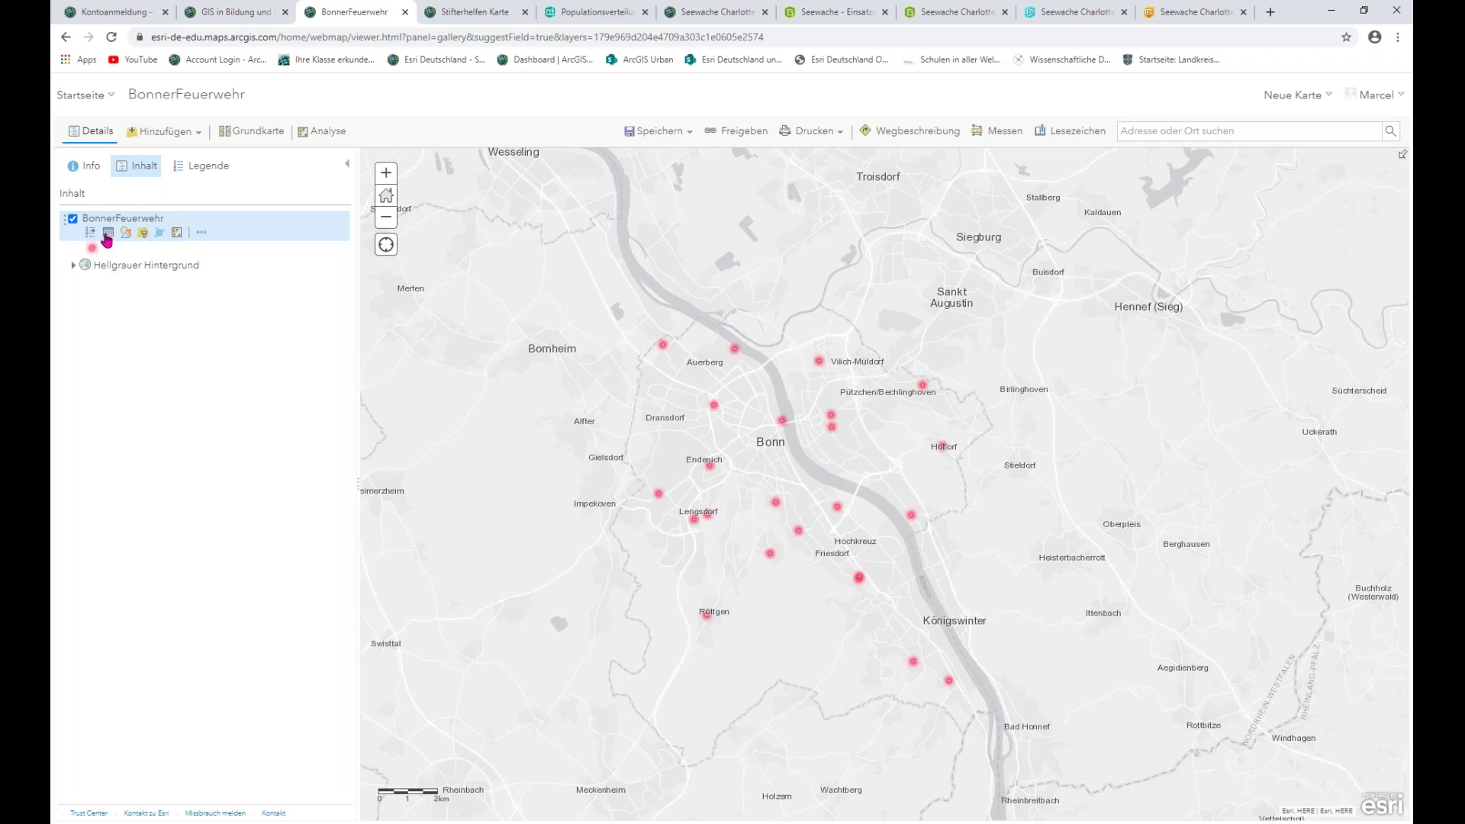
{"action": "left_click", "coordinate": [107, 233]}
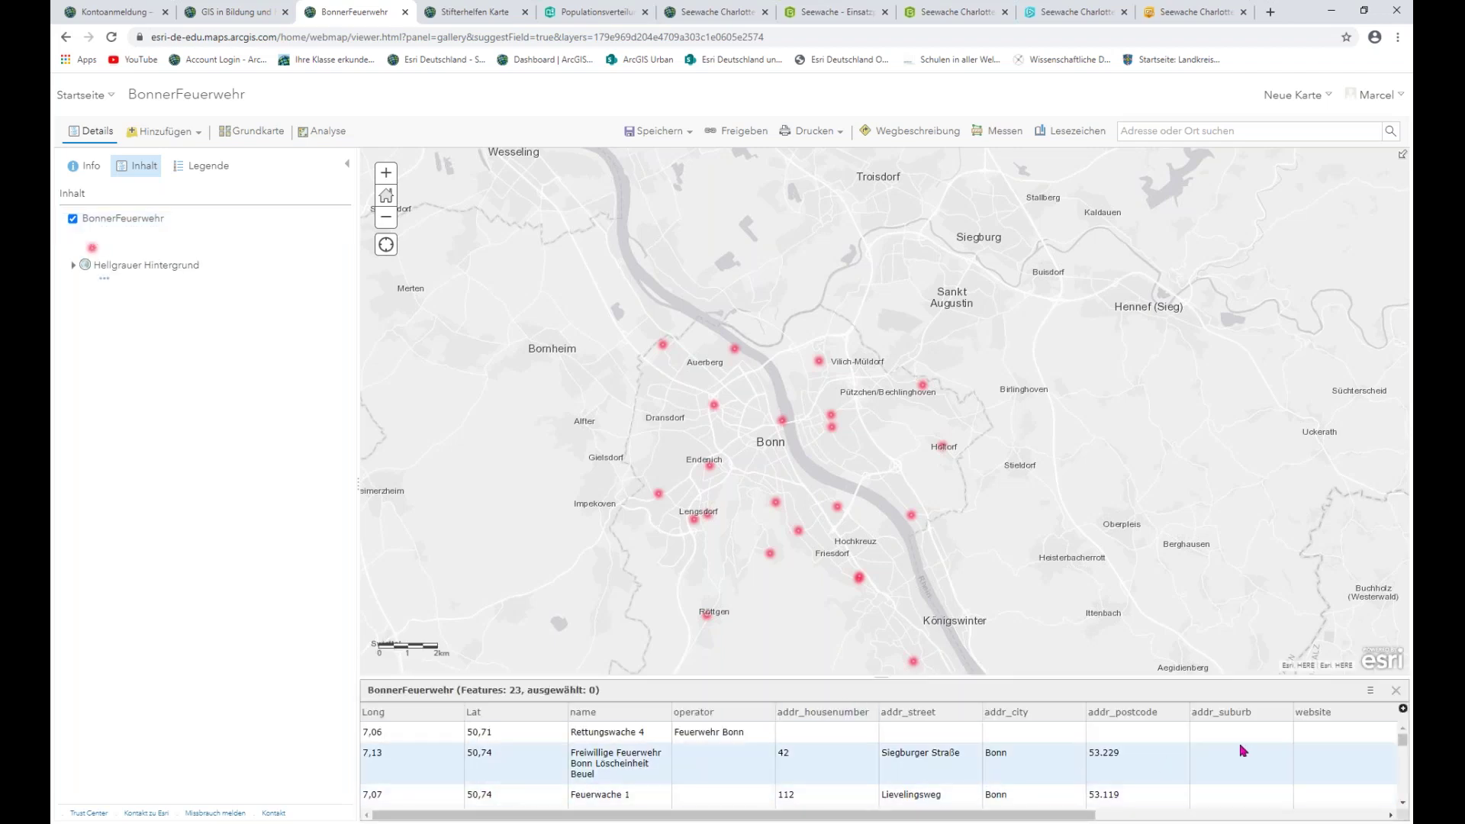
{"action": "left_click", "coordinate": [1396, 692]}
Browse the analysis tools for the BonnerFeuerwehr layer and open Fahrzeitgebiete erstellen from the proximity analysis group
{"action": "mouse_move", "coordinate": [131, 238]}
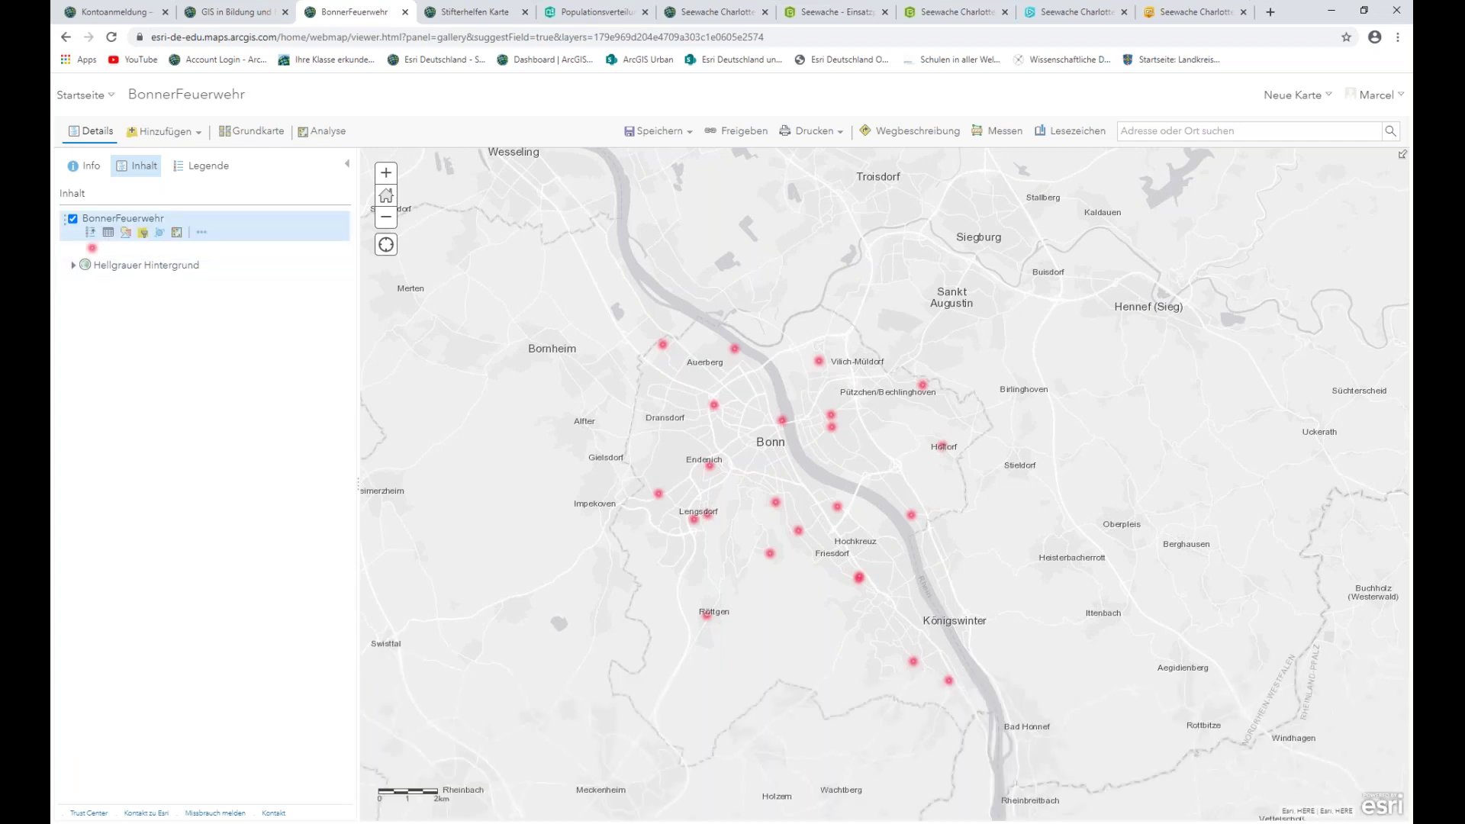
{"action": "left_click", "coordinate": [176, 237]}
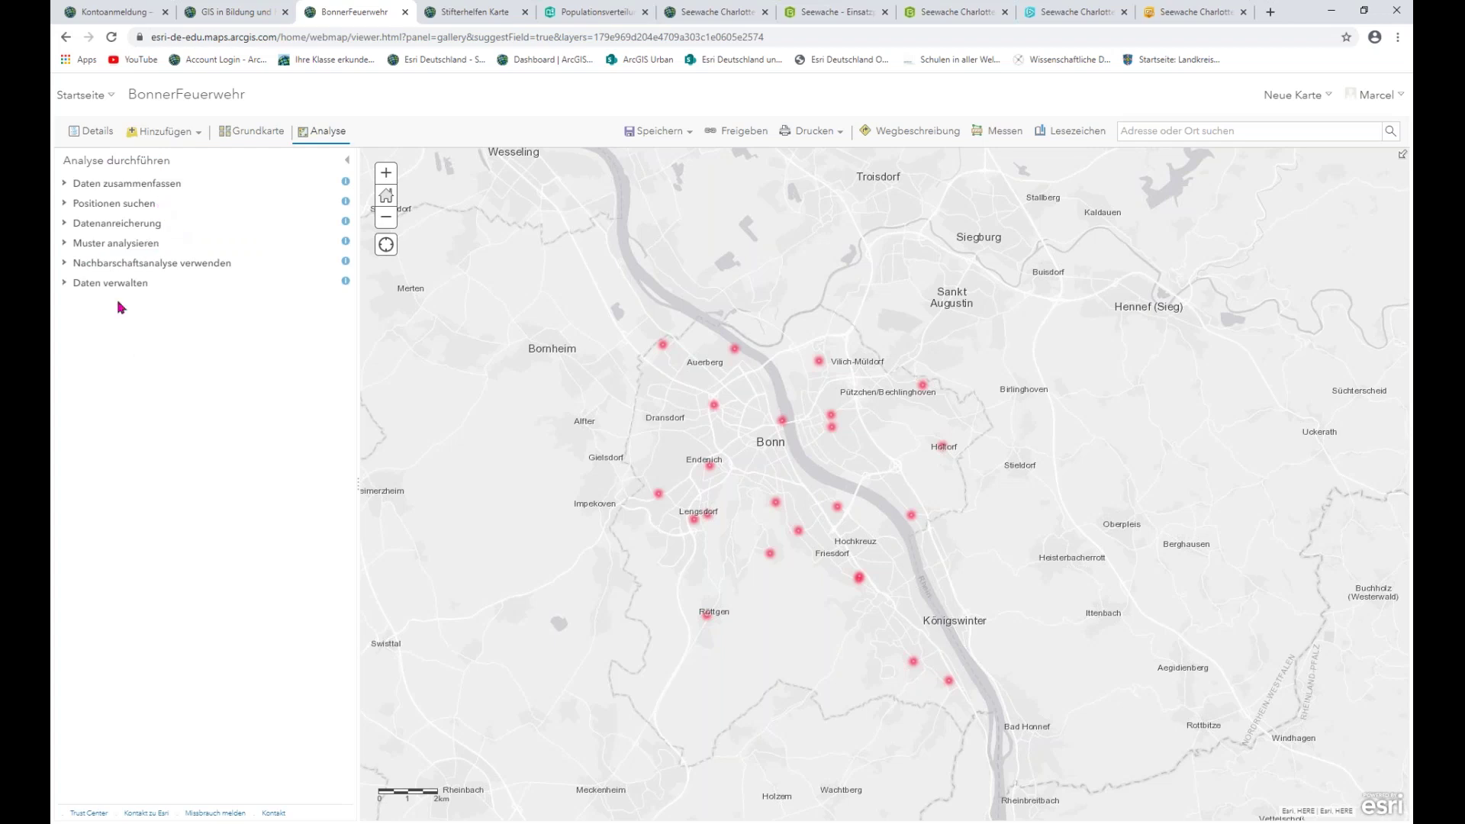
{"action": "left_click", "coordinate": [123, 187]}
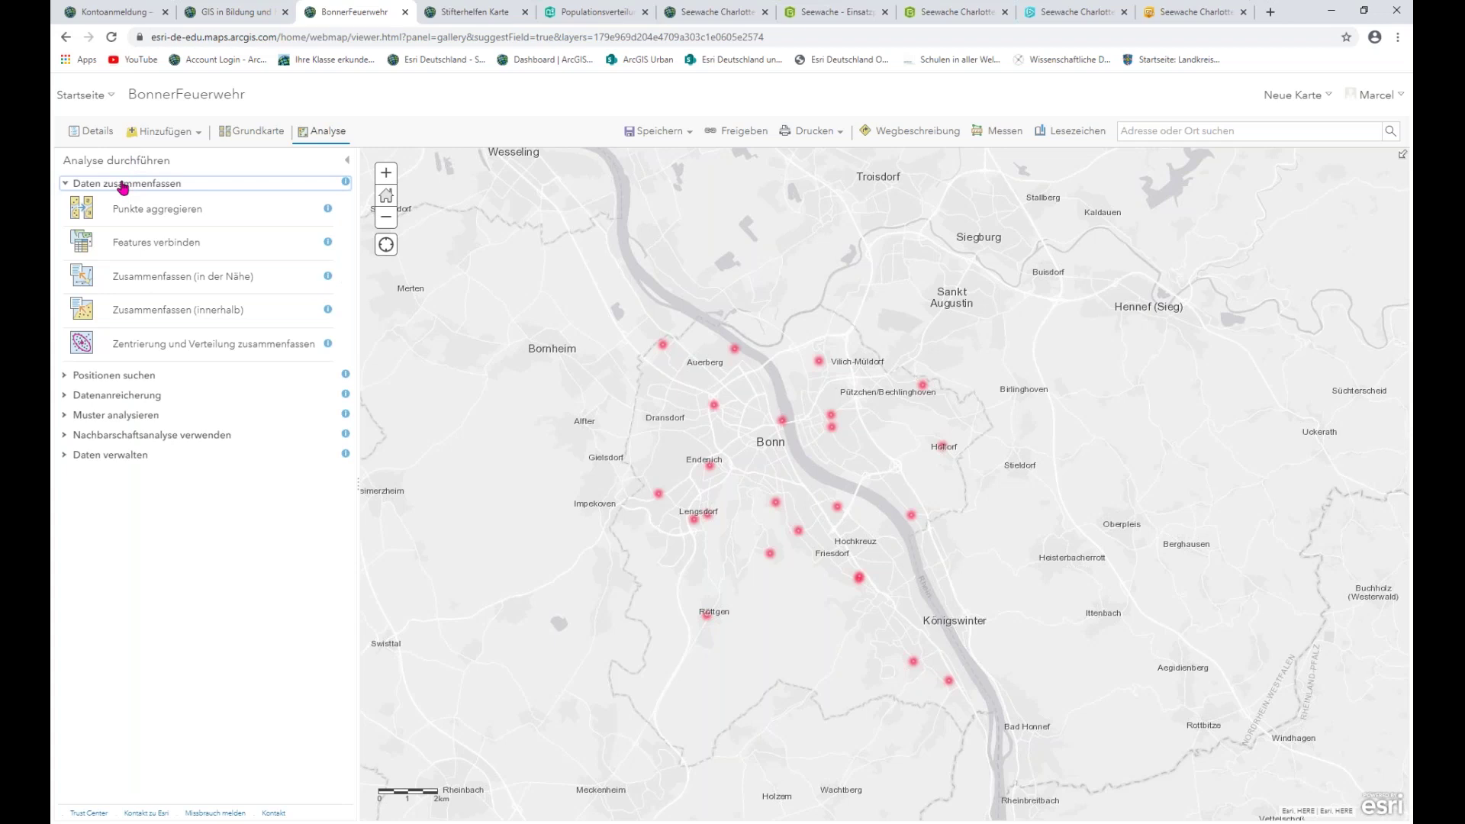
{"action": "left_click", "coordinate": [123, 186]}
{"action": "left_click", "coordinate": [120, 204]}
{"action": "left_click", "coordinate": [120, 204]}
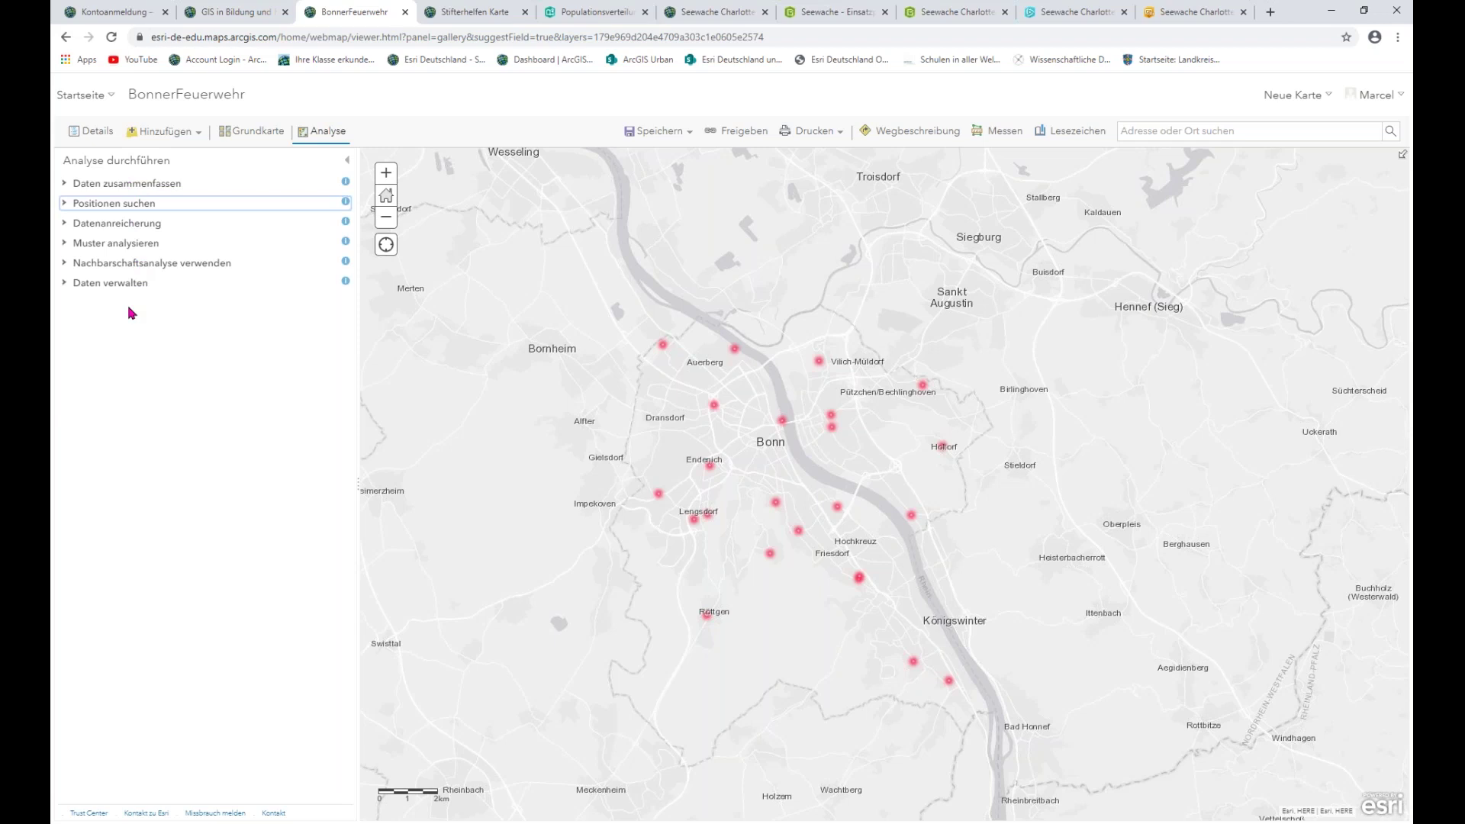
{"action": "left_click", "coordinate": [148, 267]}
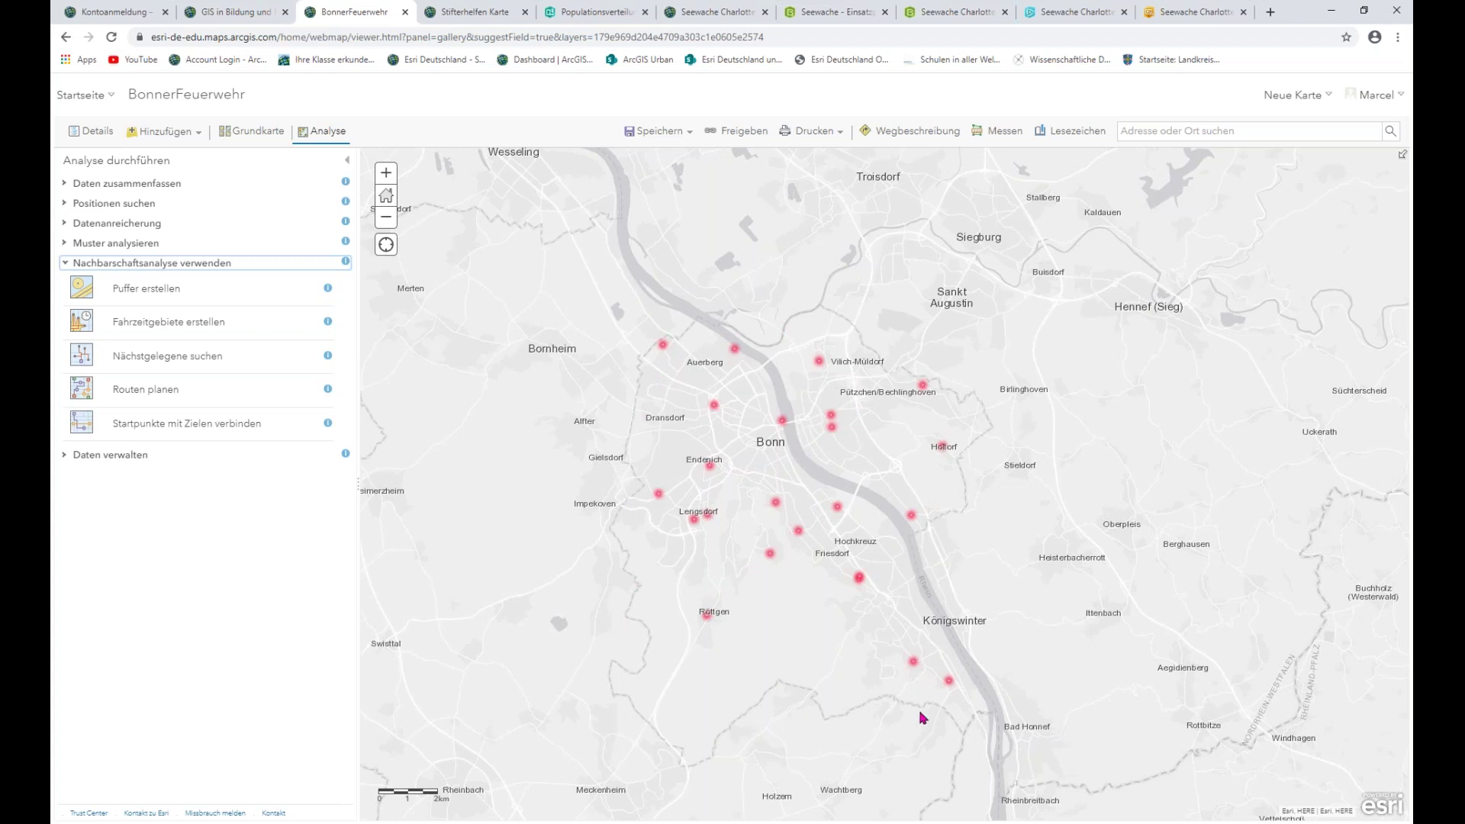
{"action": "left_click", "coordinate": [157, 327]}
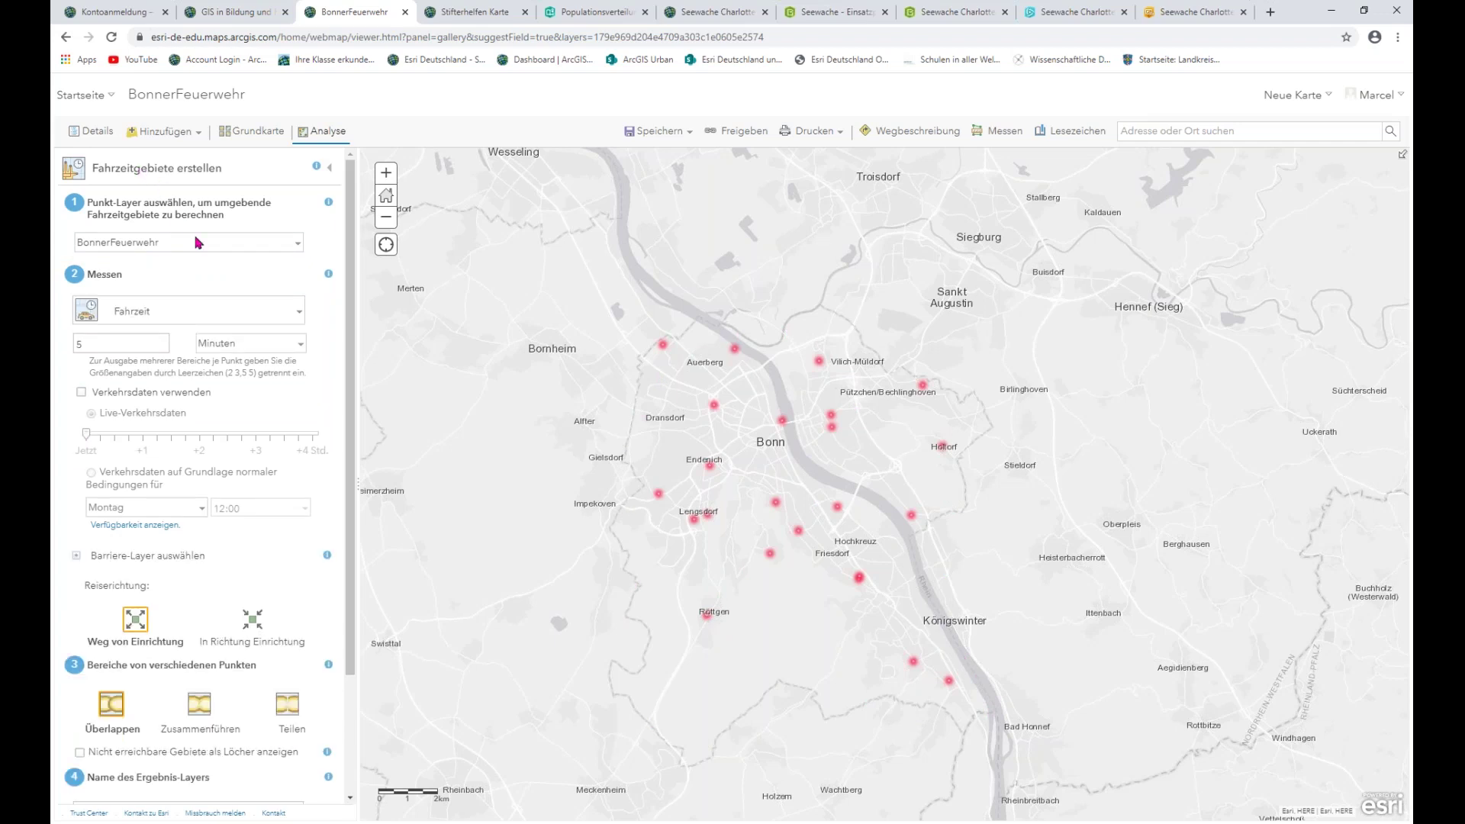
Measure the areas around the fire stations by Fahrzeit with a value of 8 Minuten
{"action": "left_click", "coordinate": [226, 311]}
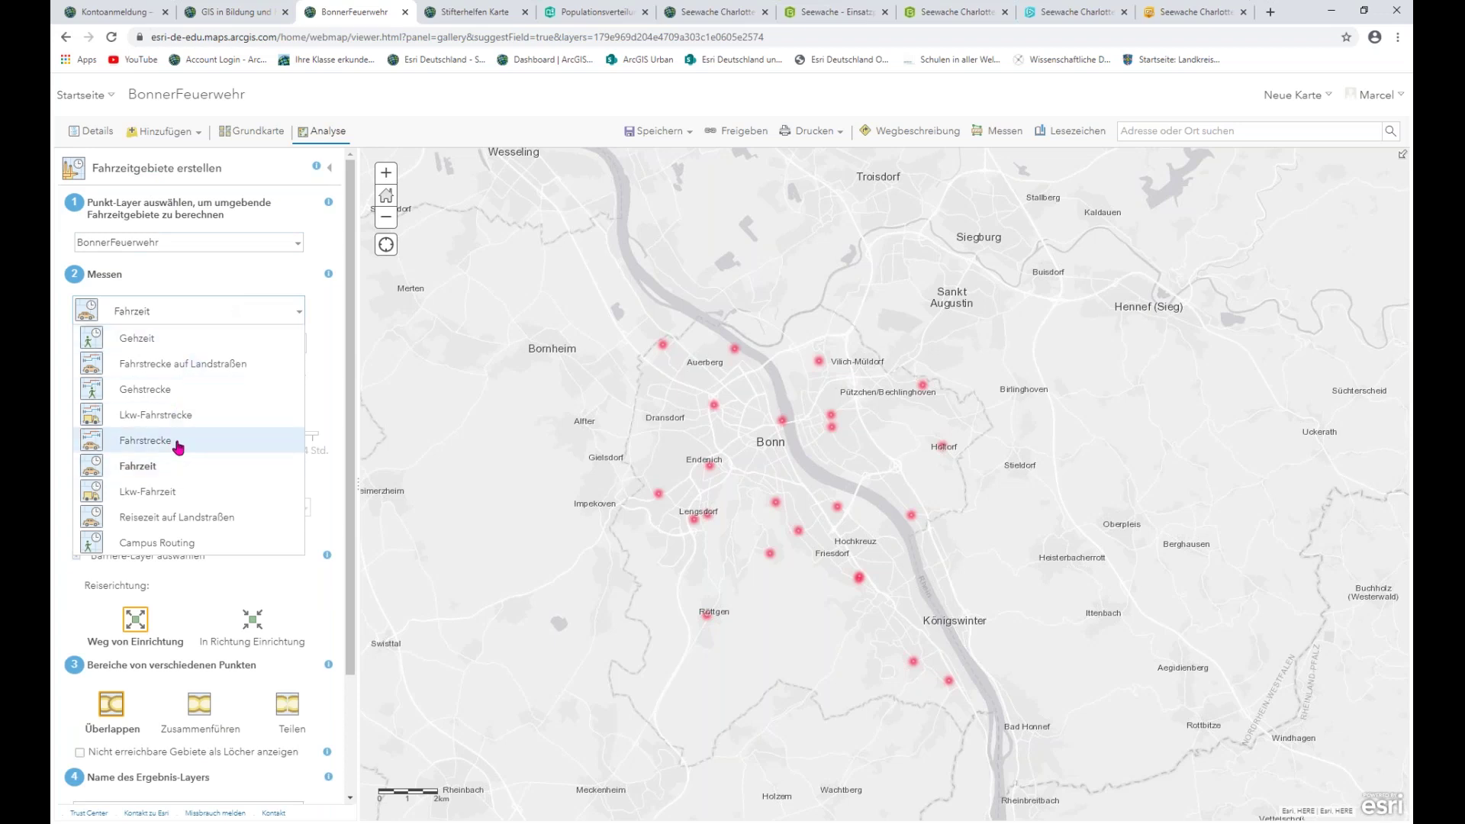
{"action": "left_click", "coordinate": [170, 467]}
{"action": "left_click_drag", "start_coordinate": [129, 345], "coordinate": [57, 355]}
{"action": "type", "text": "8"}
{"action": "left_click", "coordinate": [69, 374]}
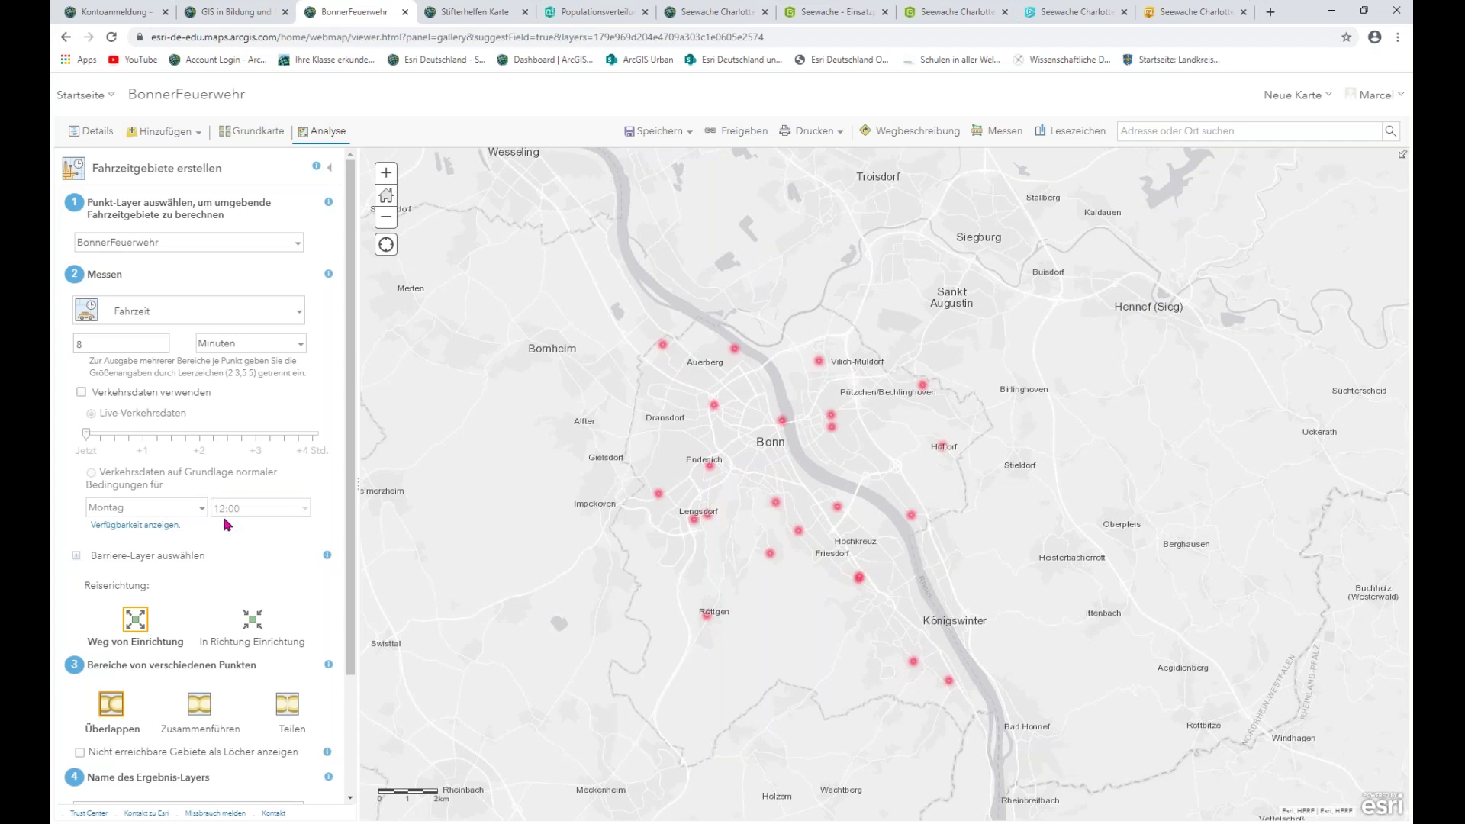
Name the result layer "Reisen aus BonnerFeuerwehr (8 Minuten)2" and turn off the use of the current map extent
{"action": "scroll", "coordinate": [223, 519], "scroll_direction": "down", "scroll_amount": 3}
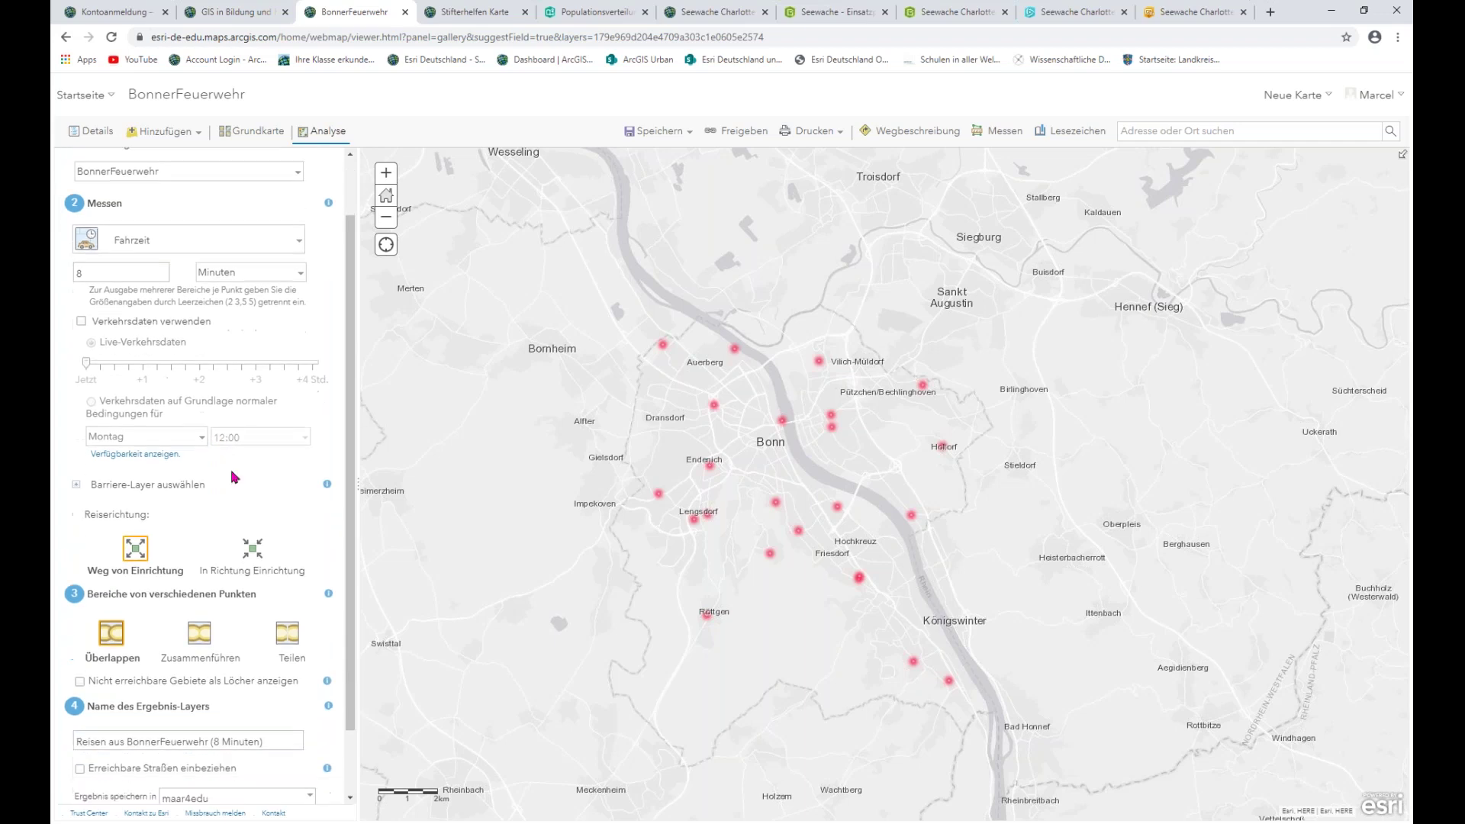
{"action": "scroll", "coordinate": [221, 416], "scroll_direction": "down", "scroll_amount": 1}
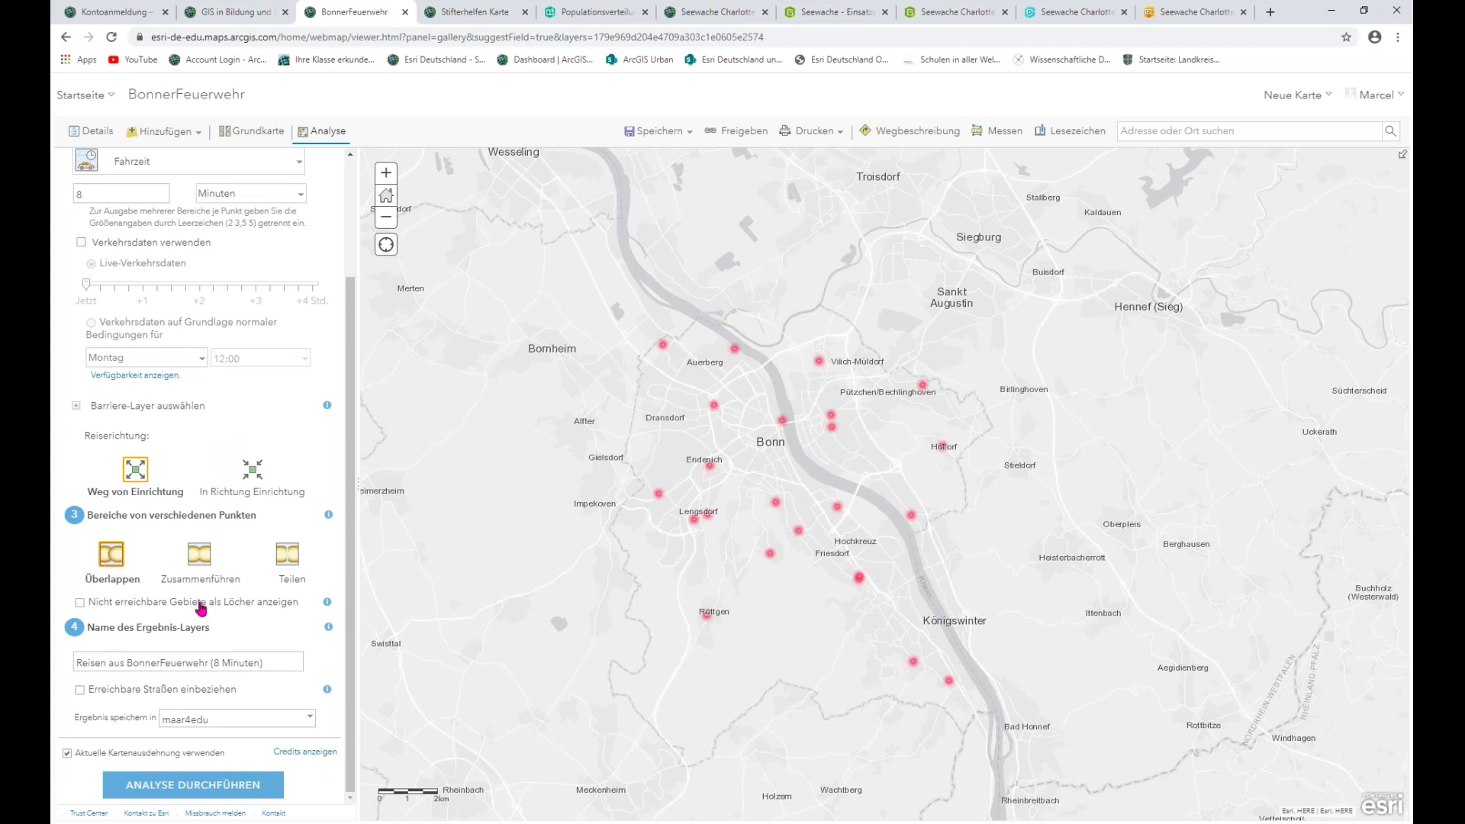
{"action": "left_click", "coordinate": [276, 659]}
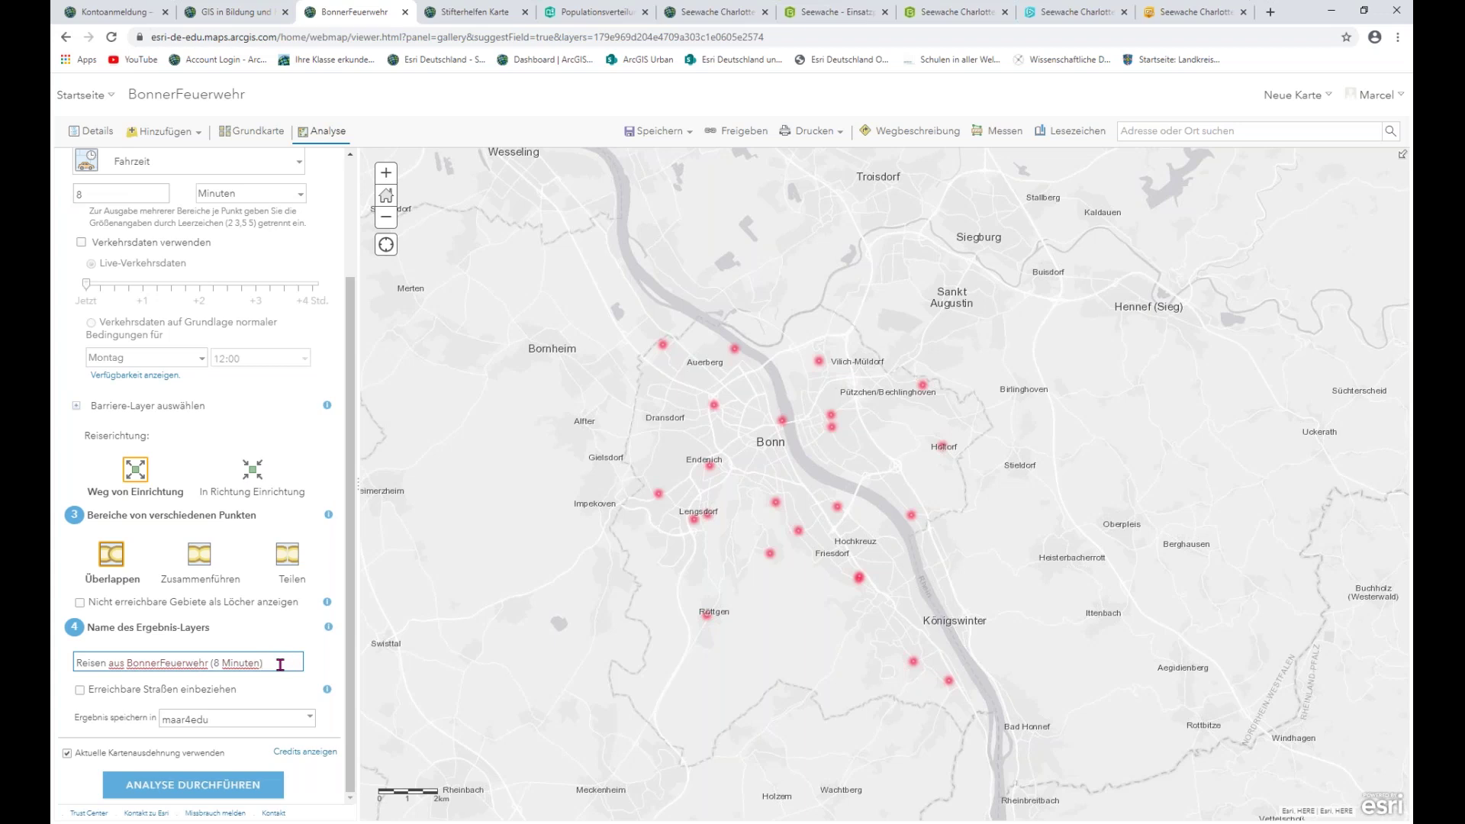
{"action": "type", "text": "2"}
{"action": "scroll", "coordinate": [949, 689], "scroll_direction": "up", "scroll_amount": 2}
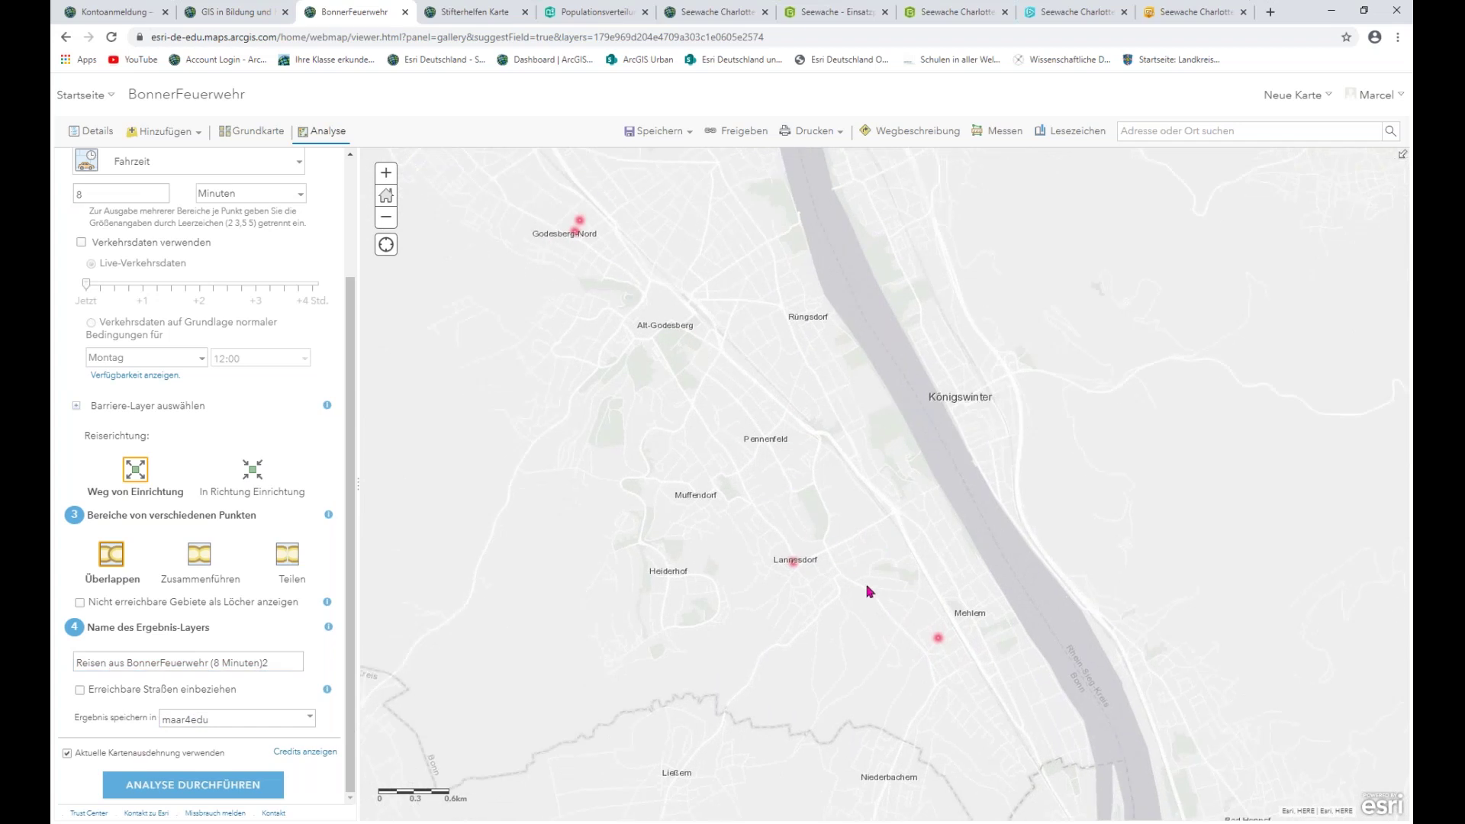
{"action": "scroll", "coordinate": [538, 341], "scroll_direction": "down", "scroll_amount": 1}
{"action": "scroll", "coordinate": [536, 341], "scroll_direction": "down", "scroll_amount": 2}
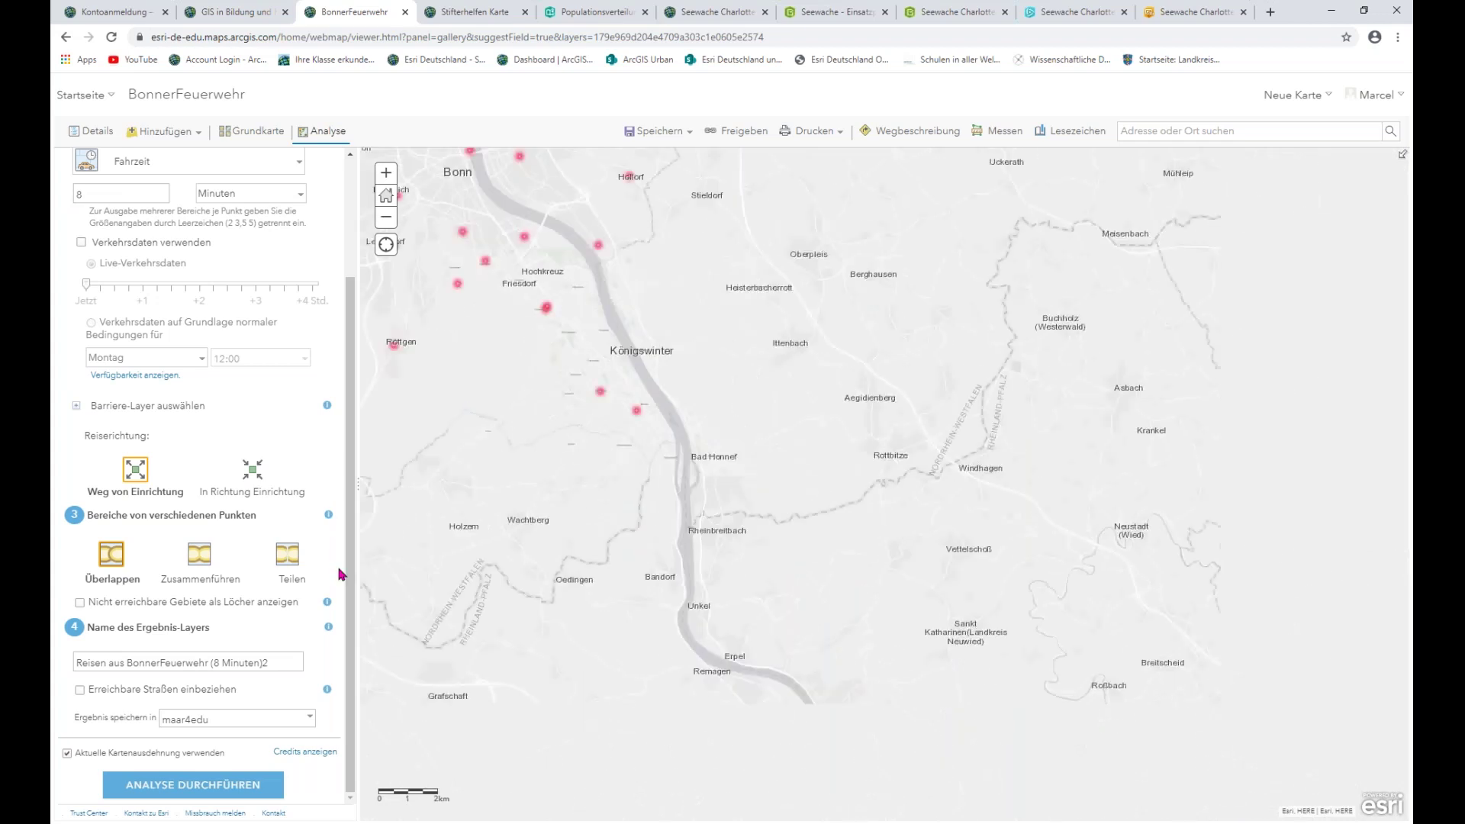
{"action": "left_click", "coordinate": [119, 754]}
{"action": "left_click_drag", "start_coordinate": [556, 361], "coordinate": [829, 503]}
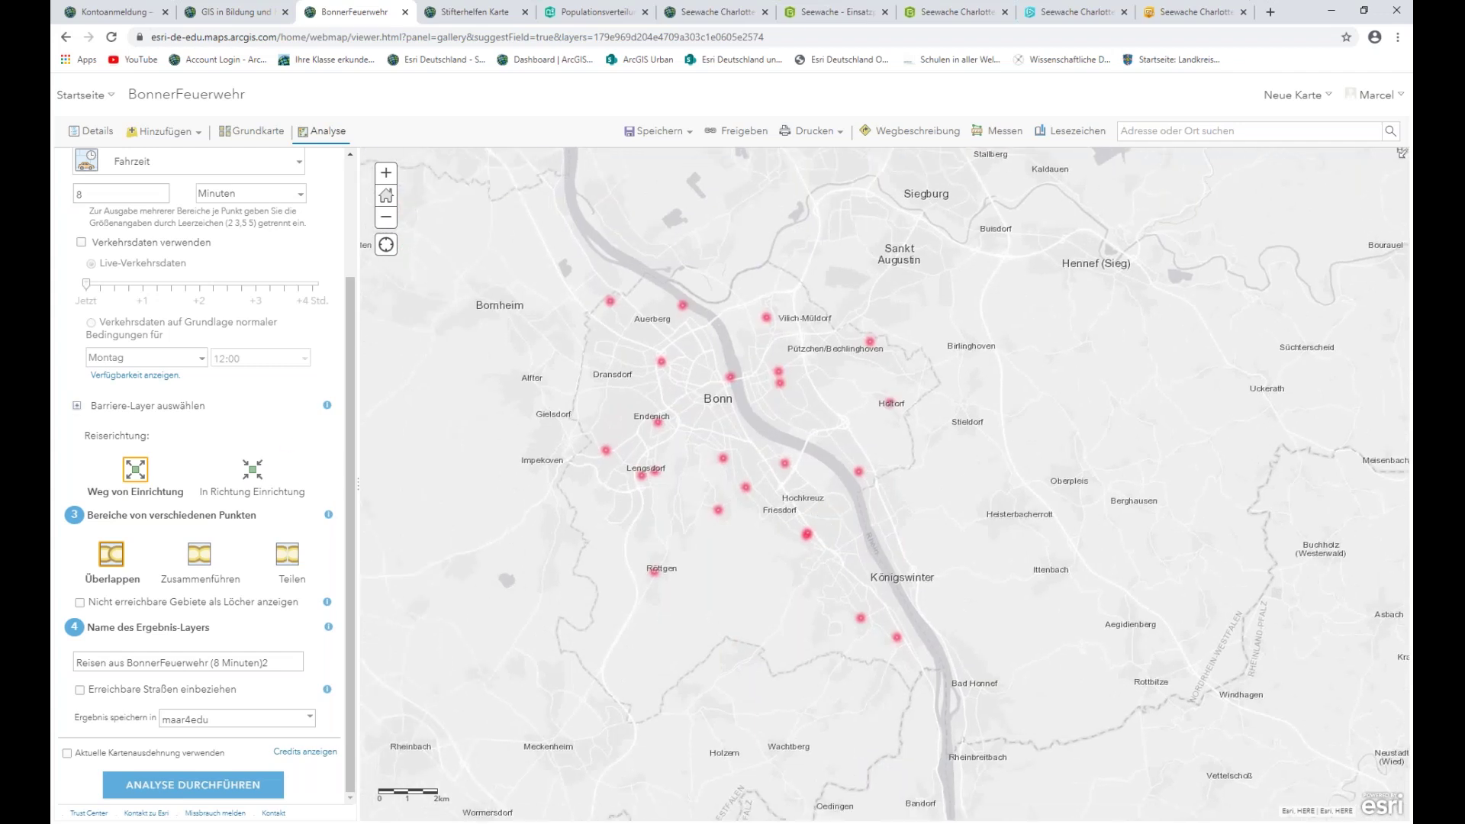
{"action": "scroll", "coordinate": [204, 397], "scroll_direction": "up", "scroll_amount": 2}
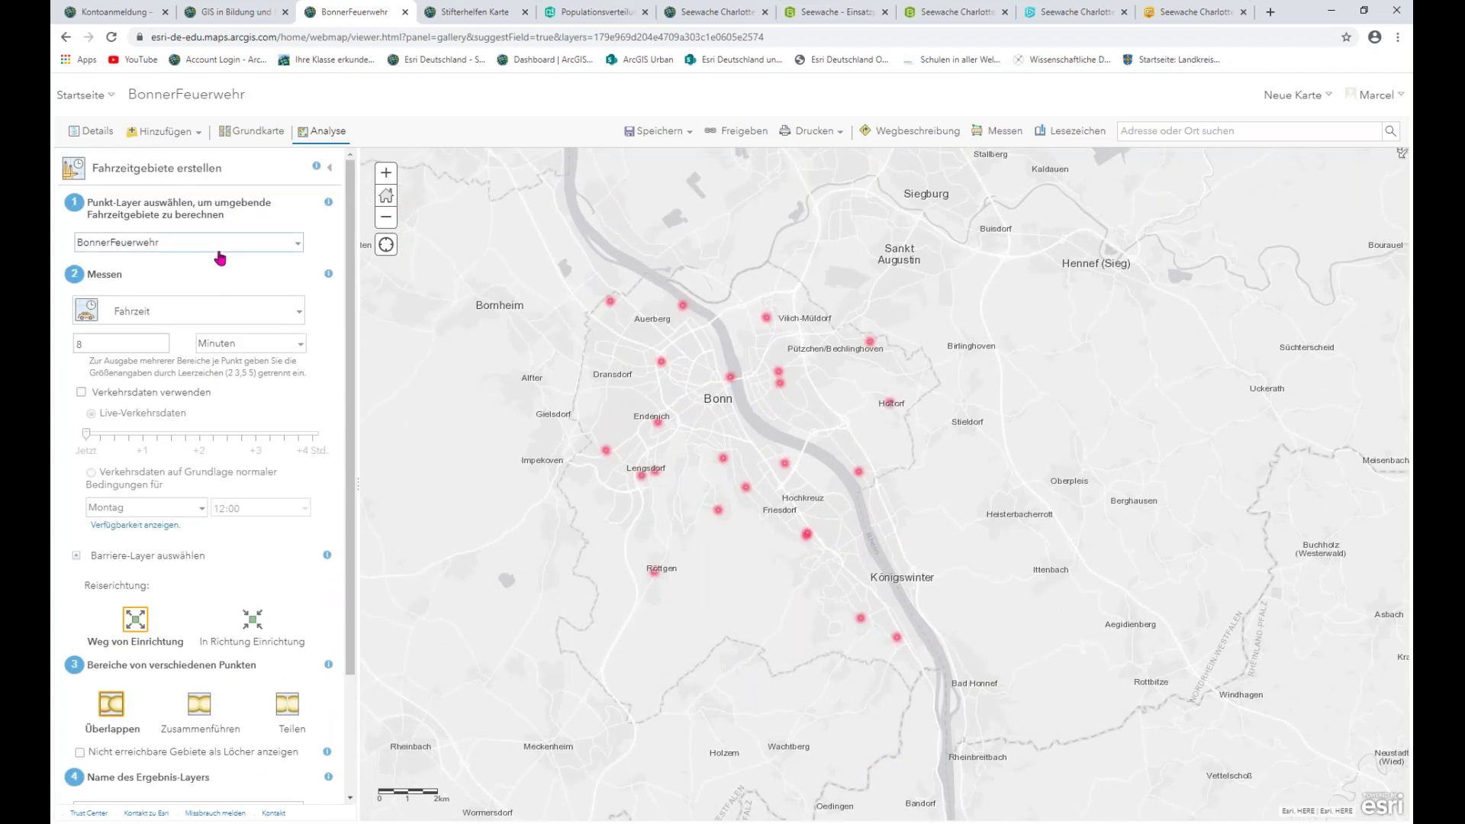
{"action": "scroll", "coordinate": [285, 641], "scroll_direction": "down", "scroll_amount": 2}
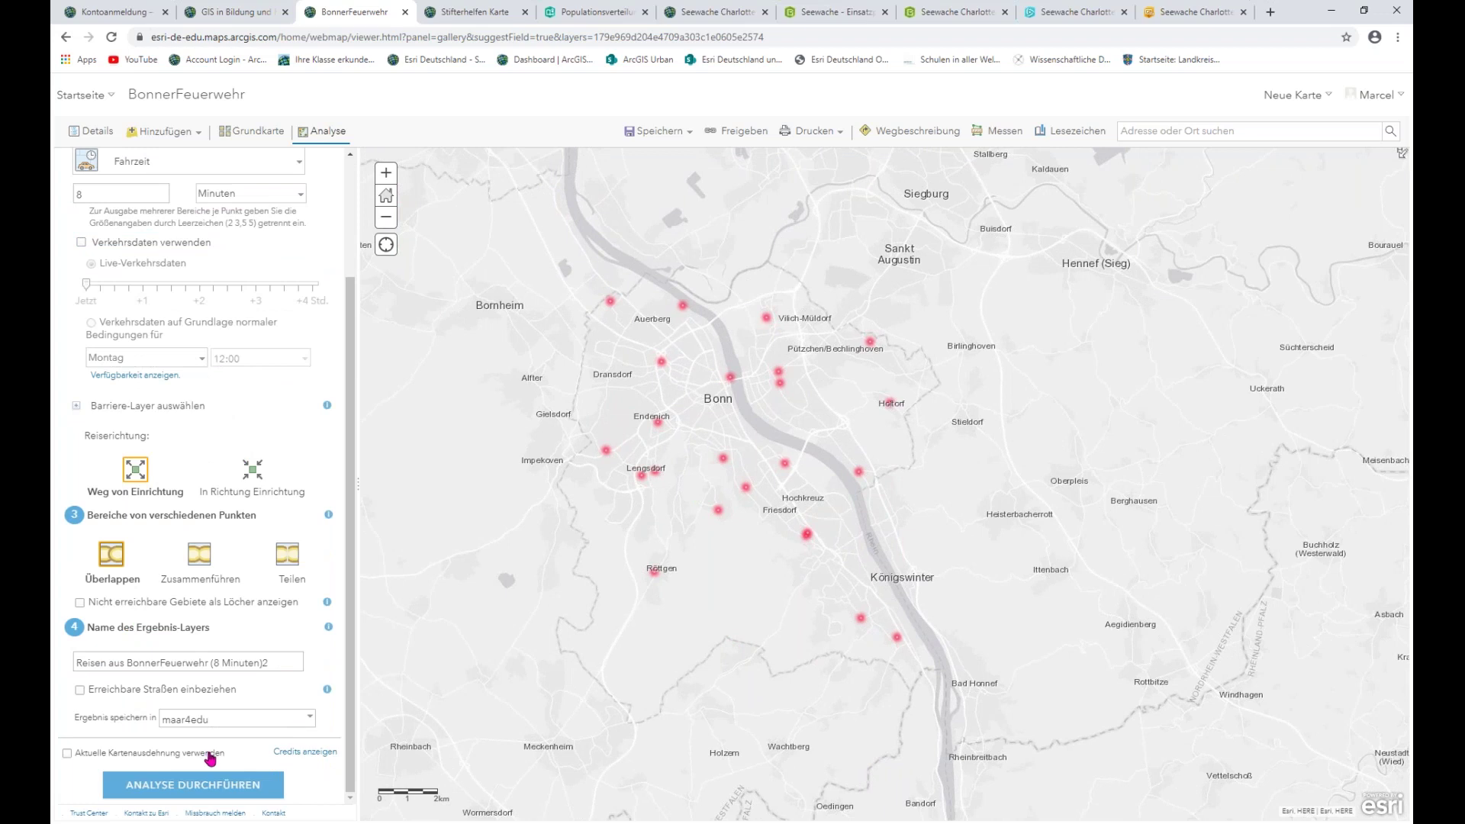
Check the credits required for the drive-time analysis and run it
{"action": "left_click", "coordinate": [293, 753]}
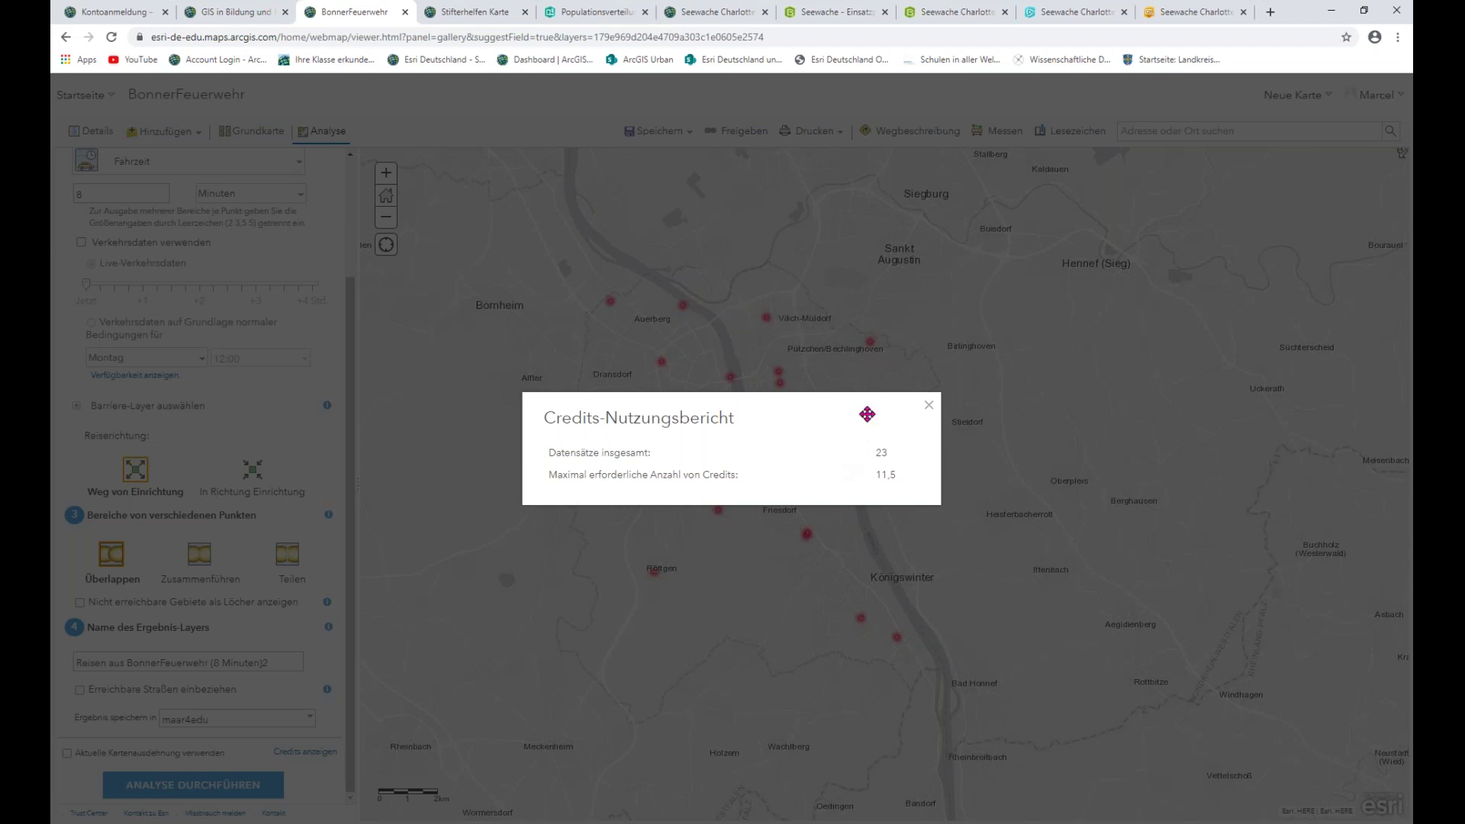
{"action": "left_click", "coordinate": [927, 410]}
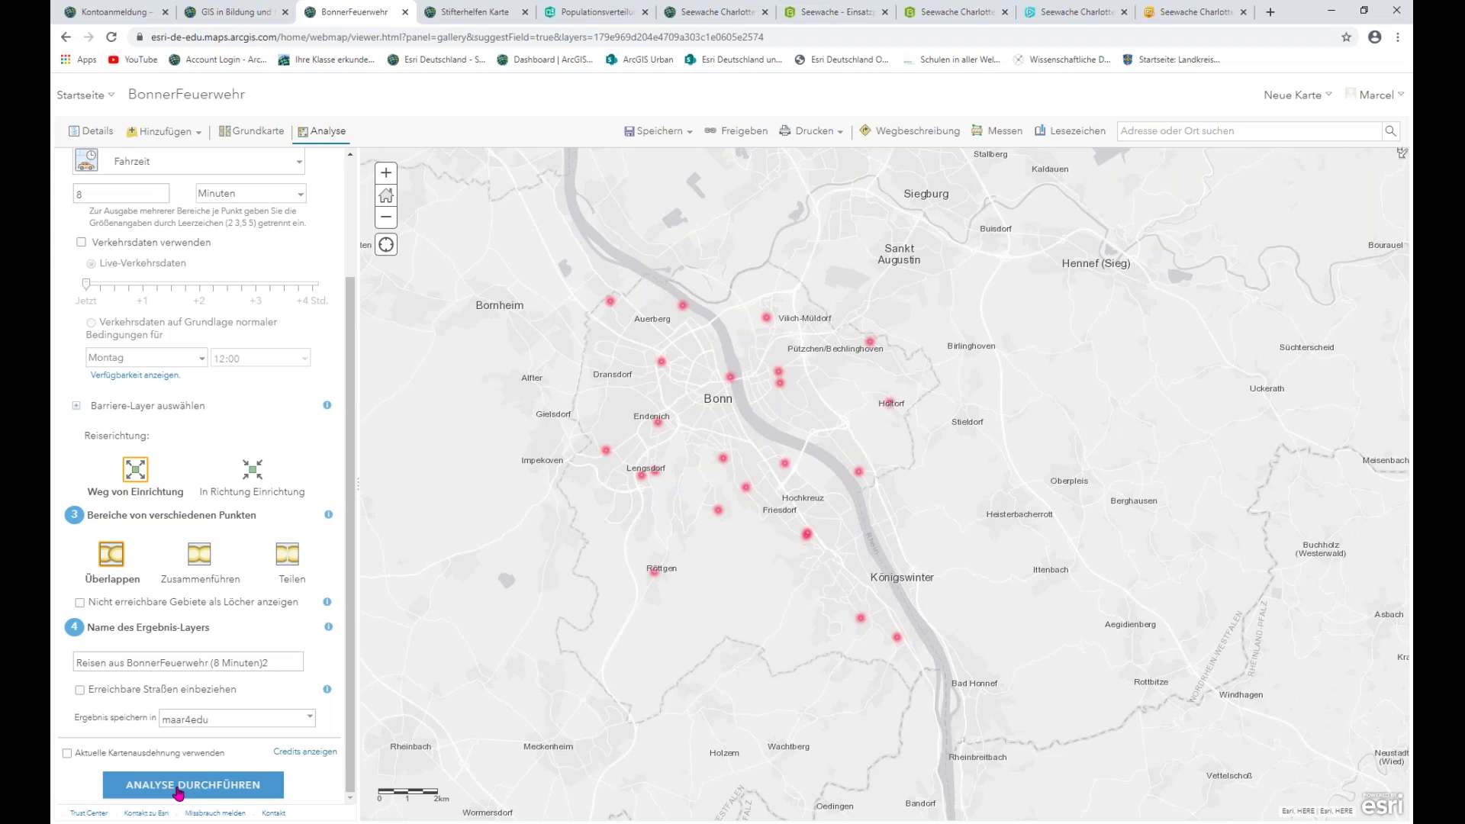
{"action": "left_click", "coordinate": [177, 793]}
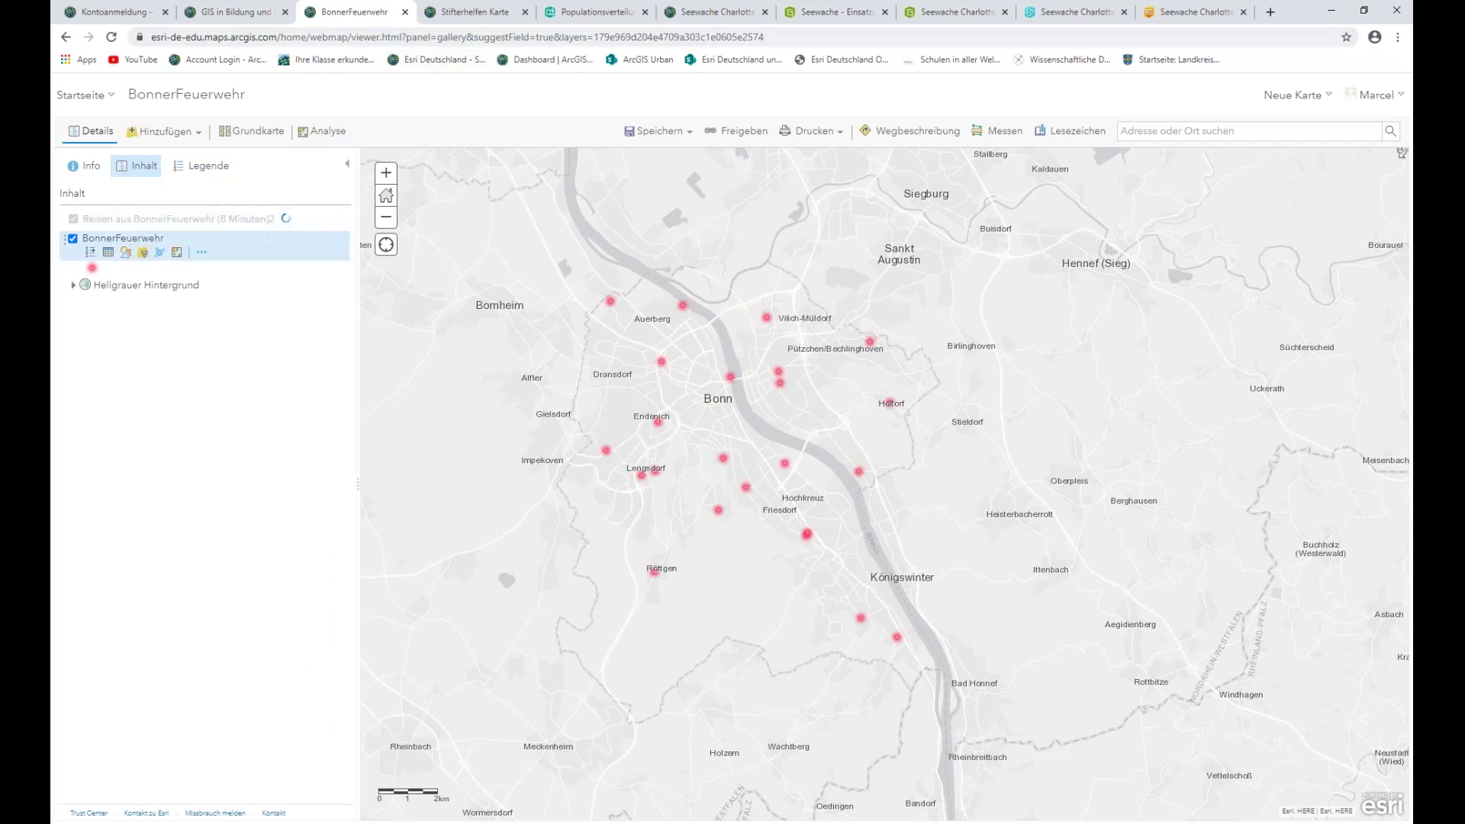
Switch to the prepared Stifterhelfen Karte and examine the 8-minute drive-time areas around Bonn's fire stations
{"action": "key", "text": "ctrl+Tab"}
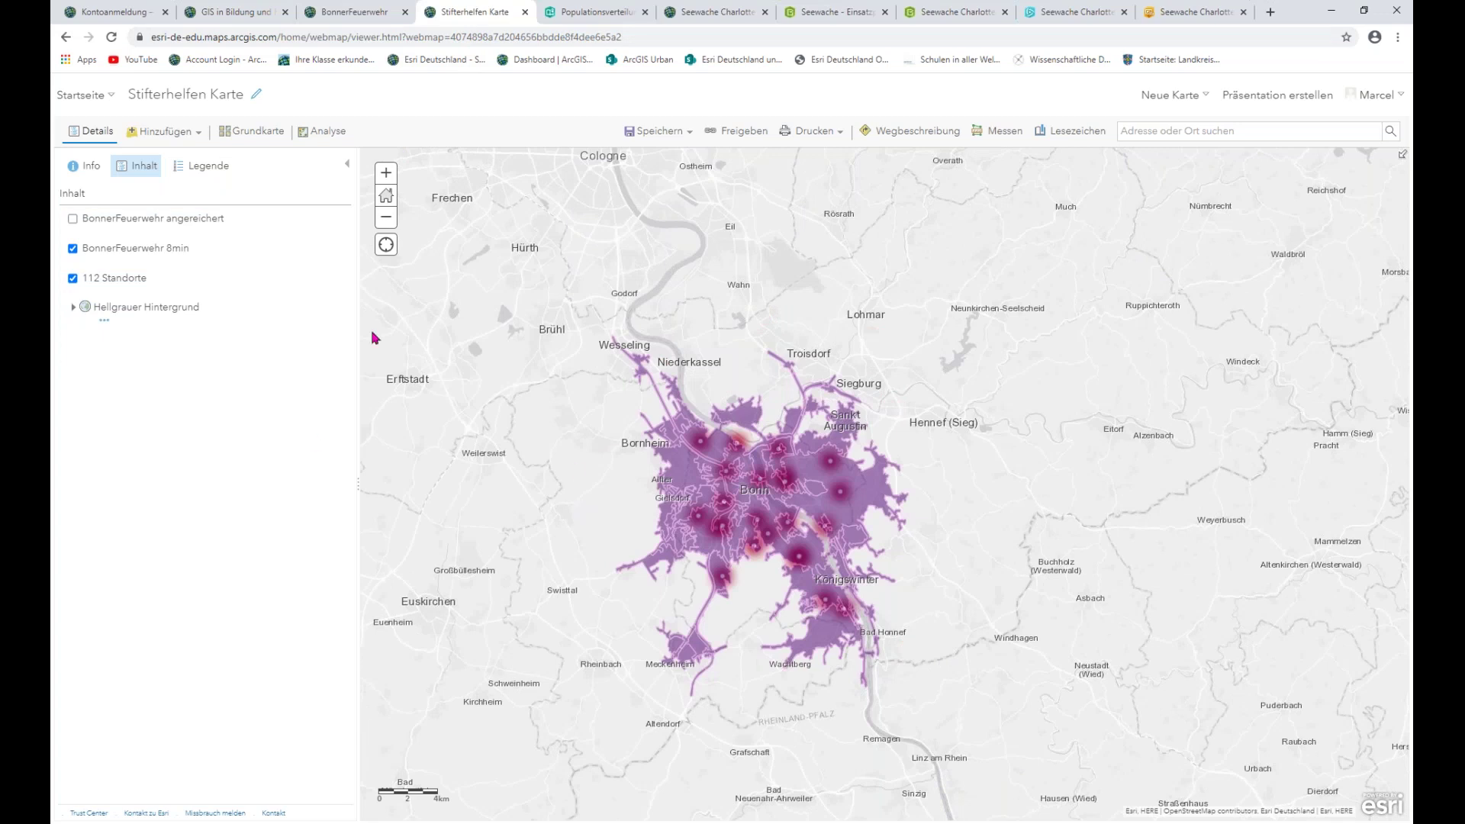
{"action": "mouse_move", "coordinate": [195, 256]}
{"action": "mouse_move", "coordinate": [110, 257]}
{"action": "scroll", "coordinate": [796, 436], "scroll_direction": "up", "scroll_amount": 1}
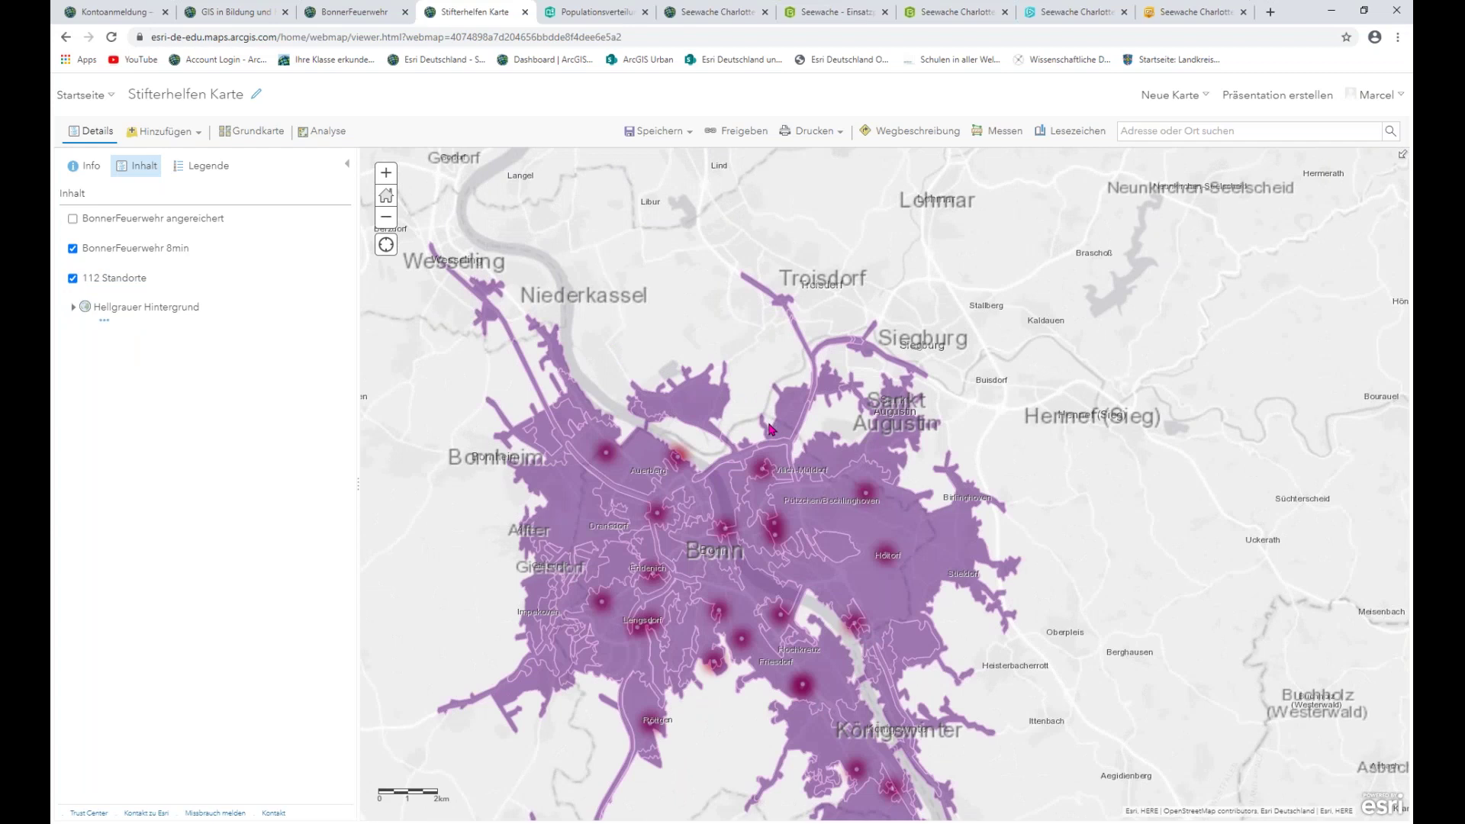
{"action": "left_click_drag", "start_coordinate": [727, 721], "coordinate": [740, 558]}
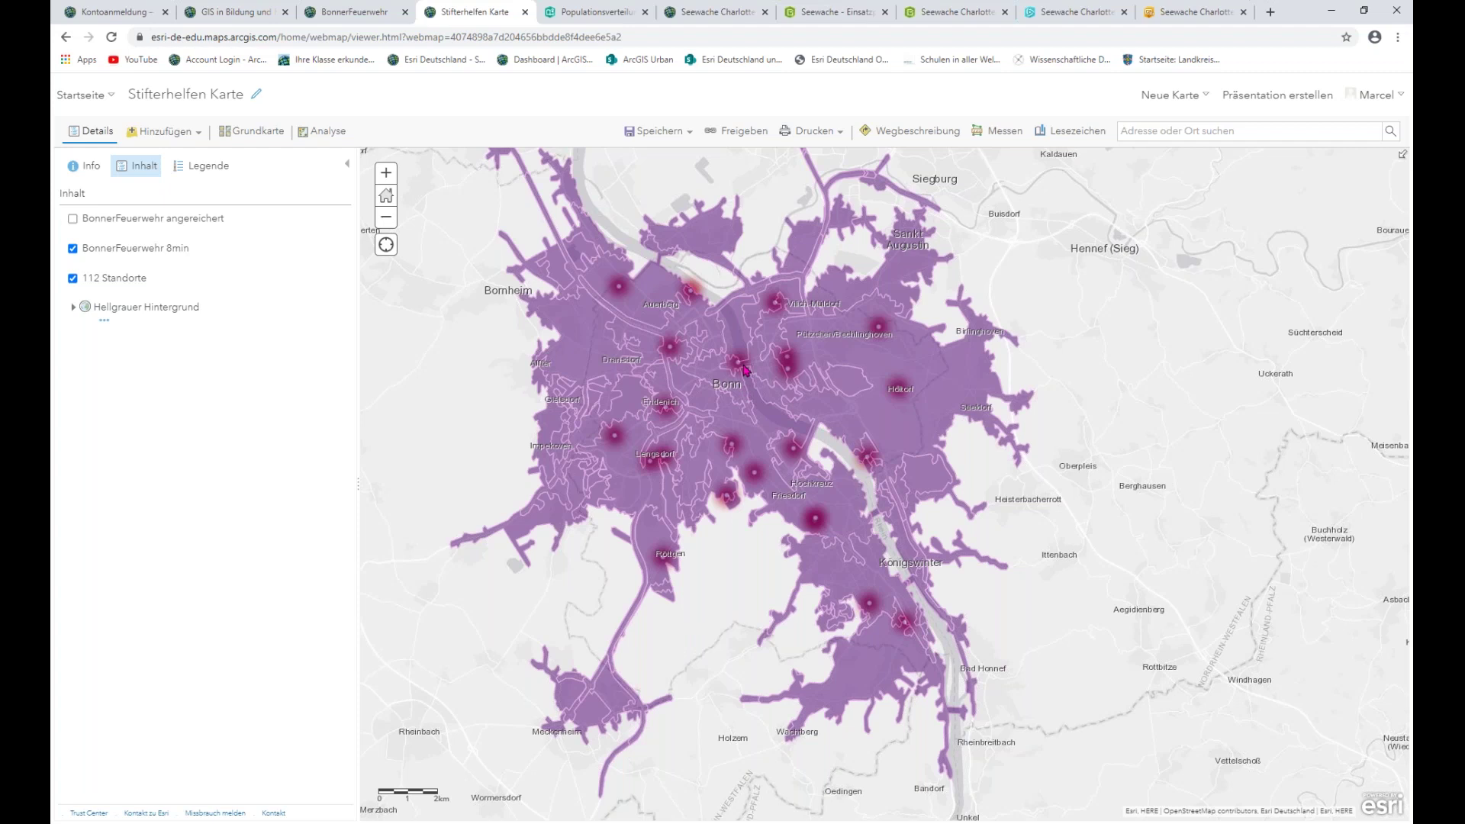
{"action": "scroll", "coordinate": [745, 379], "scroll_direction": "down", "scroll_amount": 1}
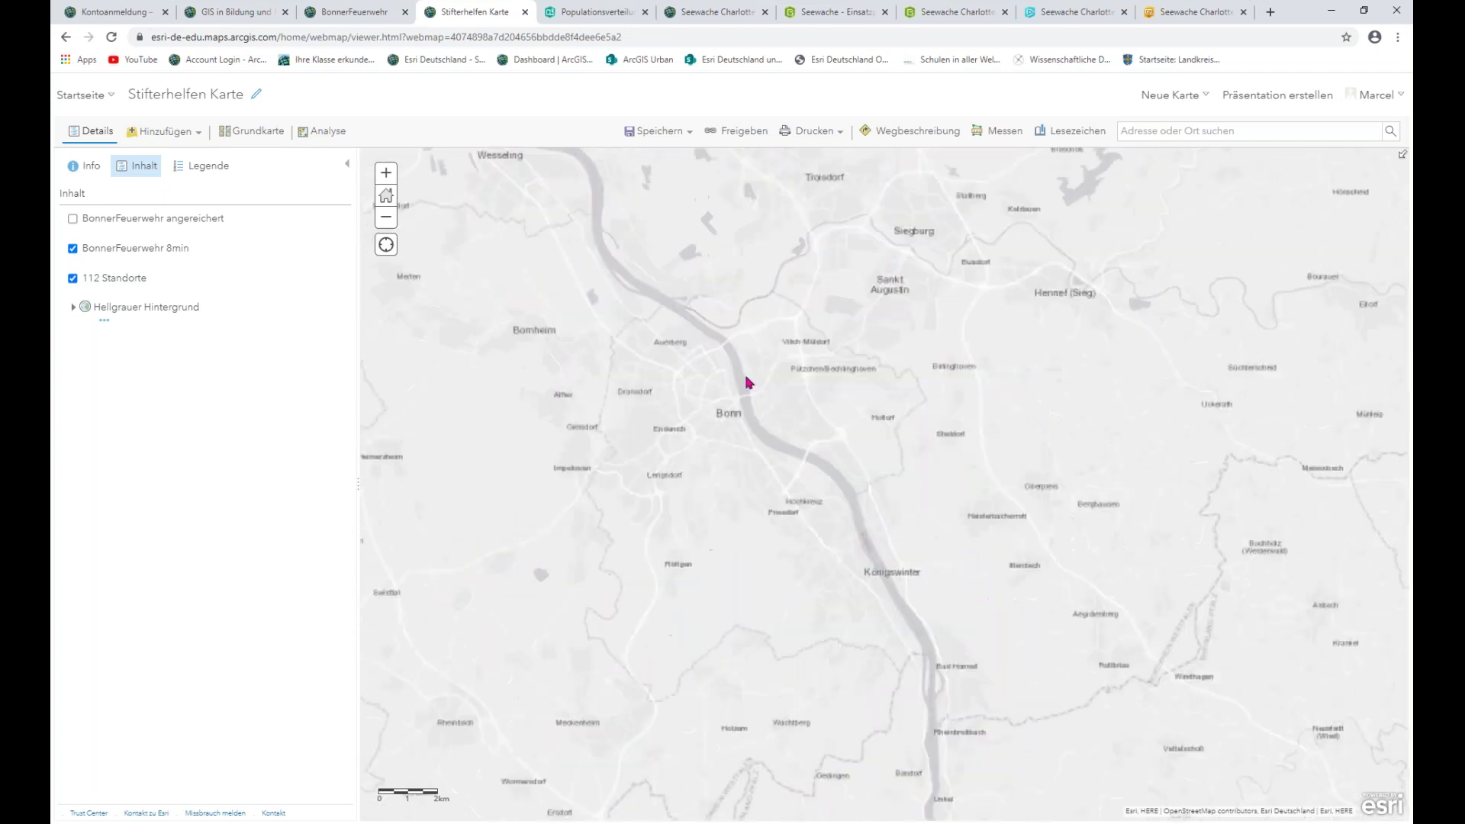
{"action": "left_click_drag", "start_coordinate": [748, 384], "coordinate": [749, 433]}
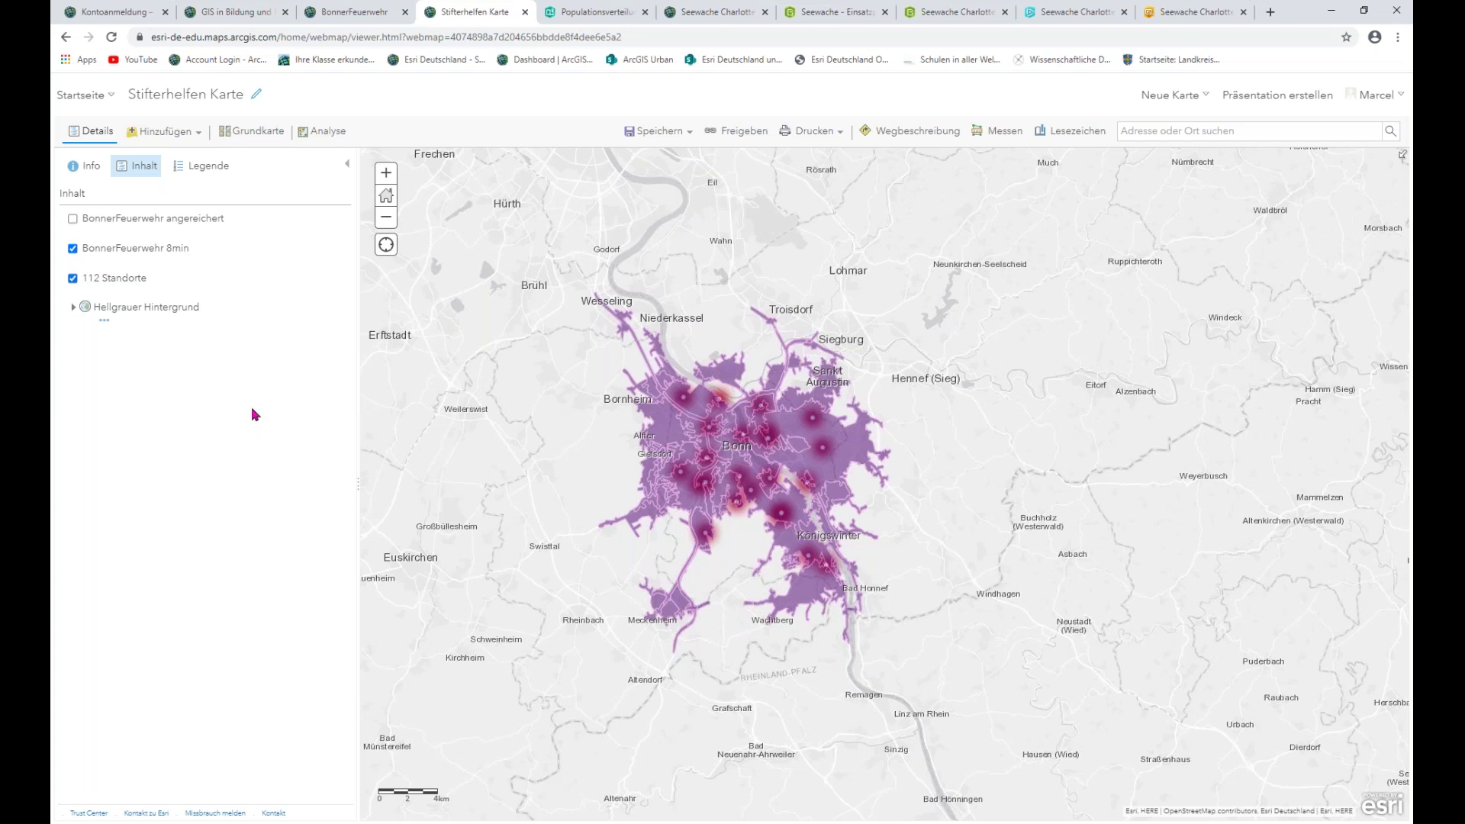
Set up a Layer anreichern analysis for the BonnerFeuerwehr 8min layer and open the data browser for its variables
{"action": "mouse_move", "coordinate": [196, 249]}
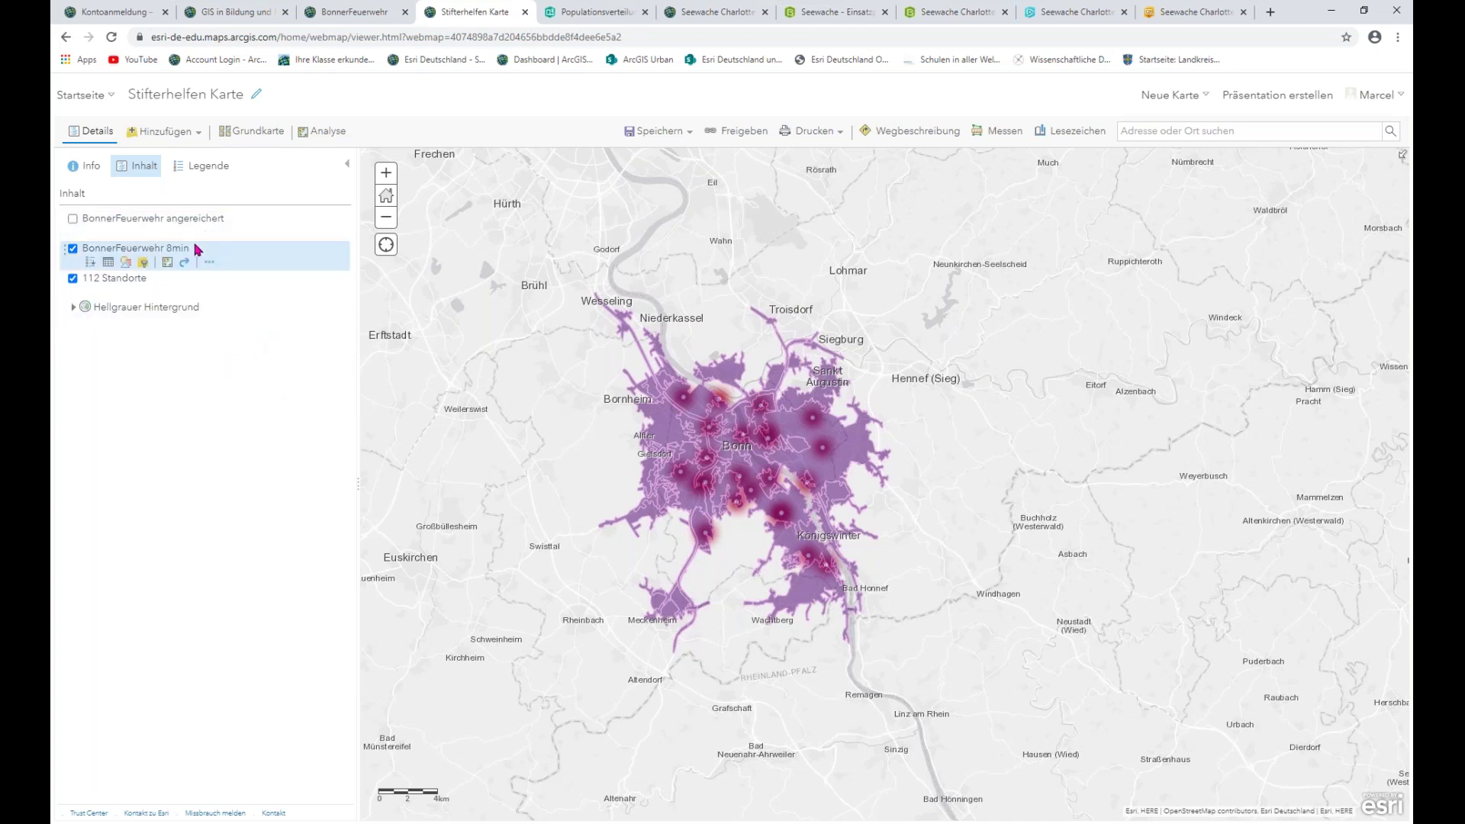
{"action": "left_click", "coordinate": [168, 263]}
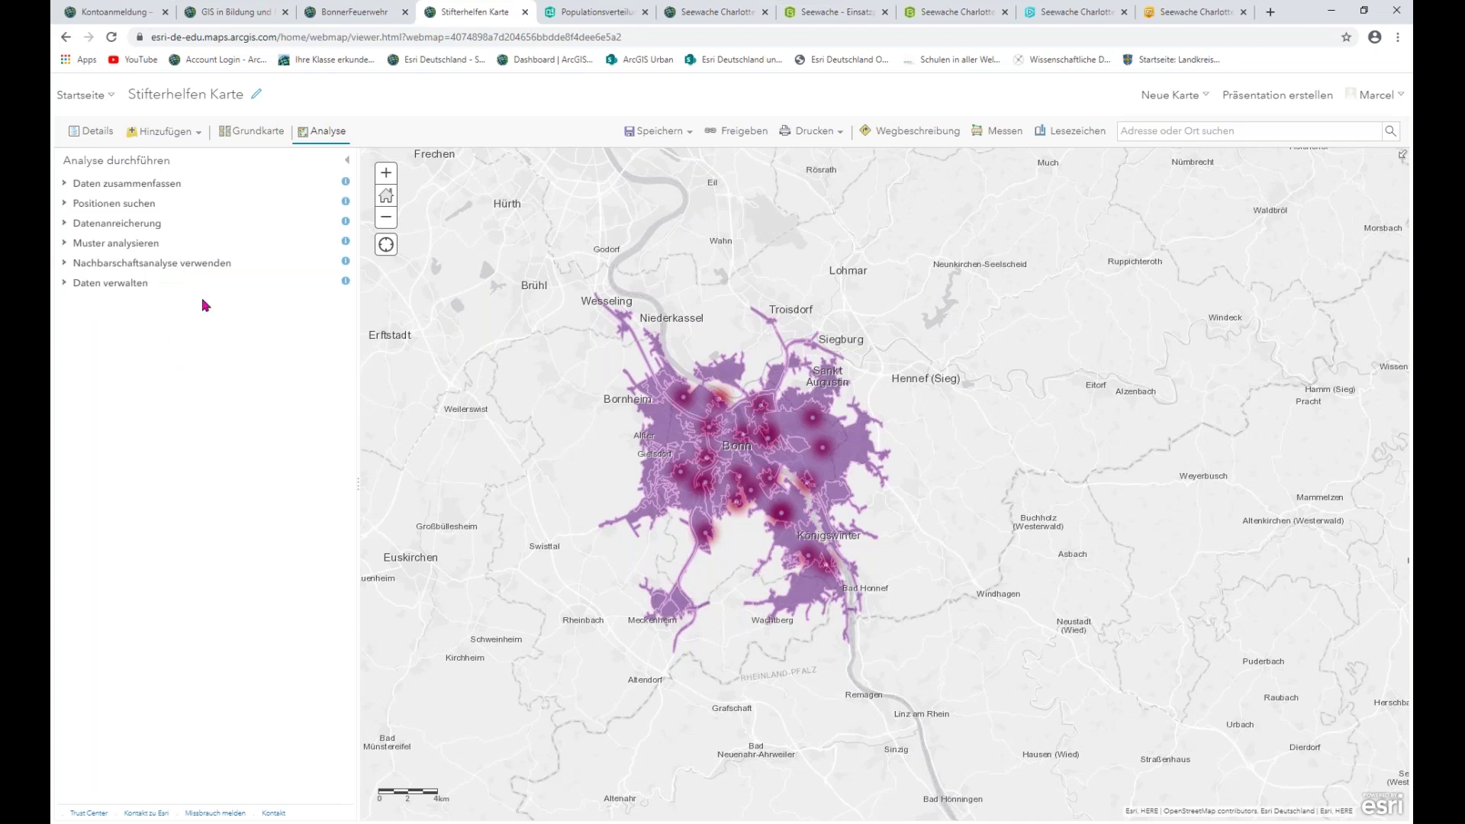
{"action": "left_click", "coordinate": [152, 226]}
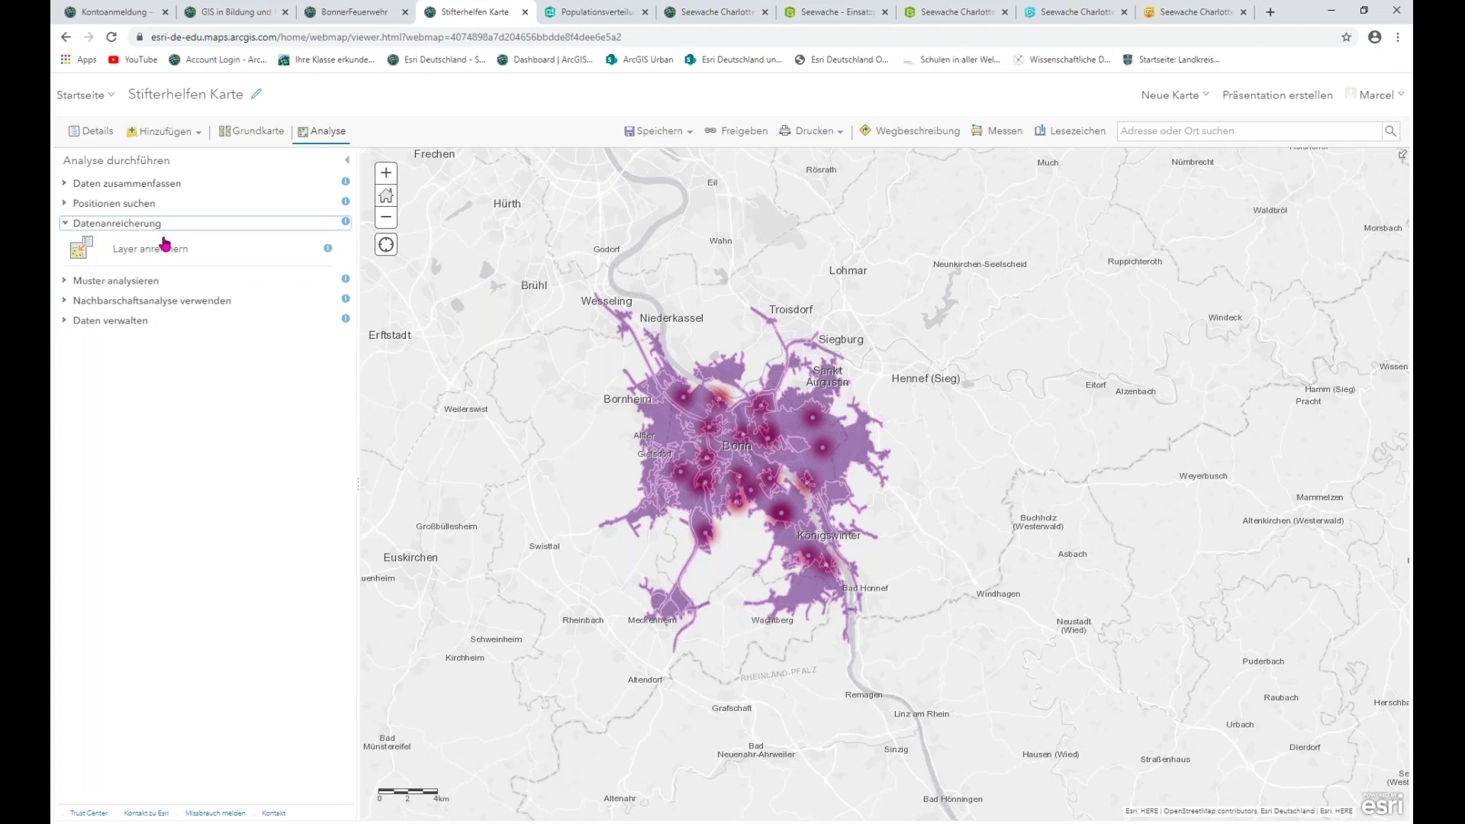
{"action": "left_click", "coordinate": [185, 252]}
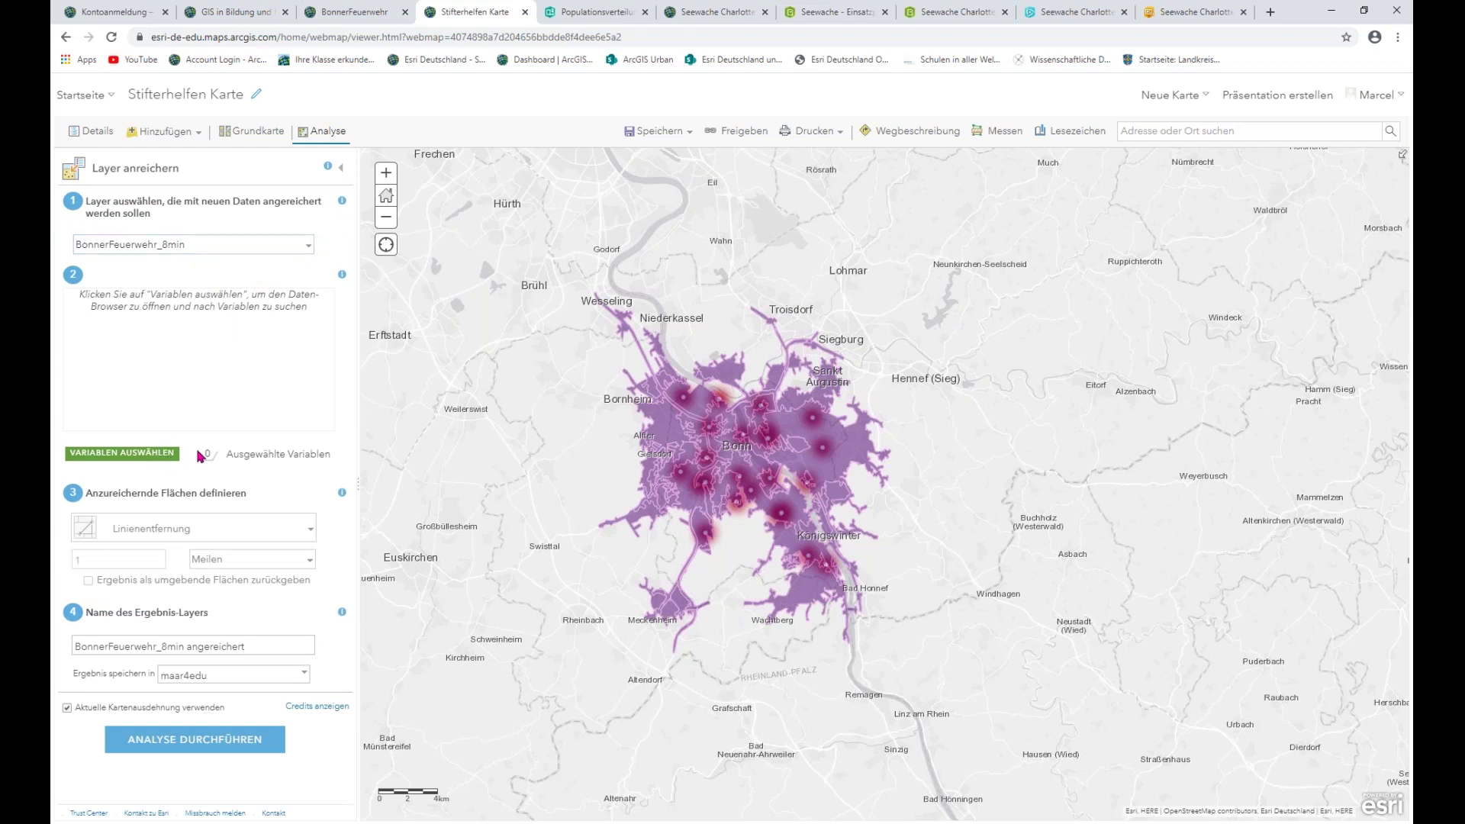
{"action": "left_click_drag", "start_coordinate": [203, 458], "coordinate": [265, 459]}
{"action": "left_click", "coordinate": [264, 458]}
{"action": "left_click", "coordinate": [228, 462]}
{"action": "left_click", "coordinate": [145, 456]}
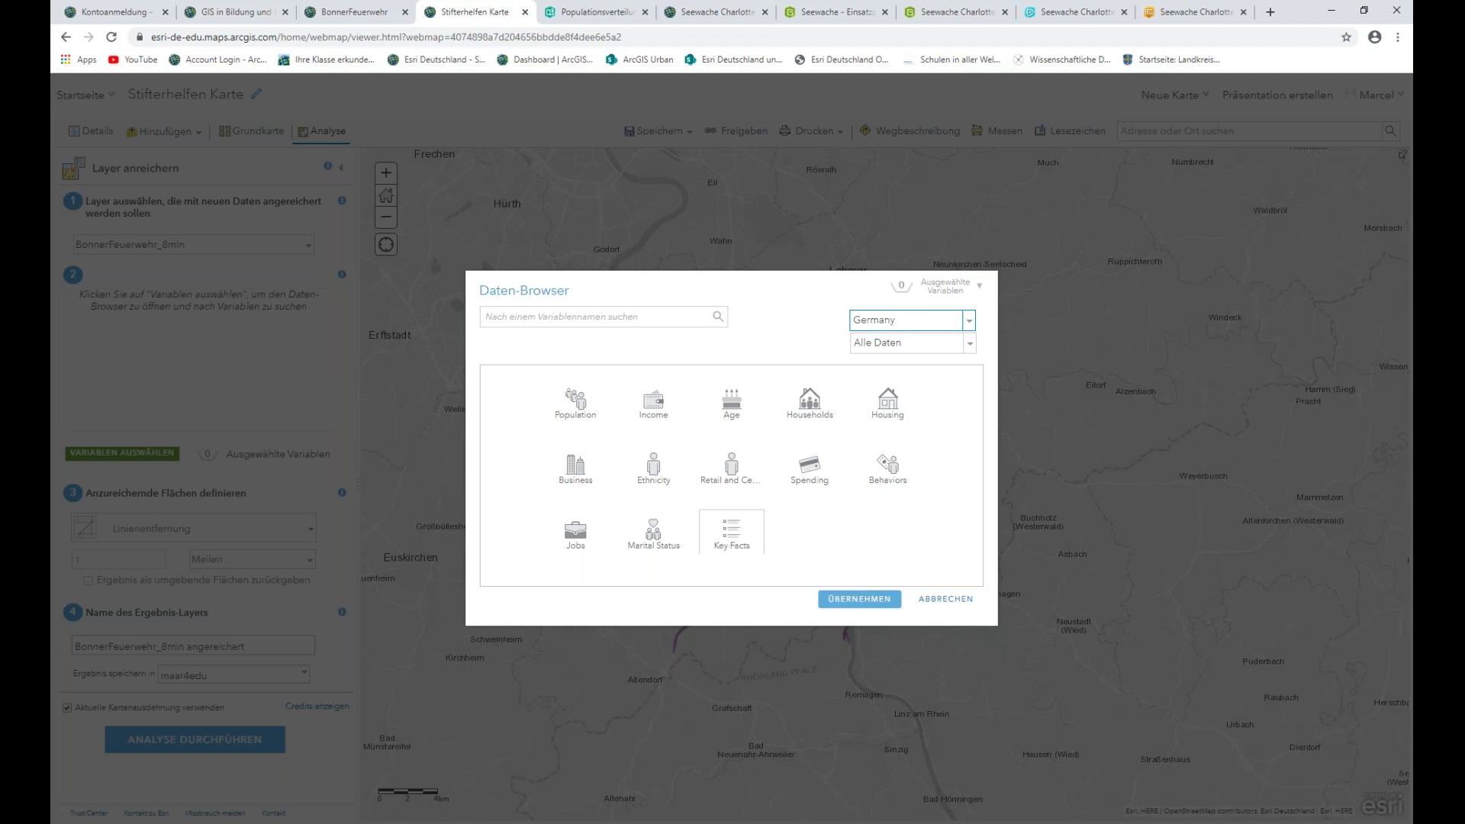
Browse the Age variables, then apply 2020 Total Households from the Households category as the enrichment variable
{"action": "left_click", "coordinate": [736, 406]}
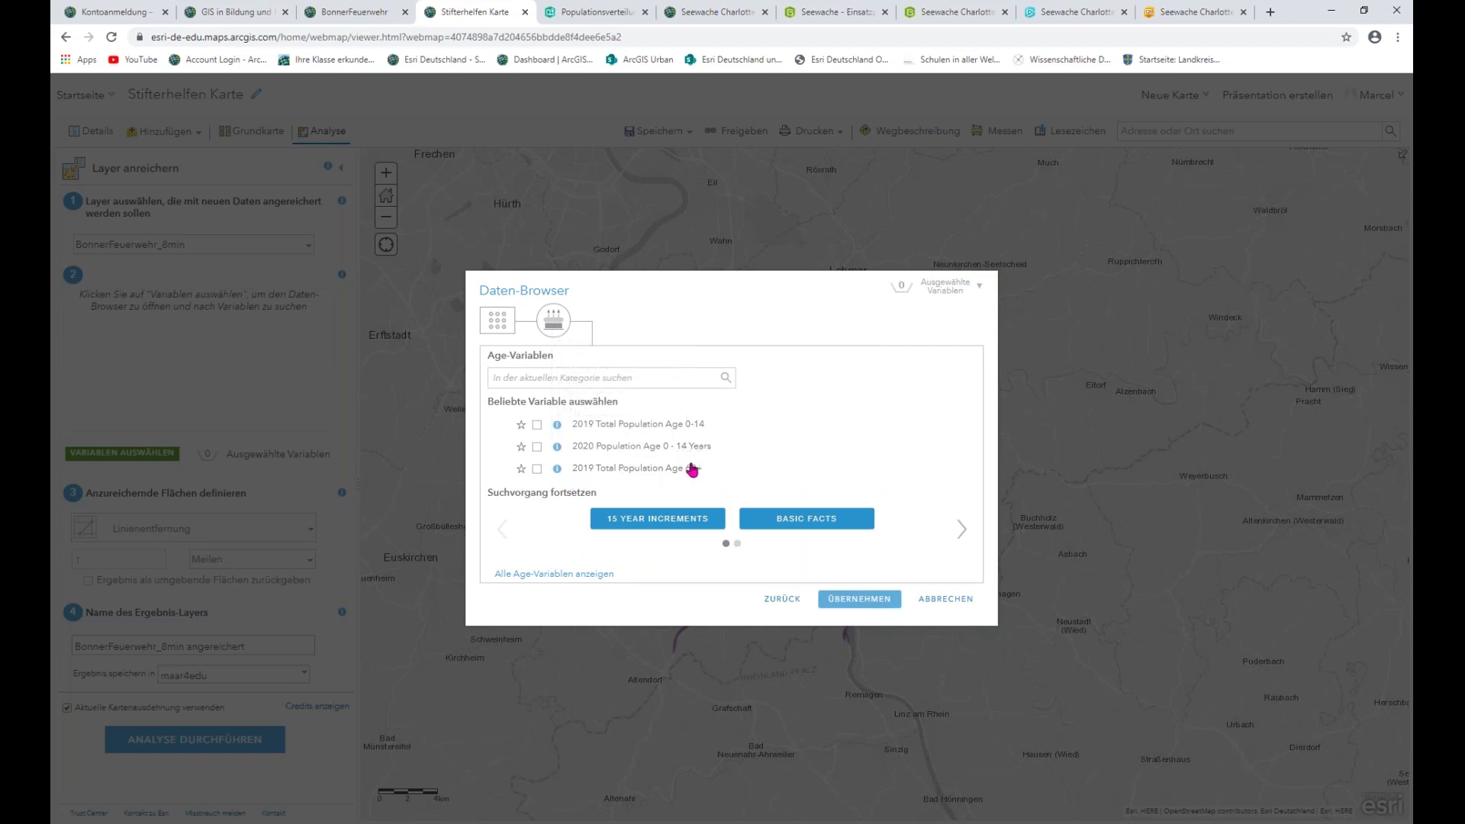
{"action": "left_click", "coordinate": [773, 604]}
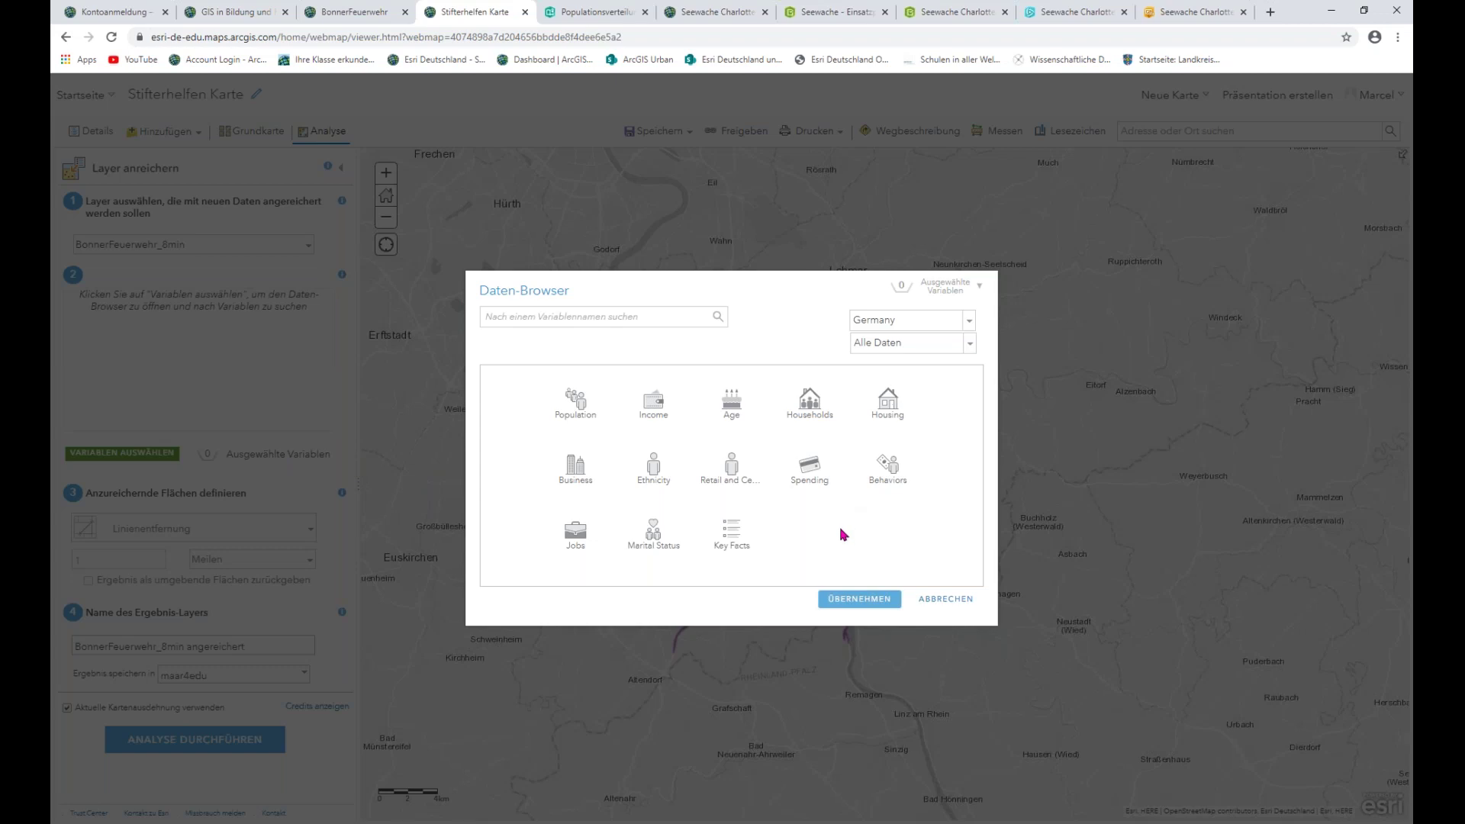
{"action": "left_click", "coordinate": [823, 417]}
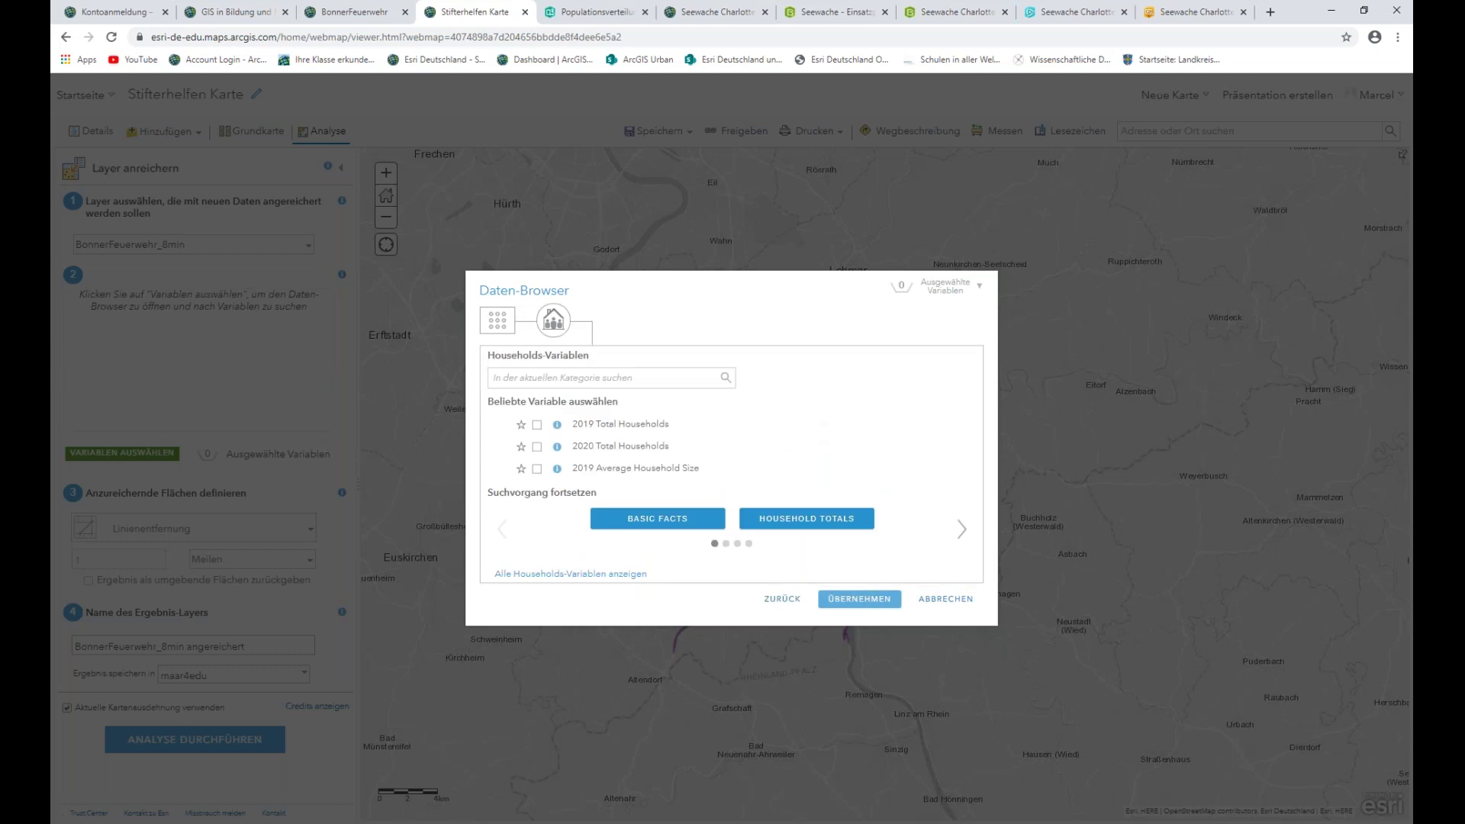
{"action": "left_click", "coordinate": [537, 448]}
{"action": "left_click", "coordinate": [853, 600]}
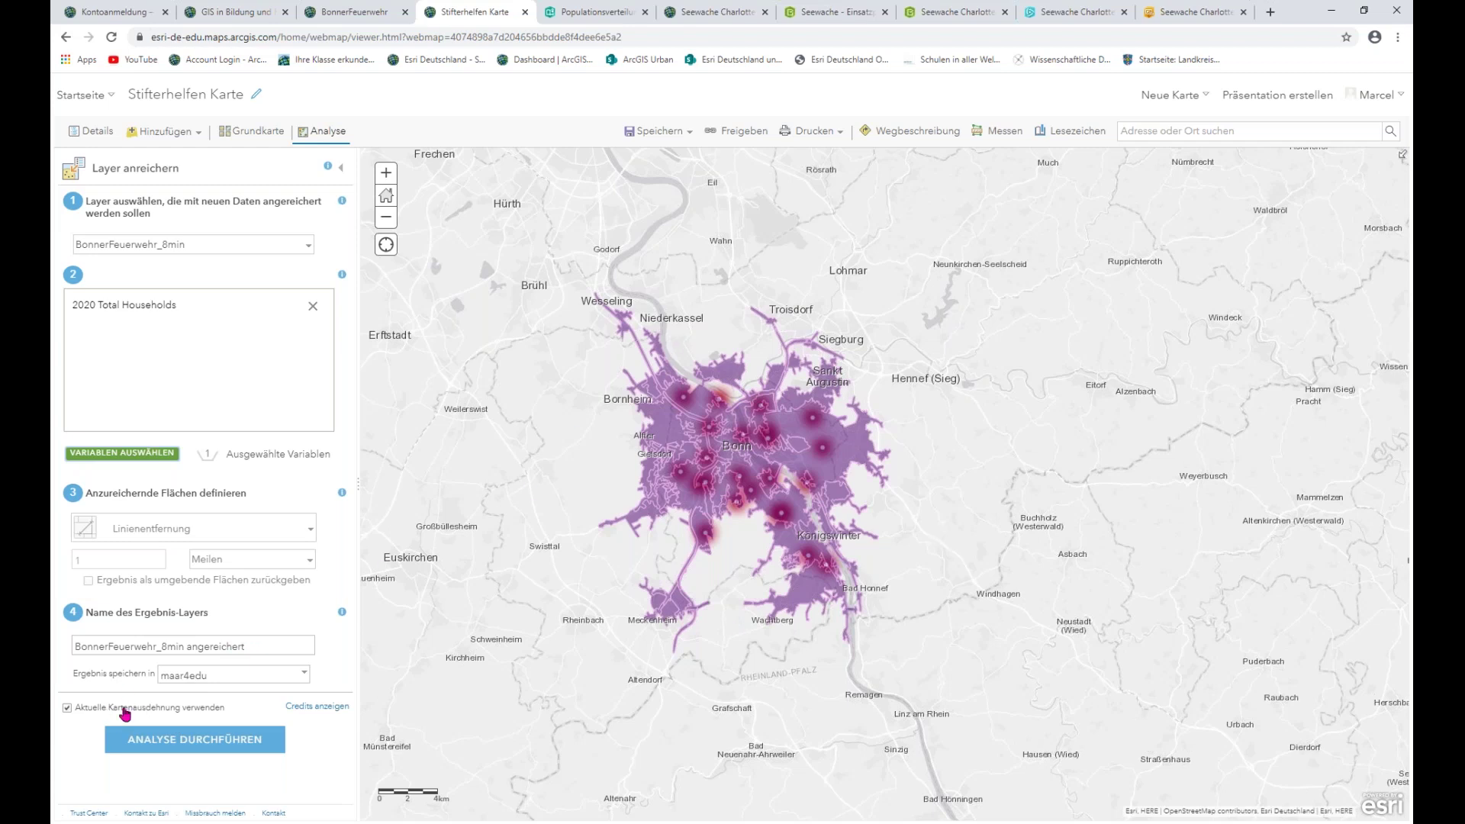
Check the credits required for enriching the 8-minute areas and run the analysis
{"action": "left_click", "coordinate": [332, 708]}
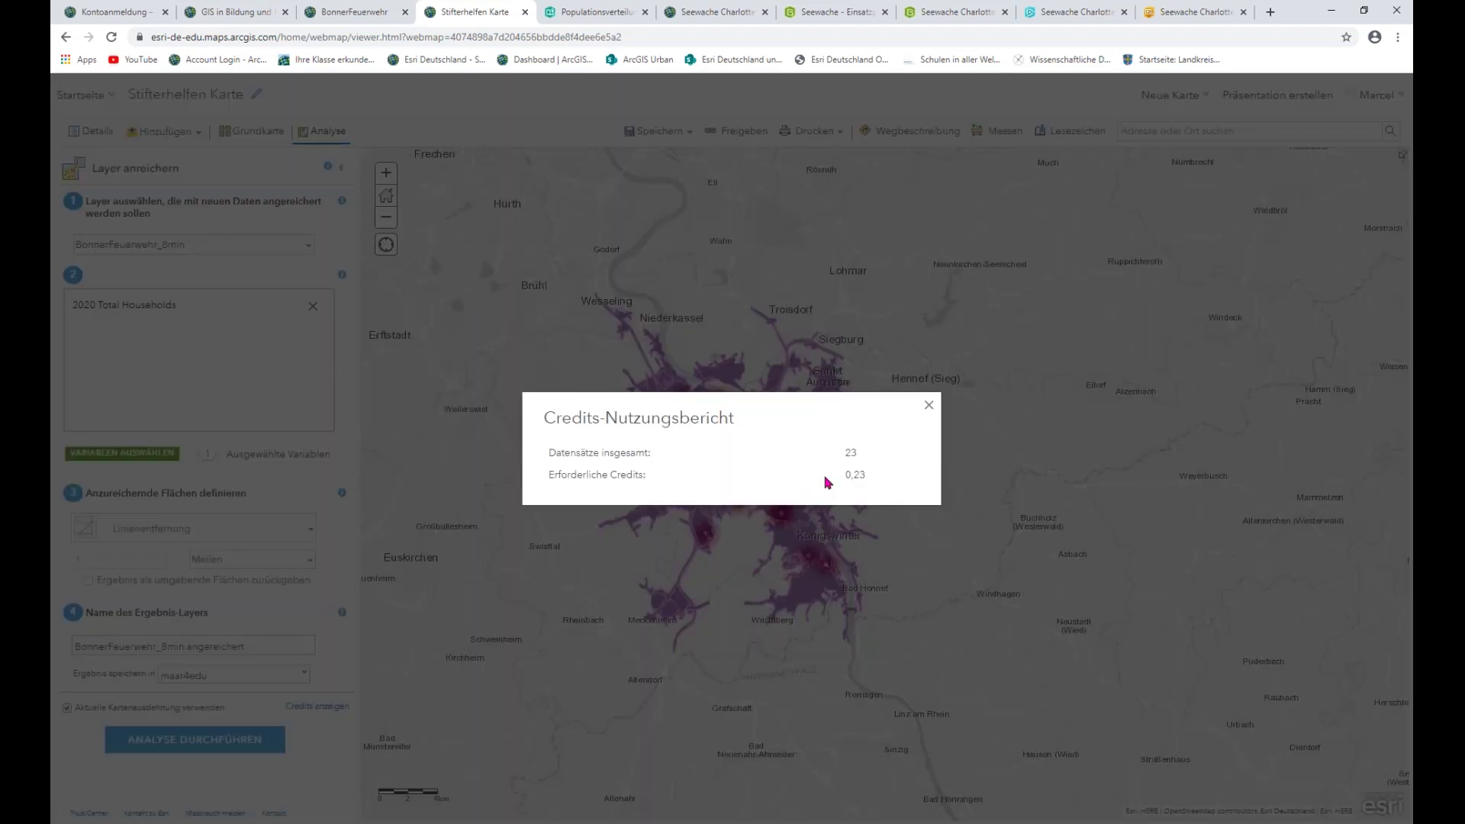
{"action": "triple_click", "coordinate": [879, 481]}
{"action": "left_click", "coordinate": [883, 481]}
{"action": "left_click", "coordinate": [929, 409]}
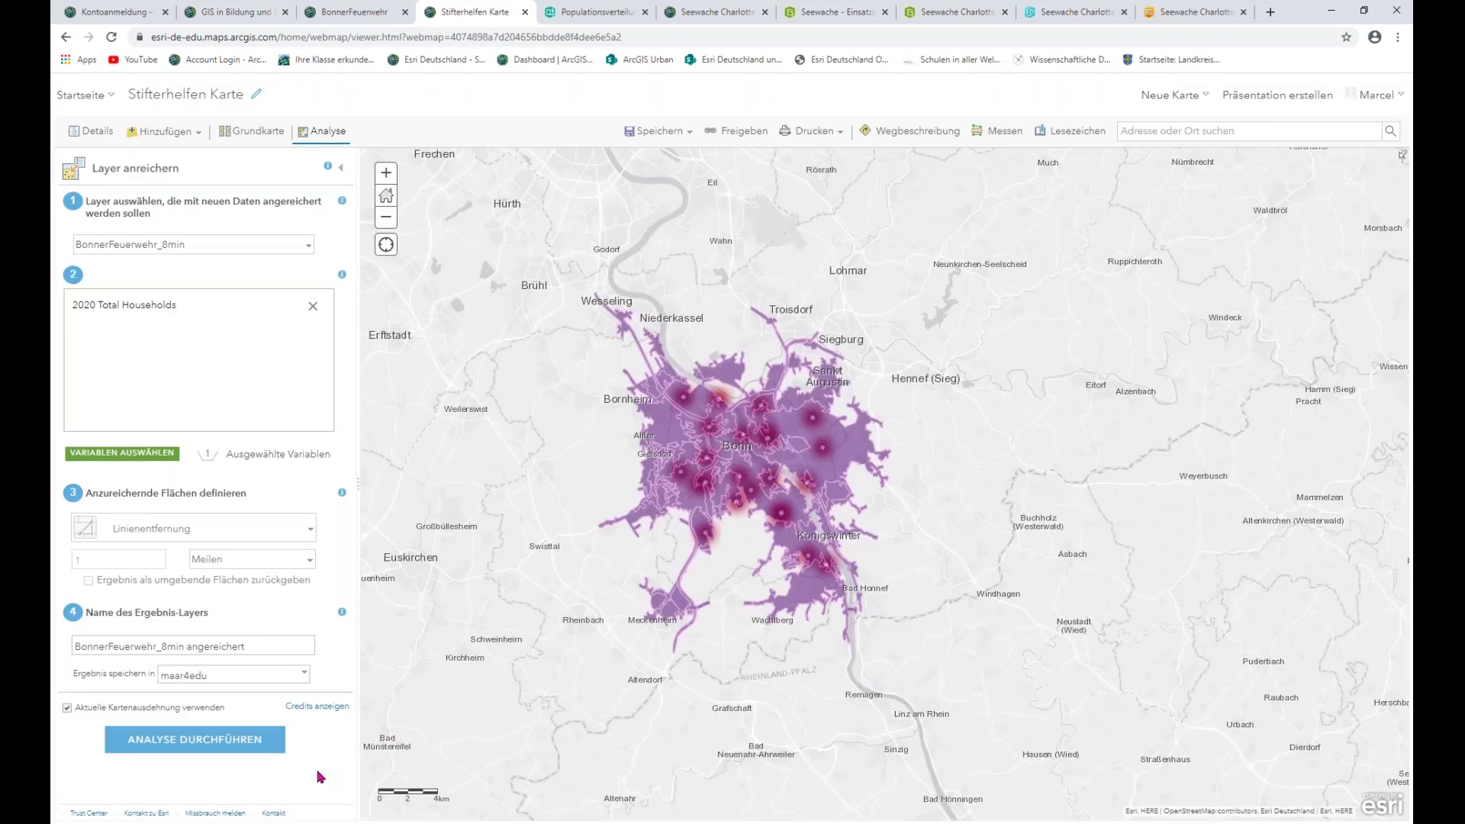
{"action": "left_click", "coordinate": [232, 747]}
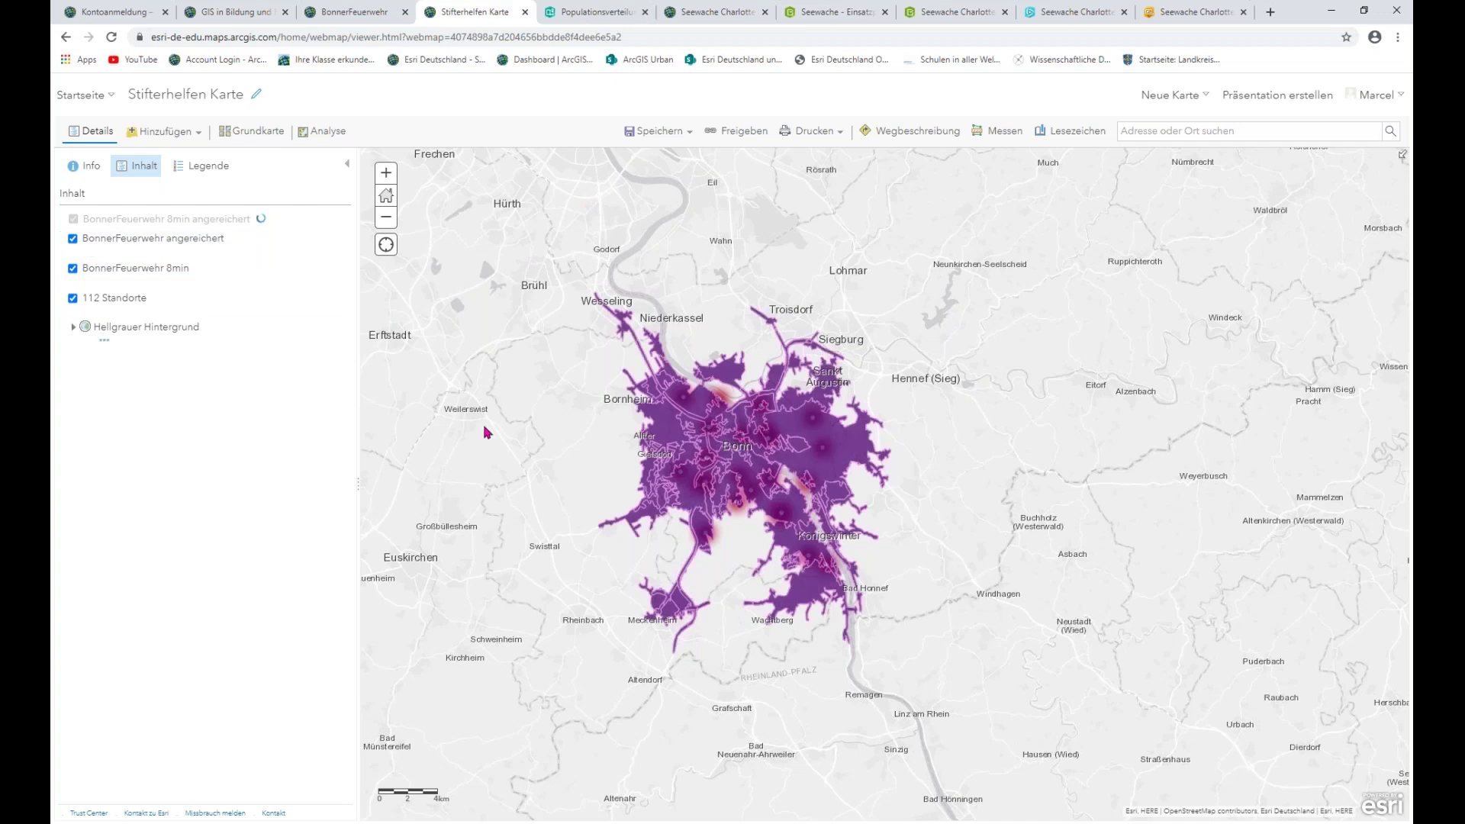
Hide the BonnerFeuerwehr 8min and BonnerFeuerwehr 8min angereichert layers and open the style settings of BonnerFeuerwehr angereichert
{"action": "left_click", "coordinate": [73, 268]}
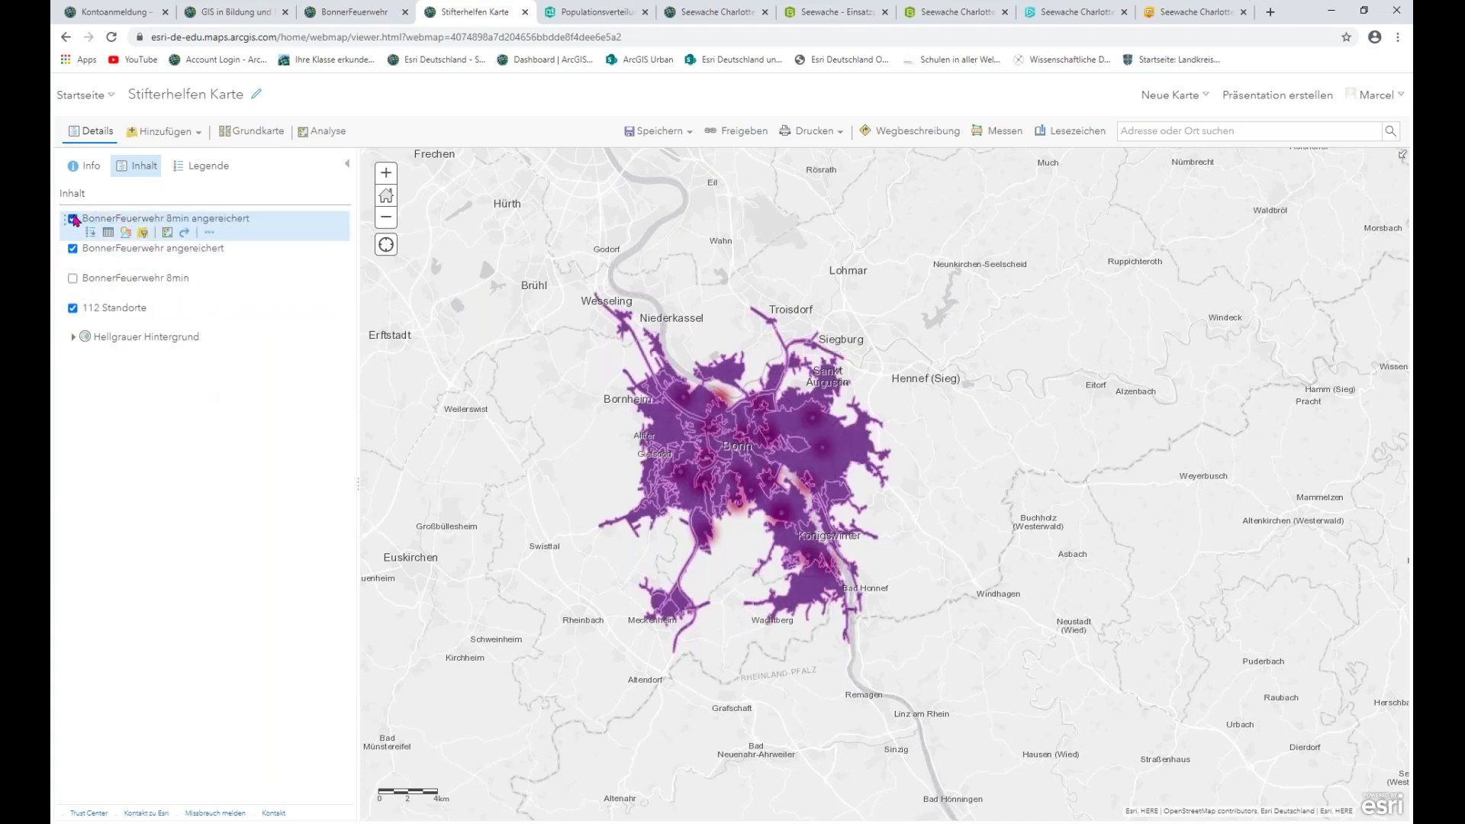
{"action": "left_click", "coordinate": [74, 219]}
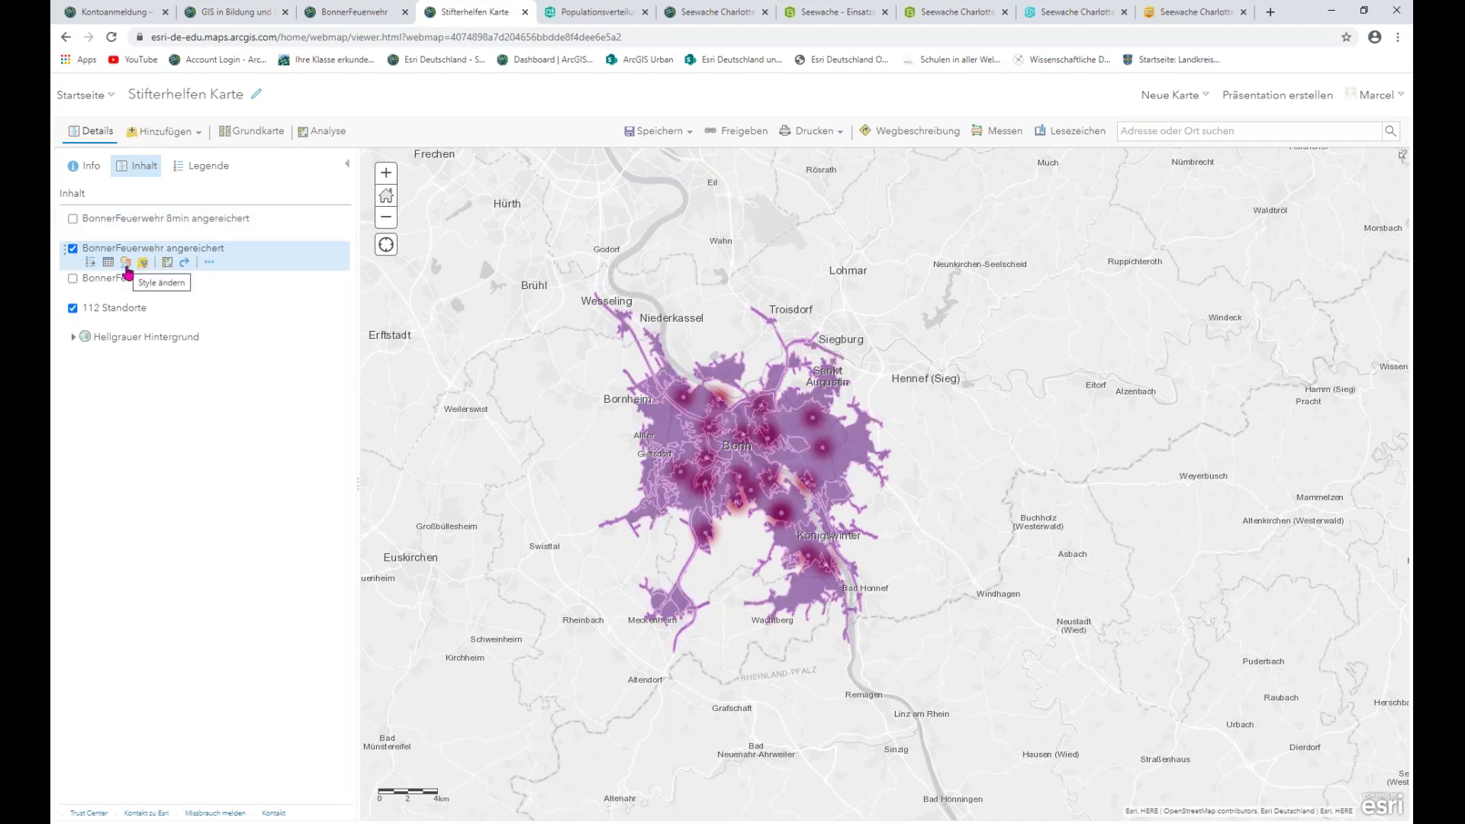
{"action": "left_click", "coordinate": [126, 271]}
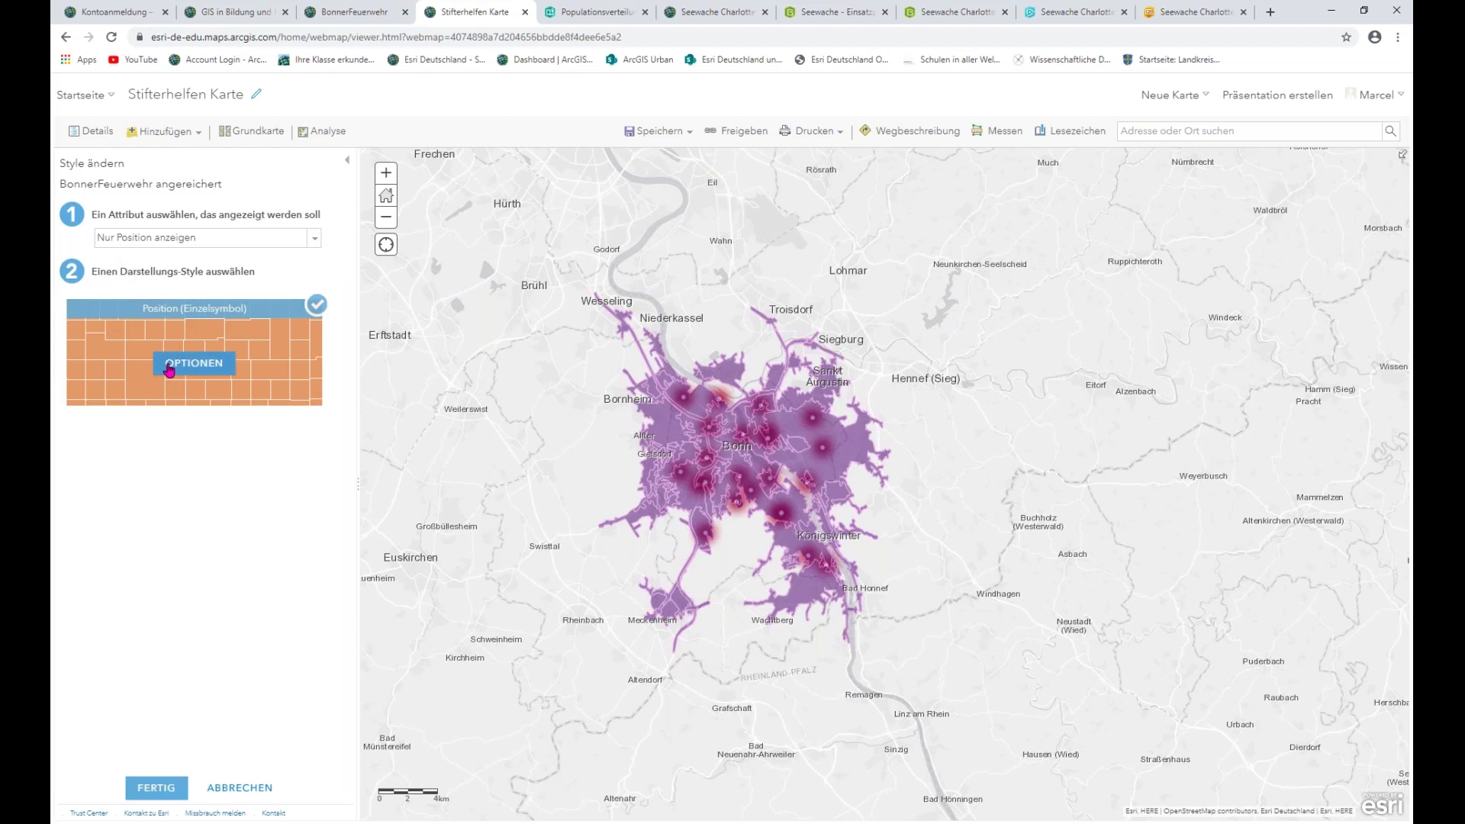